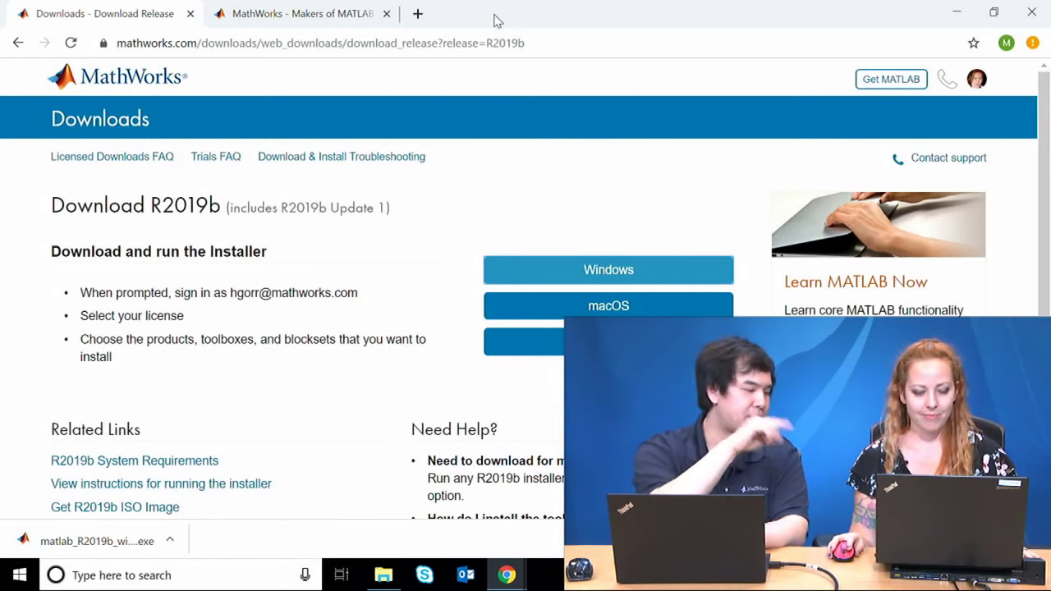
Step: In the MathWorks tab, go through Get MATLAB and Download to the Download R2019b page
{"action": "left_click", "coordinate": [277, 10]}
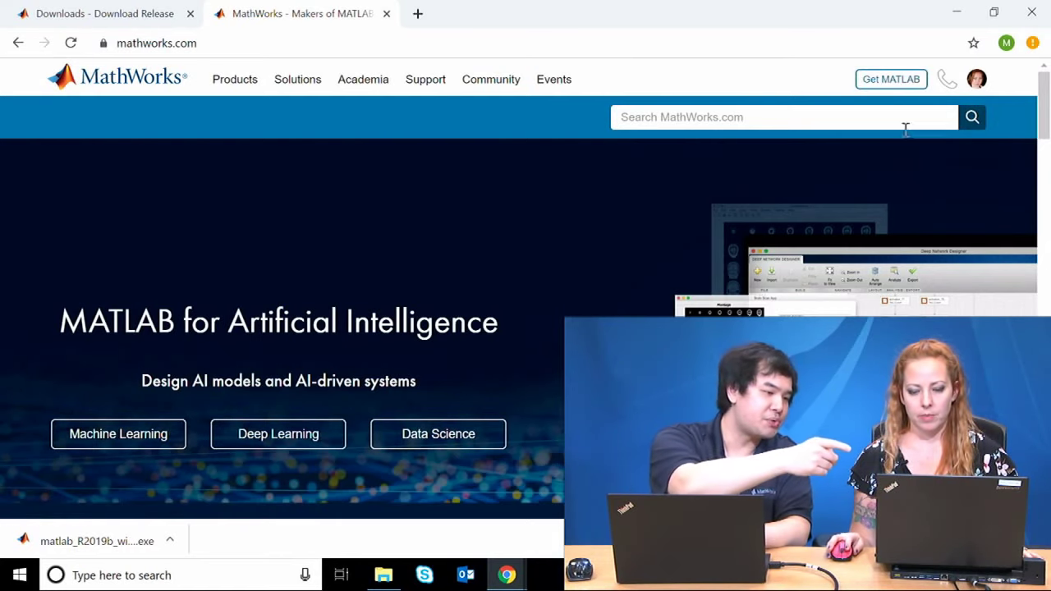
{"action": "left_click", "coordinate": [891, 79]}
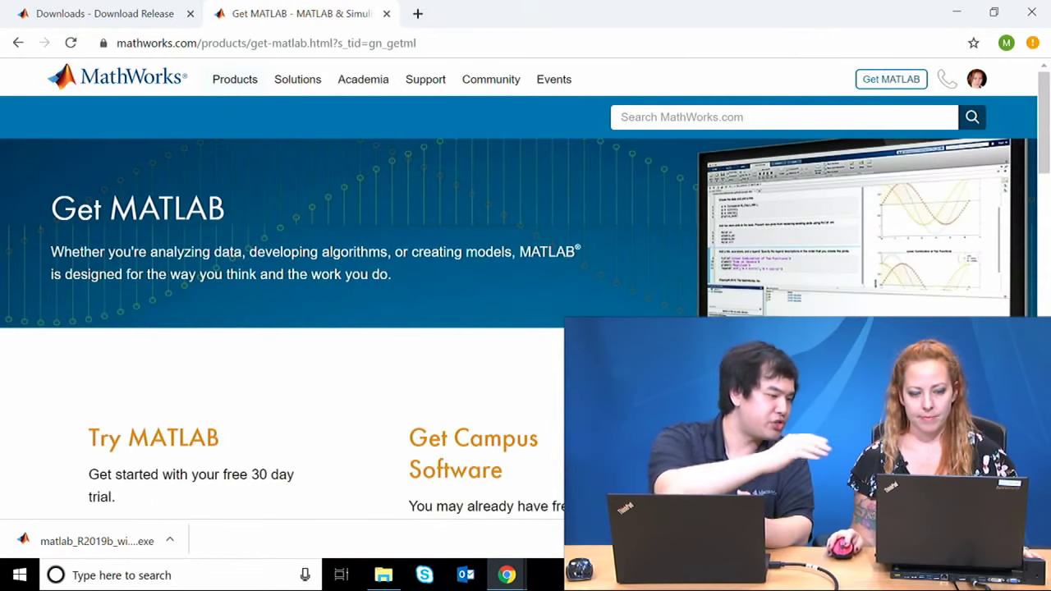
{"action": "scroll", "coordinate": [546, 298], "scroll_direction": "down", "scroll_amount": 5}
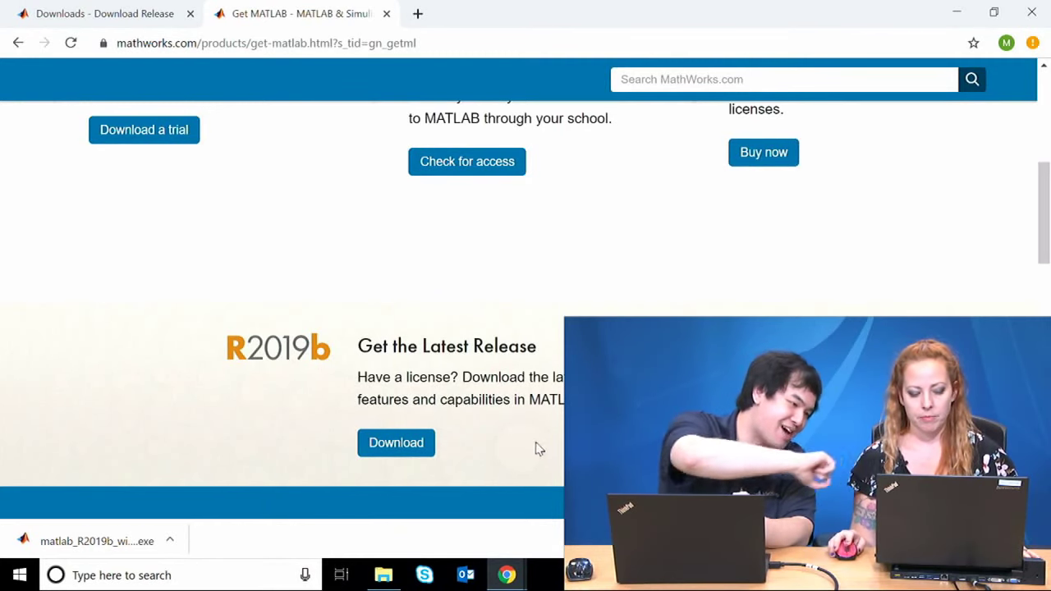
{"action": "left_click", "coordinate": [380, 446]}
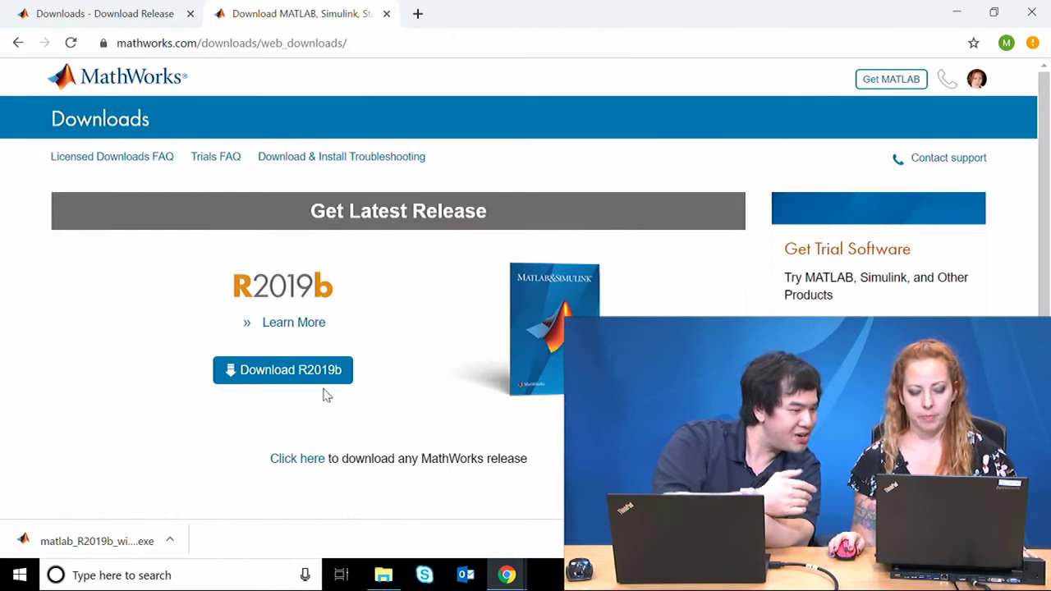
{"action": "left_click", "coordinate": [327, 376]}
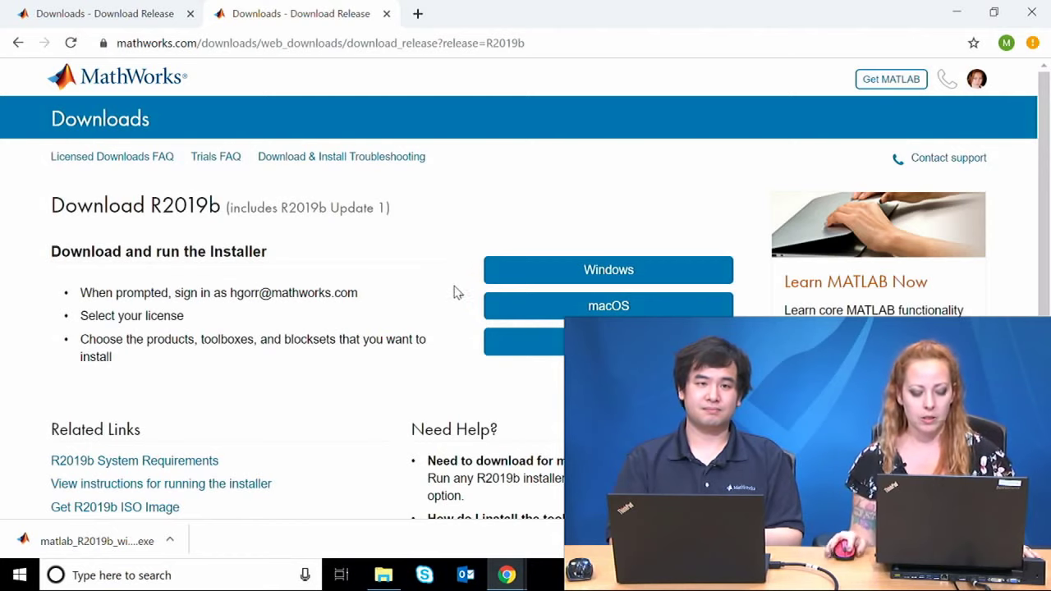
Step: Run the downloaded matlab_R2019b_win64 installer and decline aborting so the unzip completes
{"action": "left_click", "coordinate": [115, 538]}
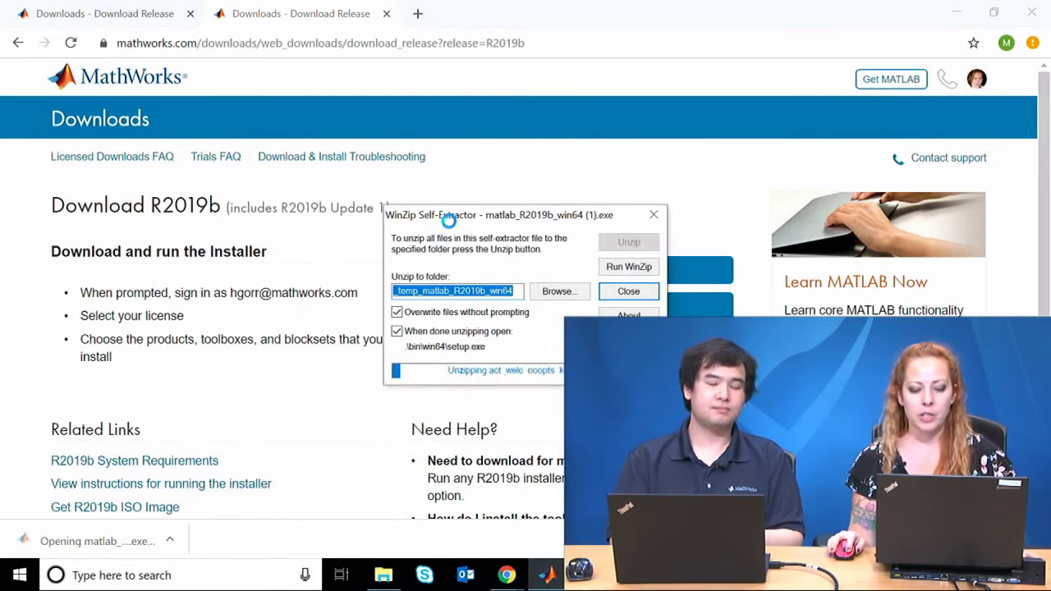
{"action": "key", "text": "Escape"}
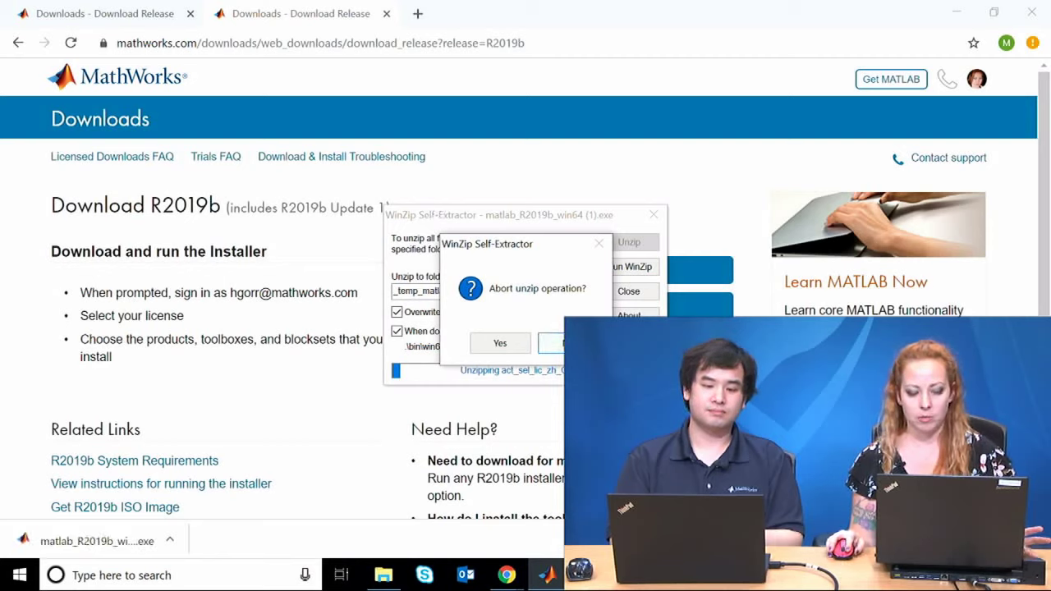
{"action": "left_click", "coordinate": [555, 343]}
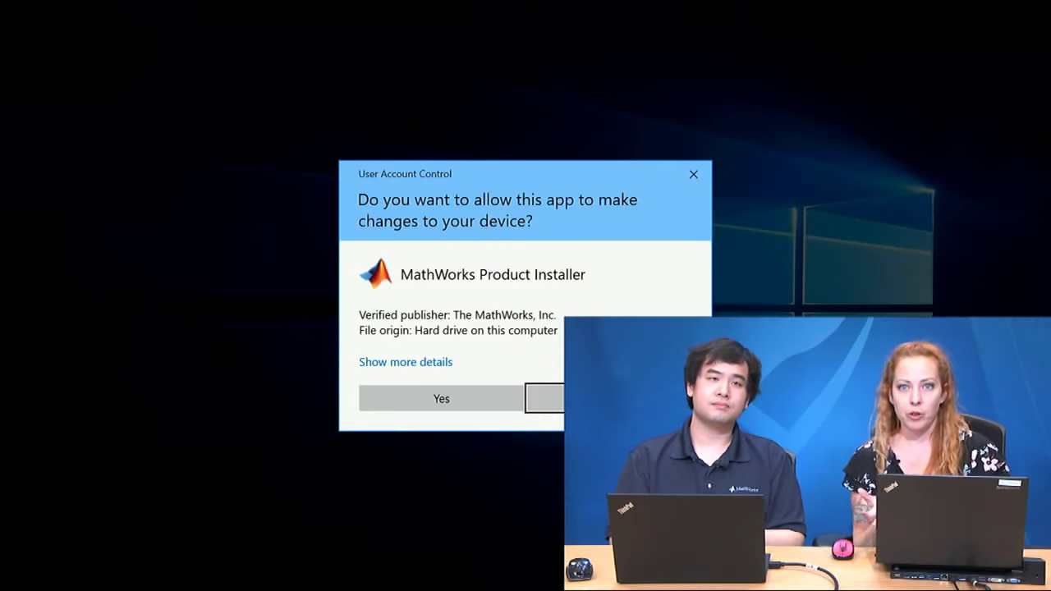
Step: Allow the installer to run, keep 'Log in with a MathWorks Account', and accept the license agreement
{"action": "left_click", "coordinate": [432, 400]}
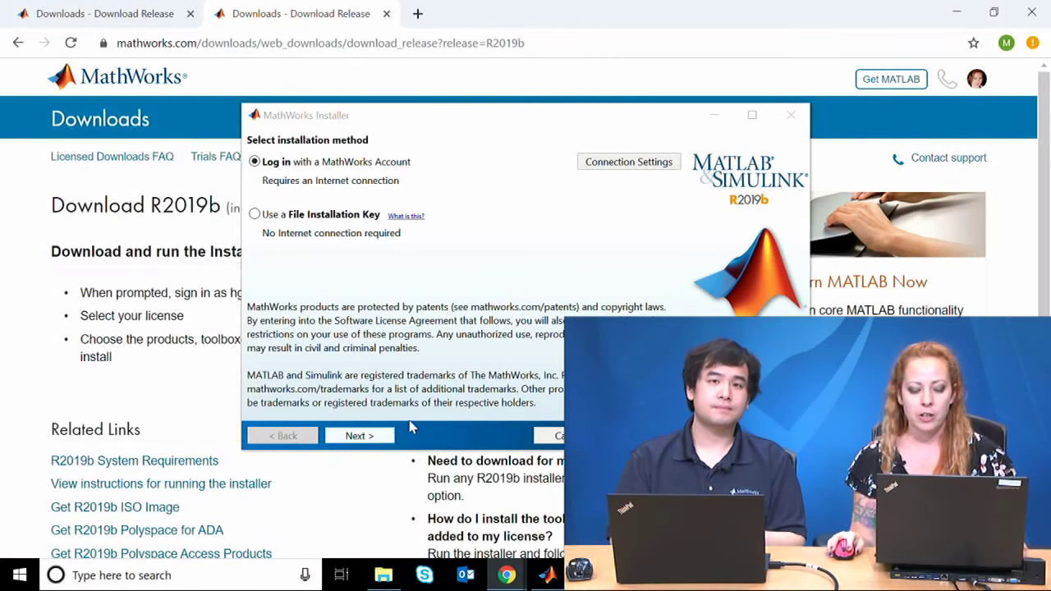
{"action": "left_click", "coordinate": [368, 436]}
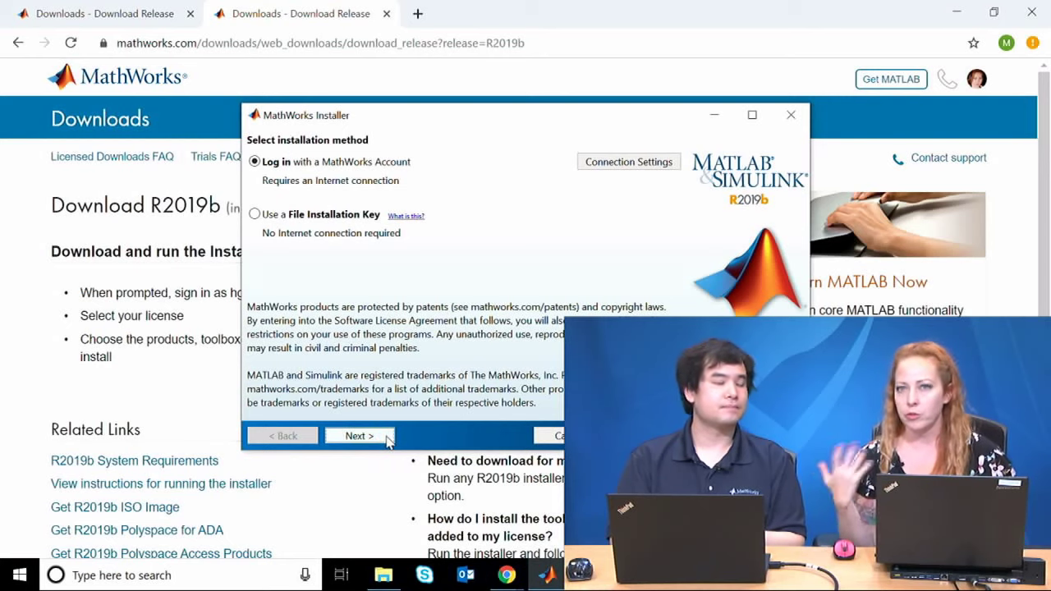
{"action": "left_click", "coordinate": [386, 438]}
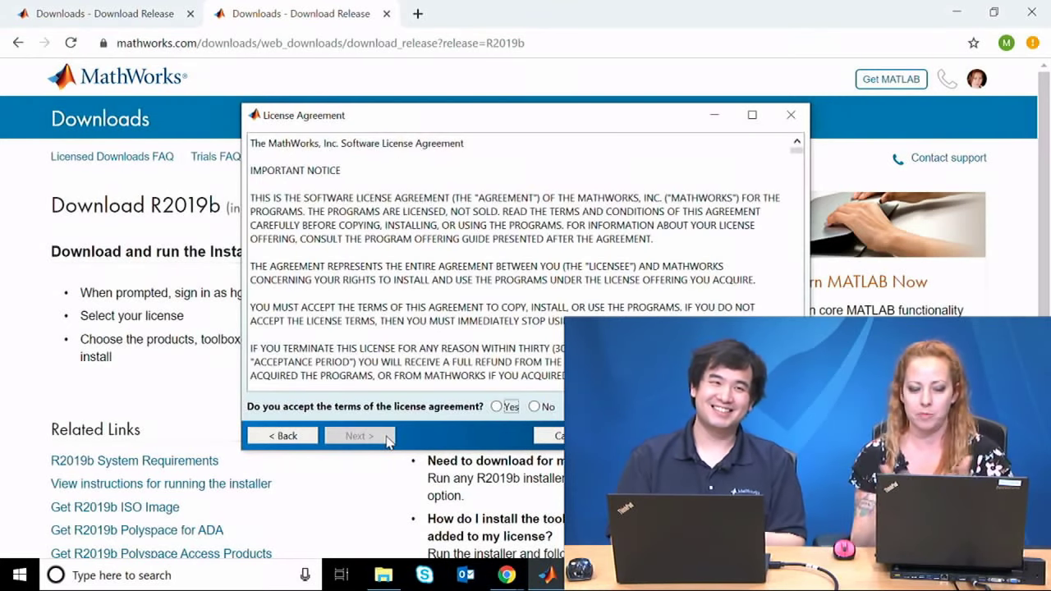
{"action": "left_click", "coordinate": [500, 407]}
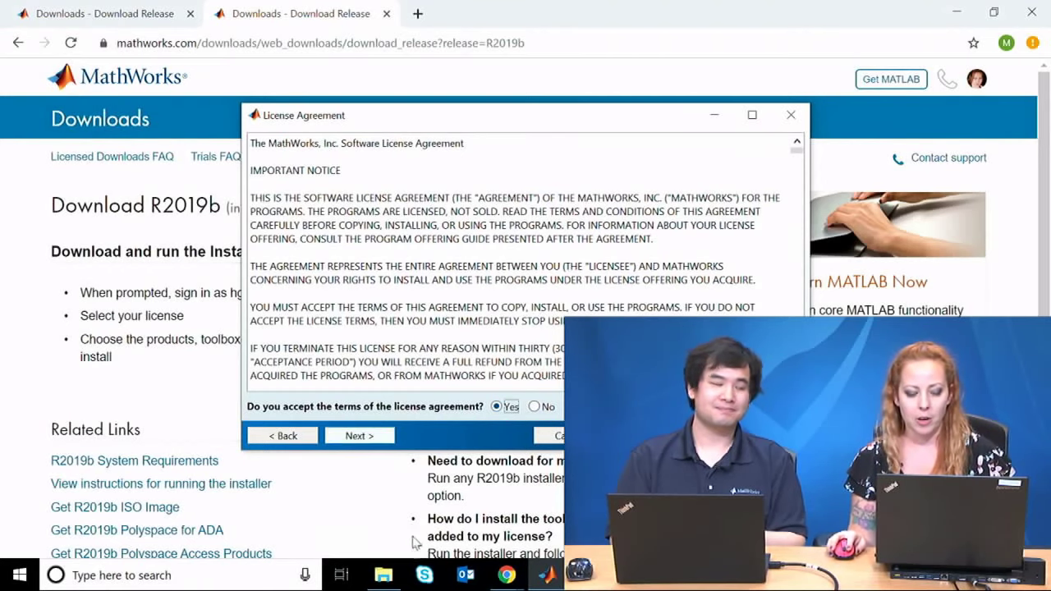
{"action": "left_click", "coordinate": [363, 436]}
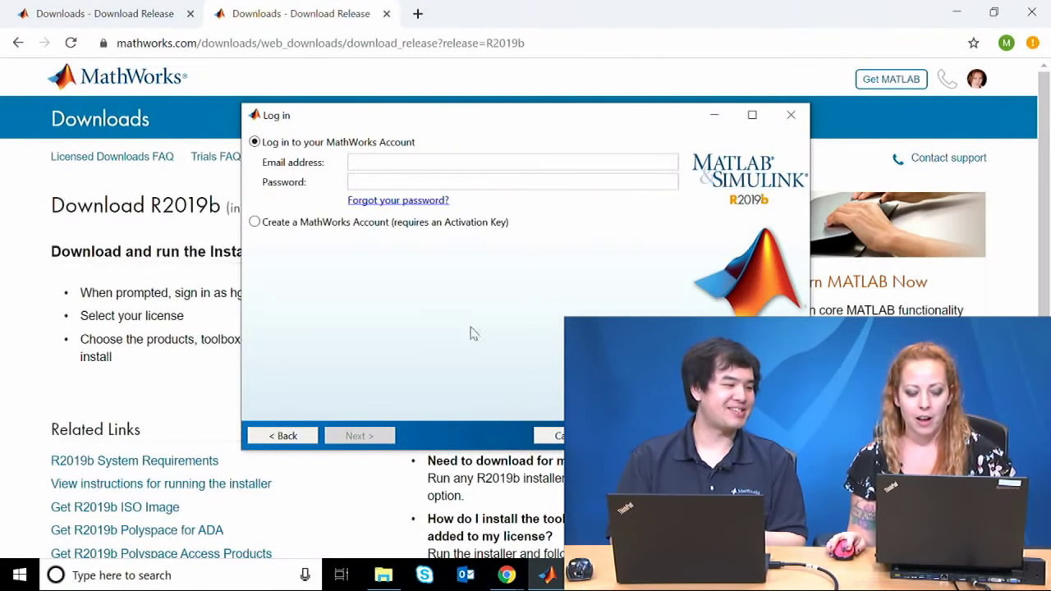
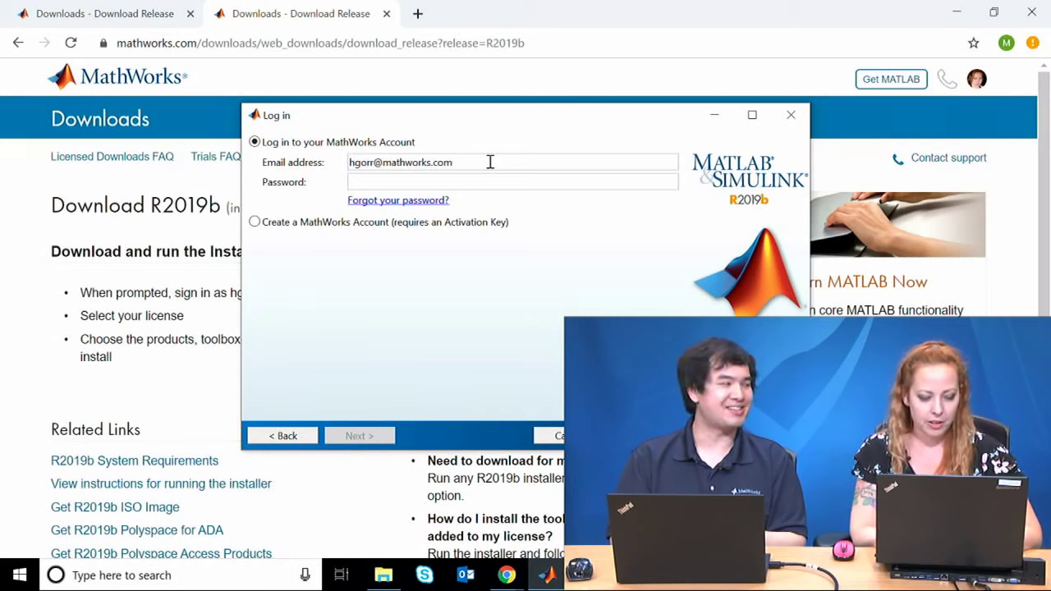
Step: Log in with the MathWorks account e-mail address and password
{"action": "key", "text": "Tab"}
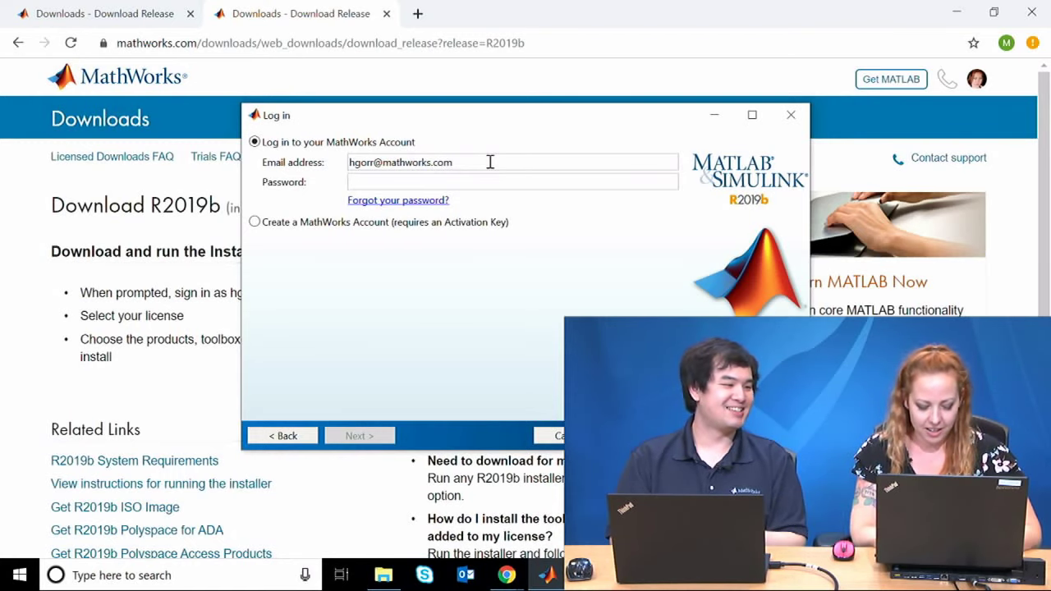
{"action": "type", "text": "******"}
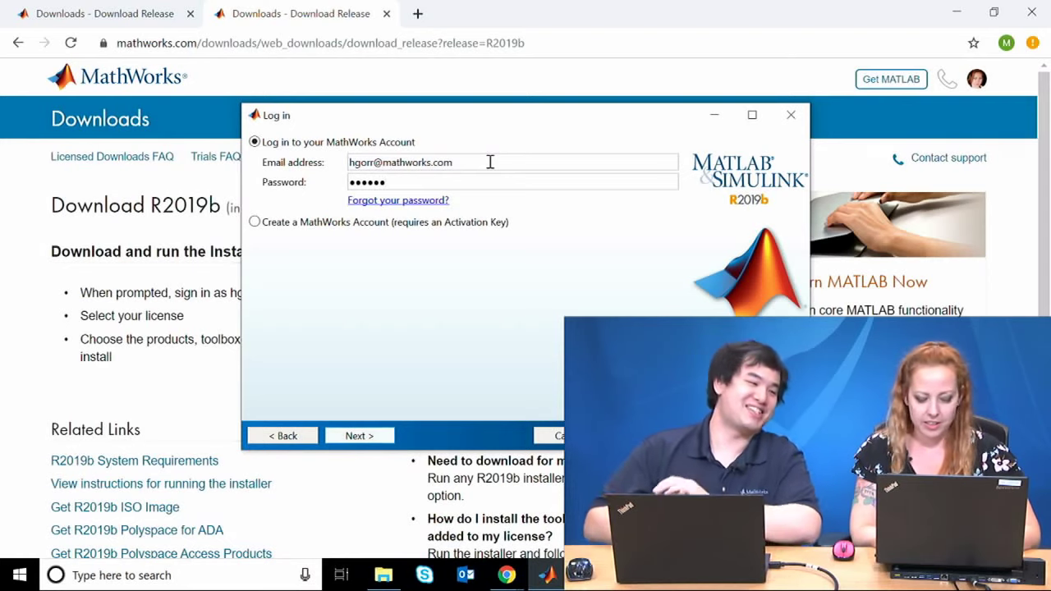
{"action": "type", "text": "**"}
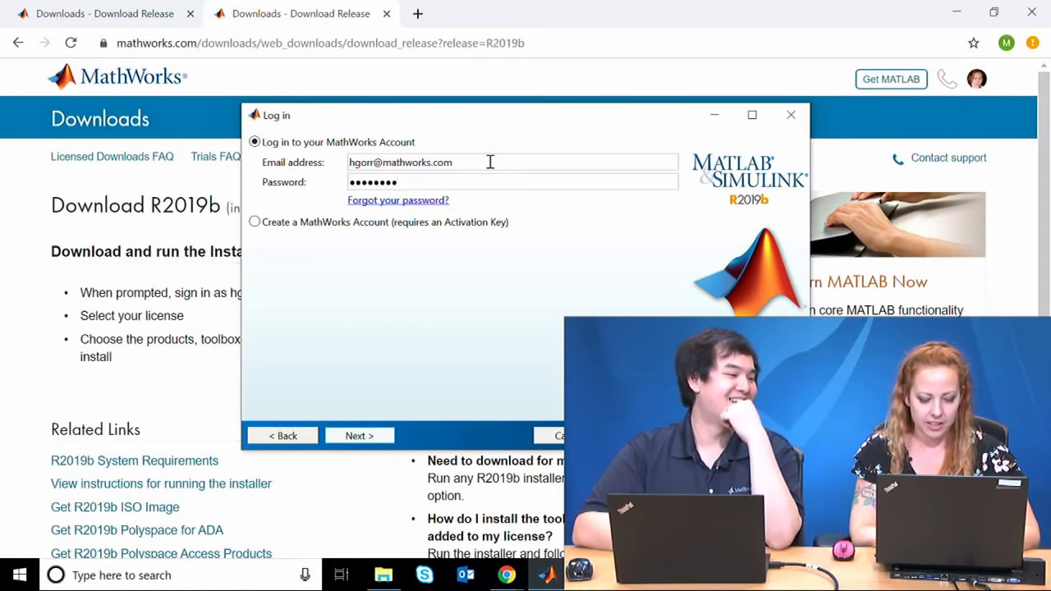
{"action": "type", "text": "*"}
{"action": "left_click", "coordinate": [360, 436]}
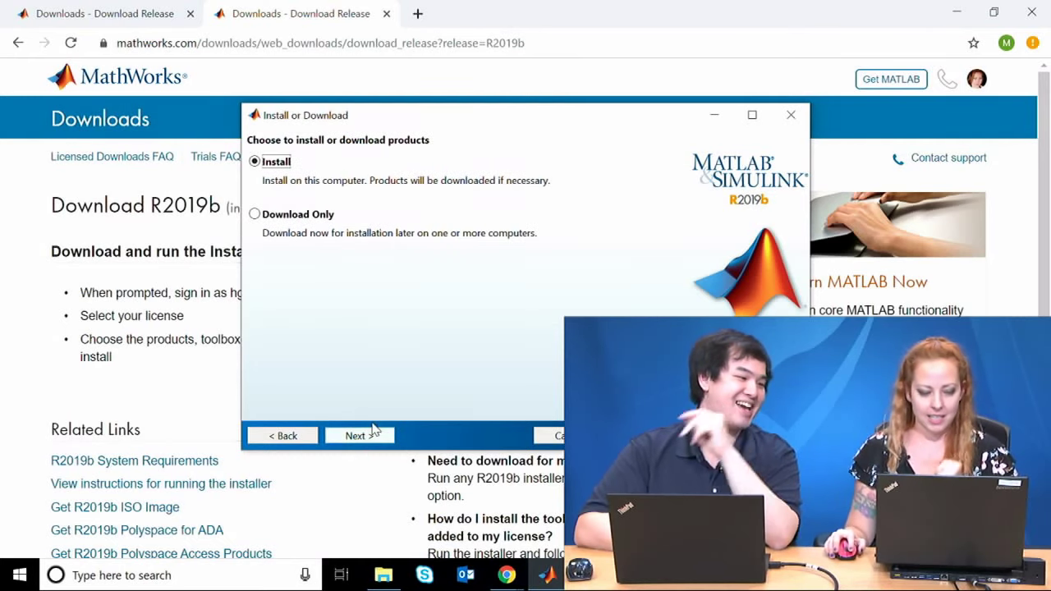
Step: Keep Install selected and choose the MATLAB - Staff Use license from the license list
{"action": "left_click", "coordinate": [357, 436]}
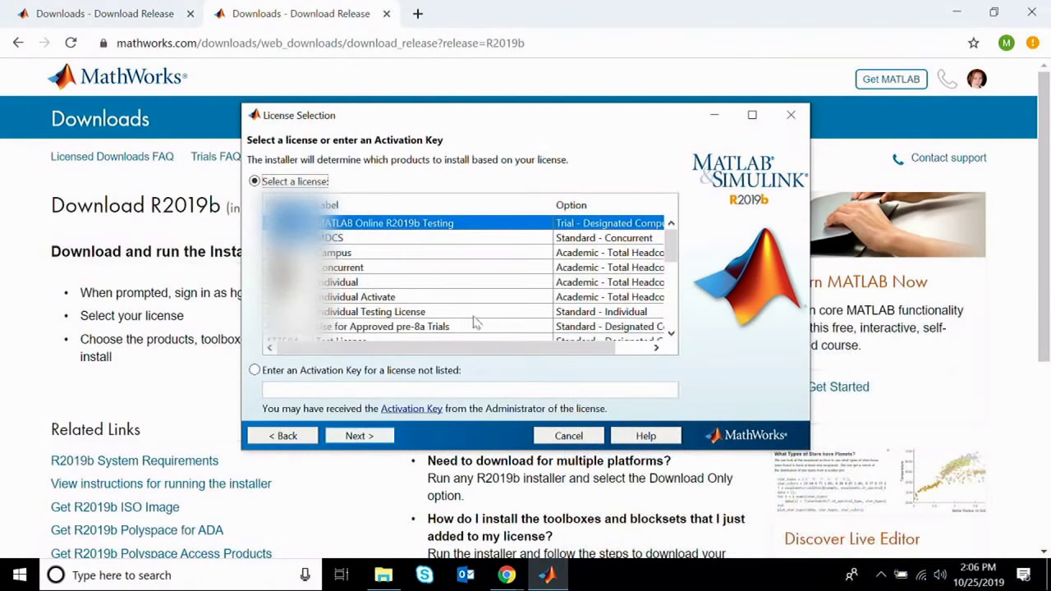
{"action": "left_click_drag", "start_coordinate": [670, 243], "coordinate": [675, 310]}
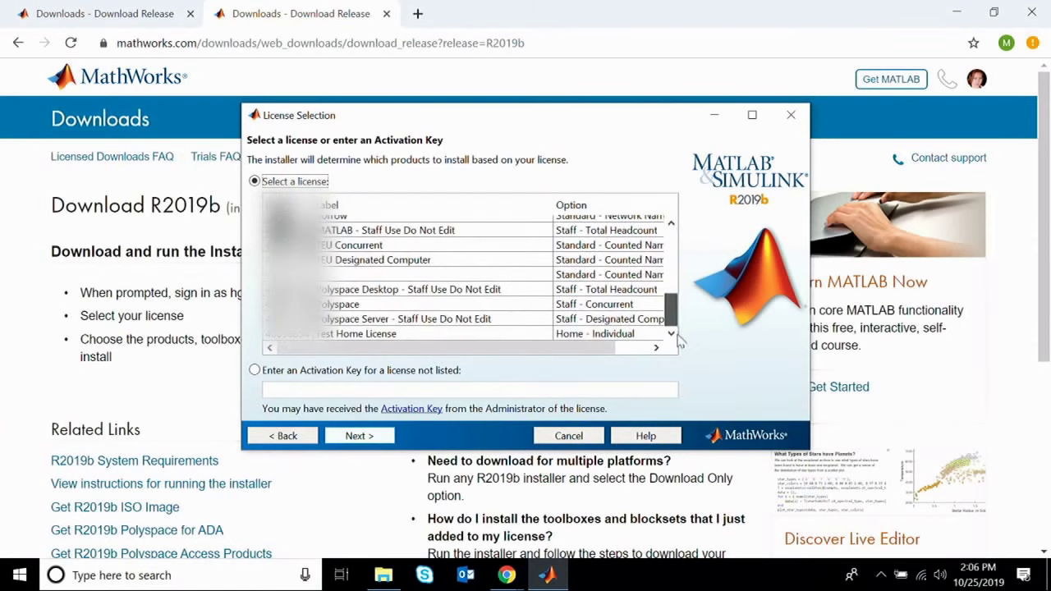
{"action": "left_click", "coordinate": [408, 232]}
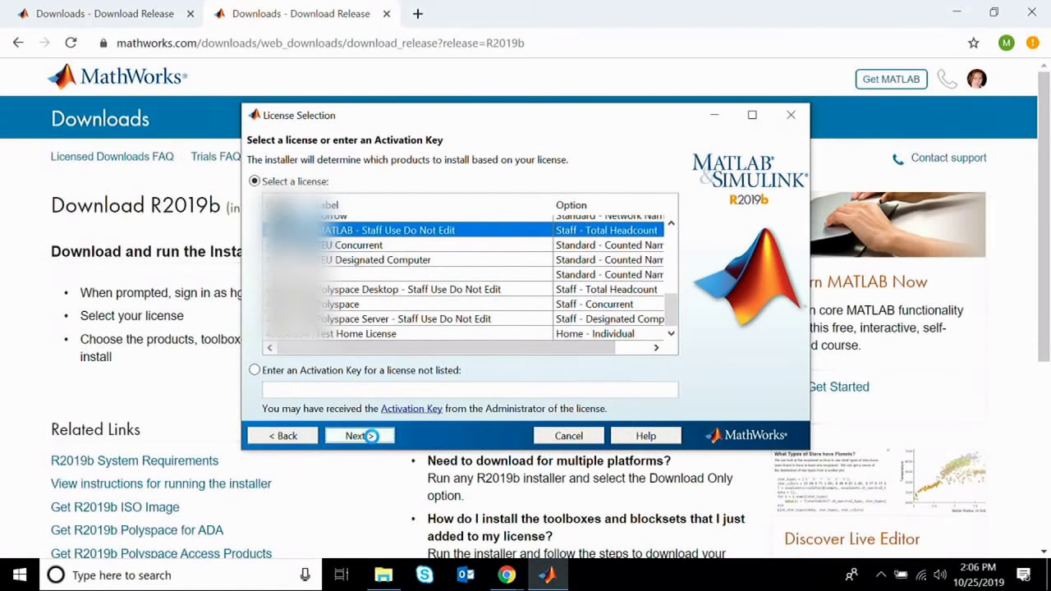
{"action": "left_click", "coordinate": [371, 436]}
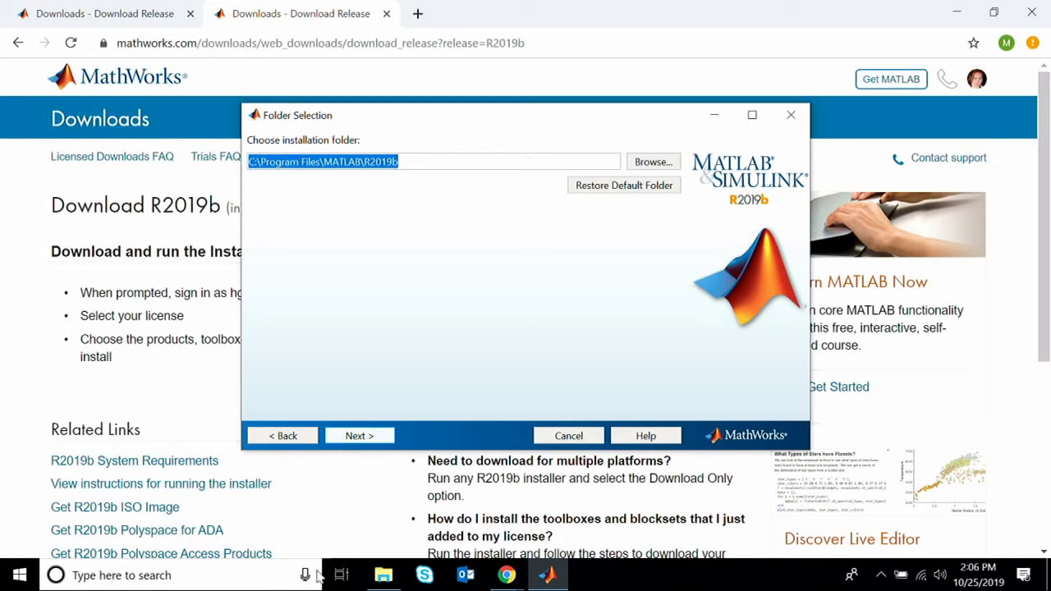
Step: Accept C:\Program Files\MATLAB\R2019b as the installation folder and continue
{"action": "left_click", "coordinate": [384, 437]}
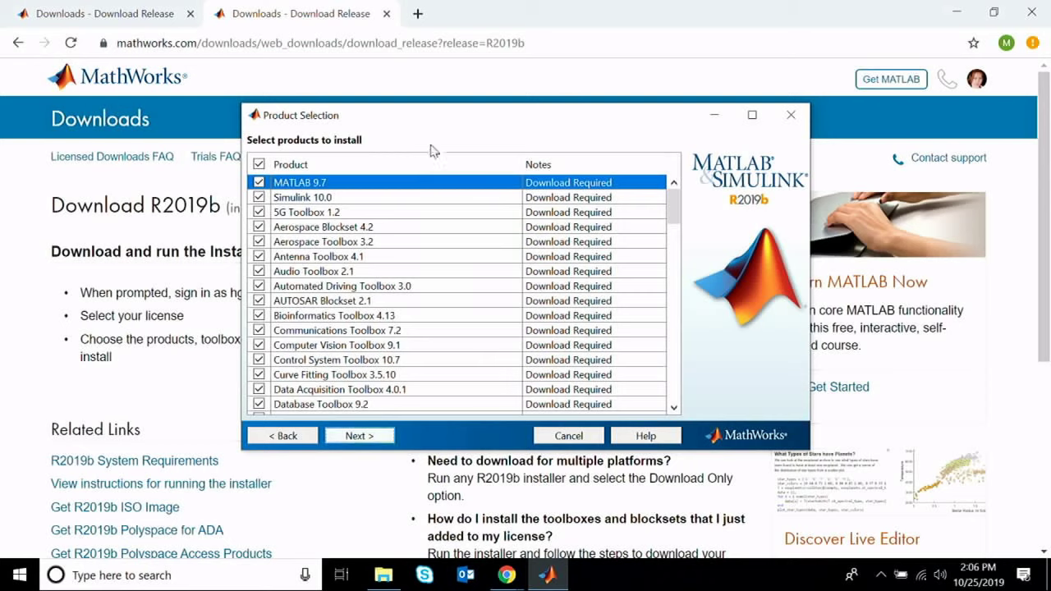
Step: Clear all products, then check MATLAB 9.7 and Statistics and Machine Learning Toolbox 11.6
{"action": "left_click", "coordinate": [258, 164]}
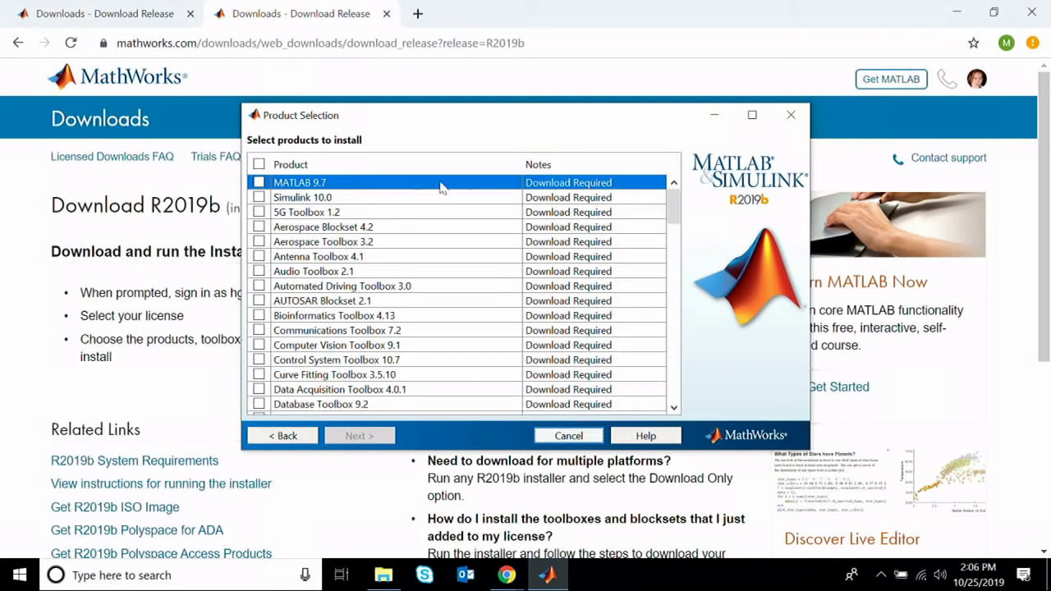
{"action": "left_click", "coordinate": [258, 182]}
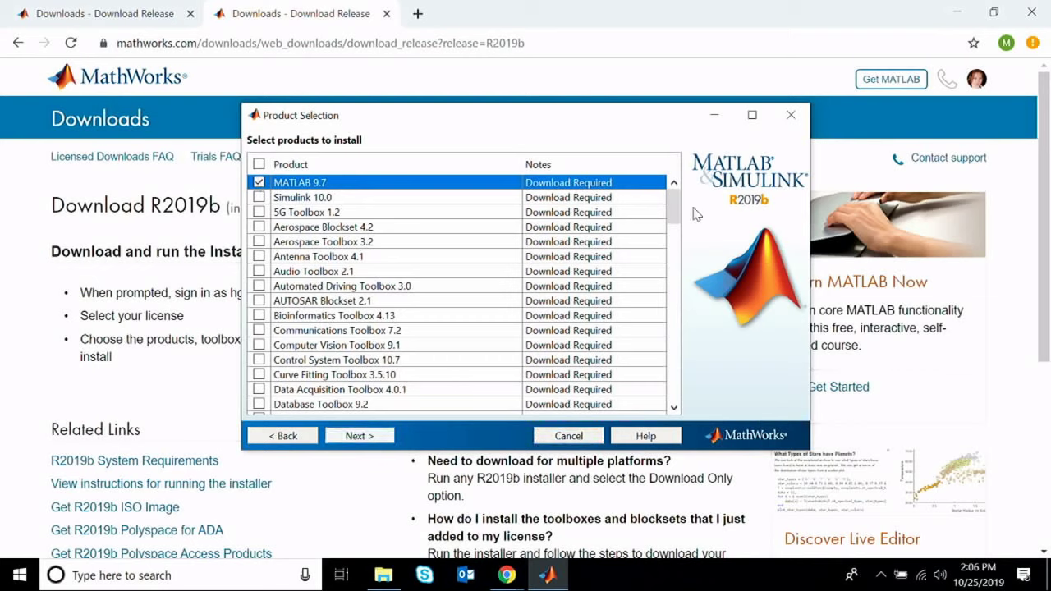
{"action": "scroll", "coordinate": [675, 211], "scroll_direction": "down", "scroll_amount": 20}
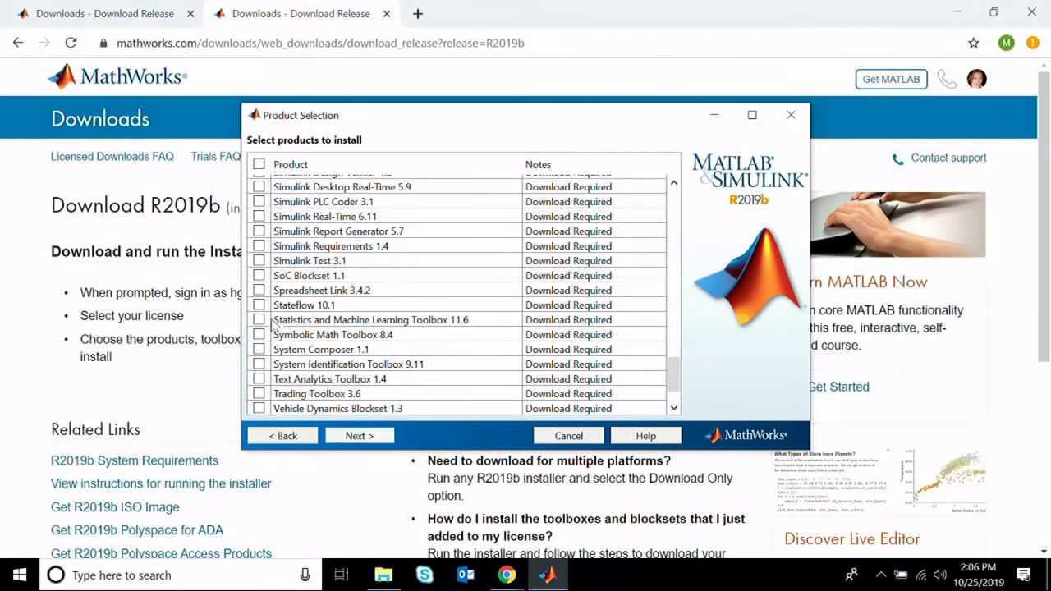
{"action": "left_click", "coordinate": [258, 320]}
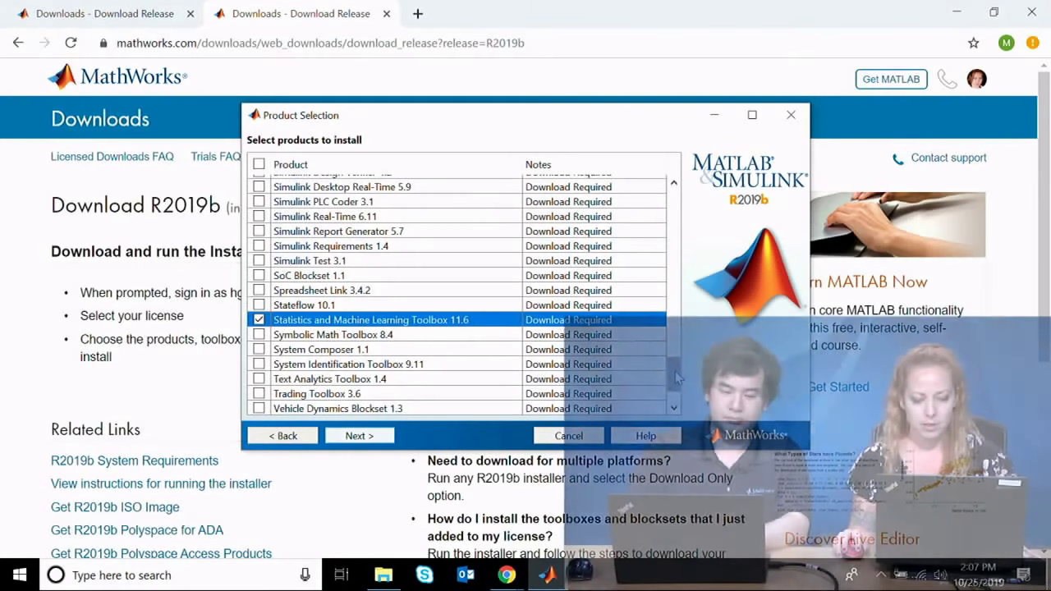
{"action": "scroll", "coordinate": [329, 394], "scroll_direction": "down", "scroll_amount": 2}
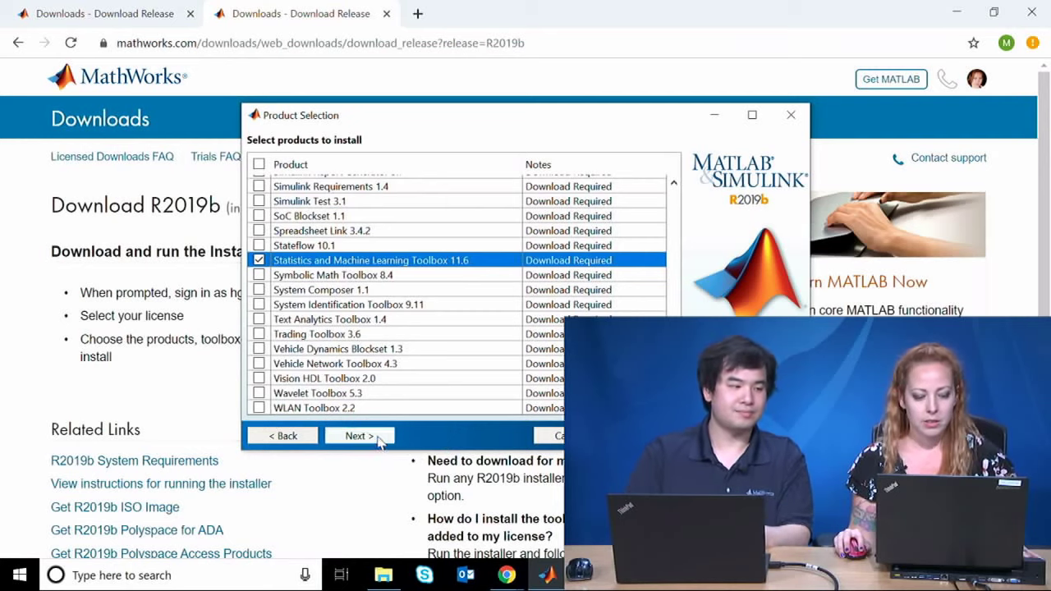
{"action": "left_click", "coordinate": [378, 437]}
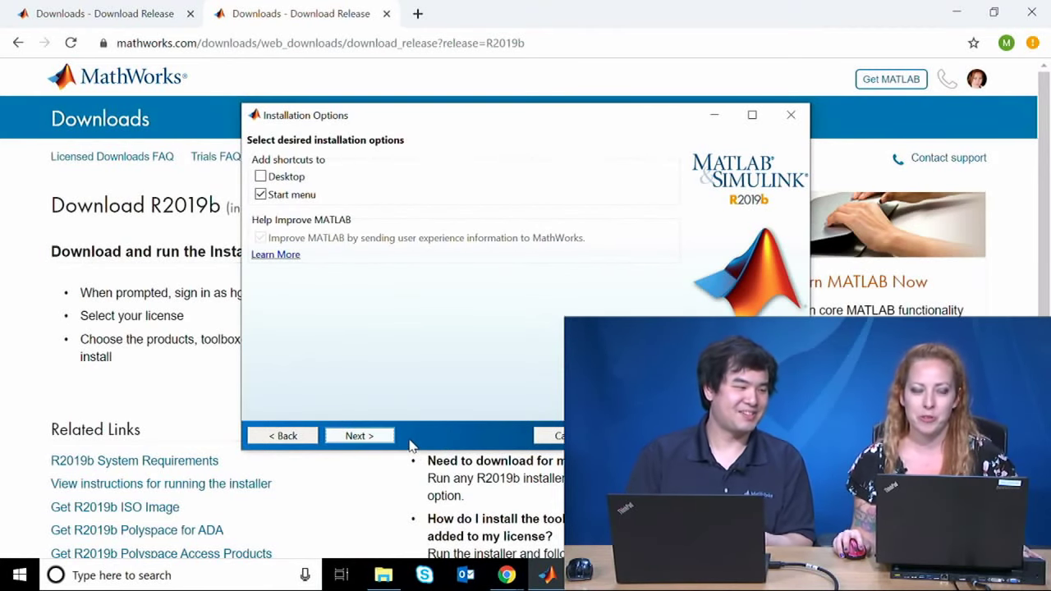
Step: Add a Desktop shortcut for MATLAB alongside the Start menu one and begin the installation
{"action": "left_click", "coordinate": [384, 437]}
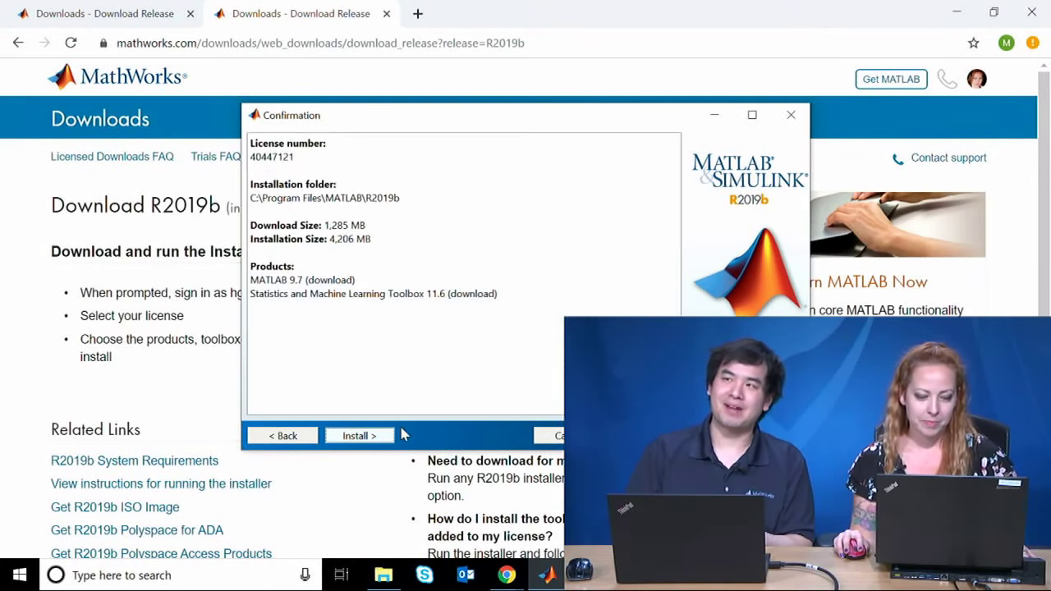
{"action": "left_click", "coordinate": [271, 440]}
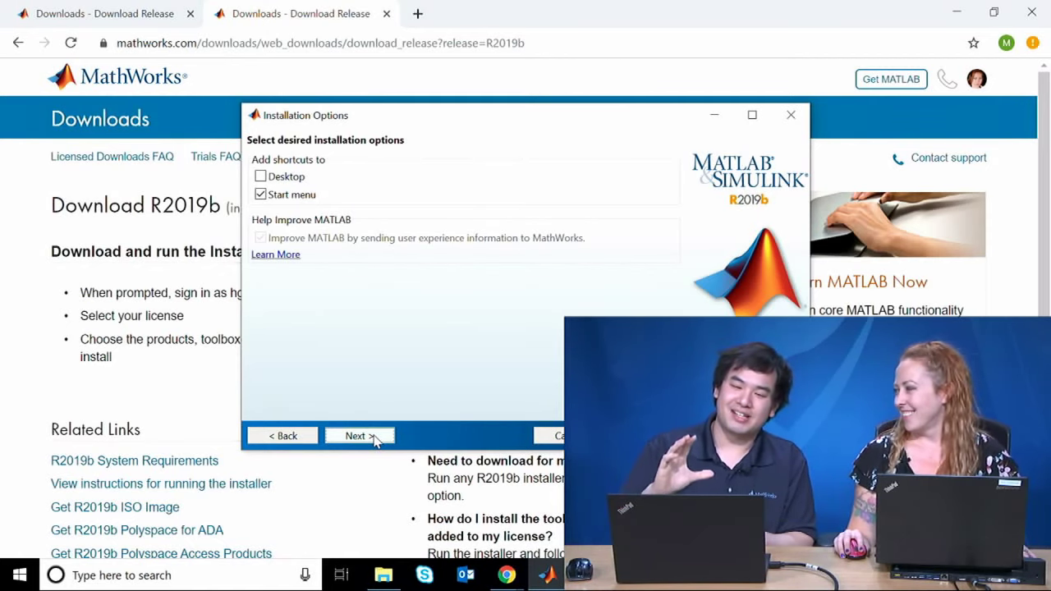
{"action": "left_click", "coordinate": [262, 178]}
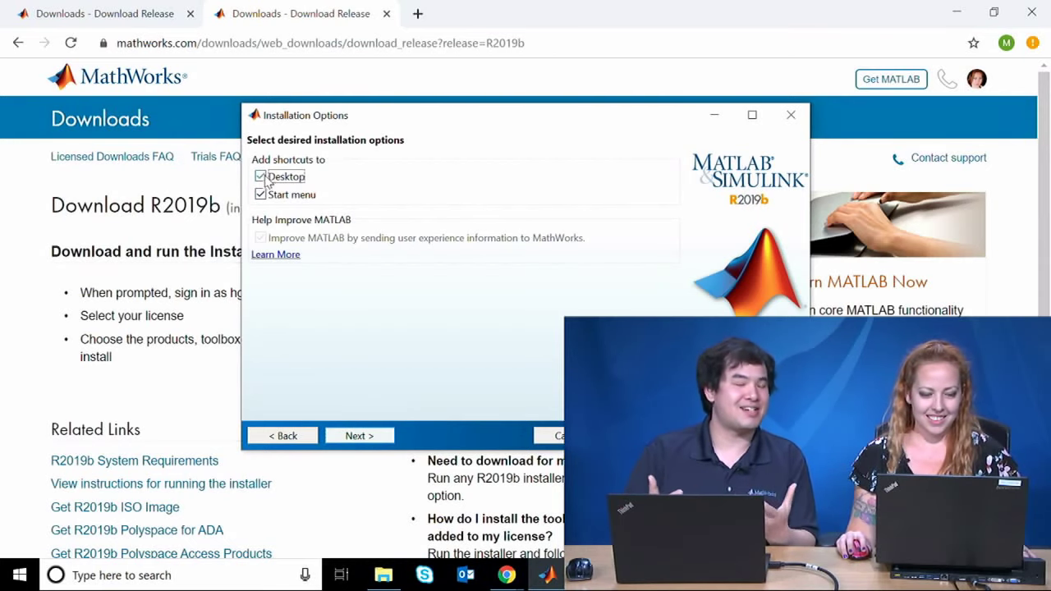
{"action": "left_click", "coordinate": [386, 439]}
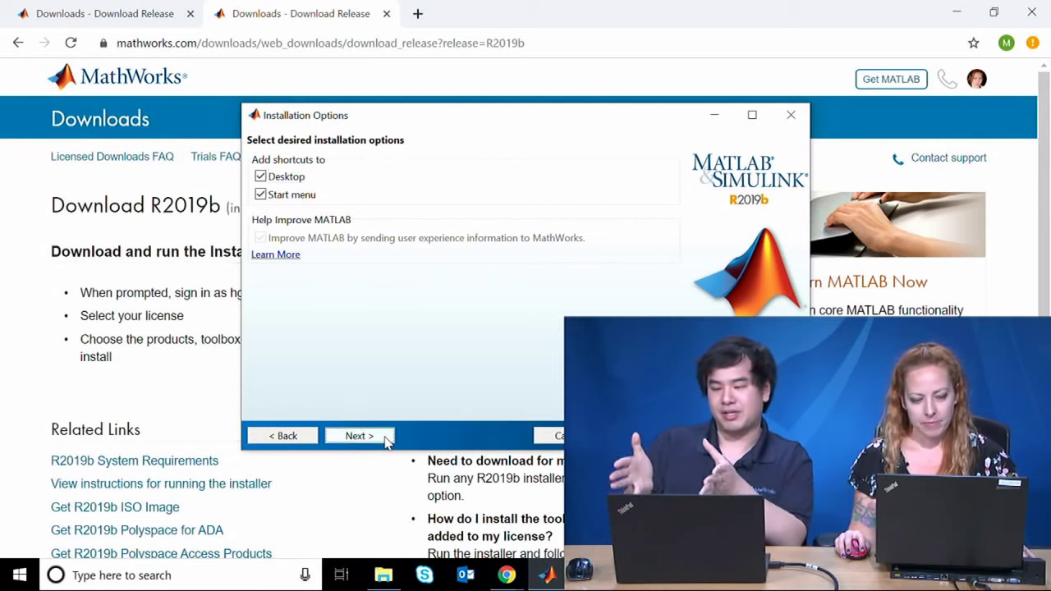
{"action": "left_click", "coordinate": [381, 440]}
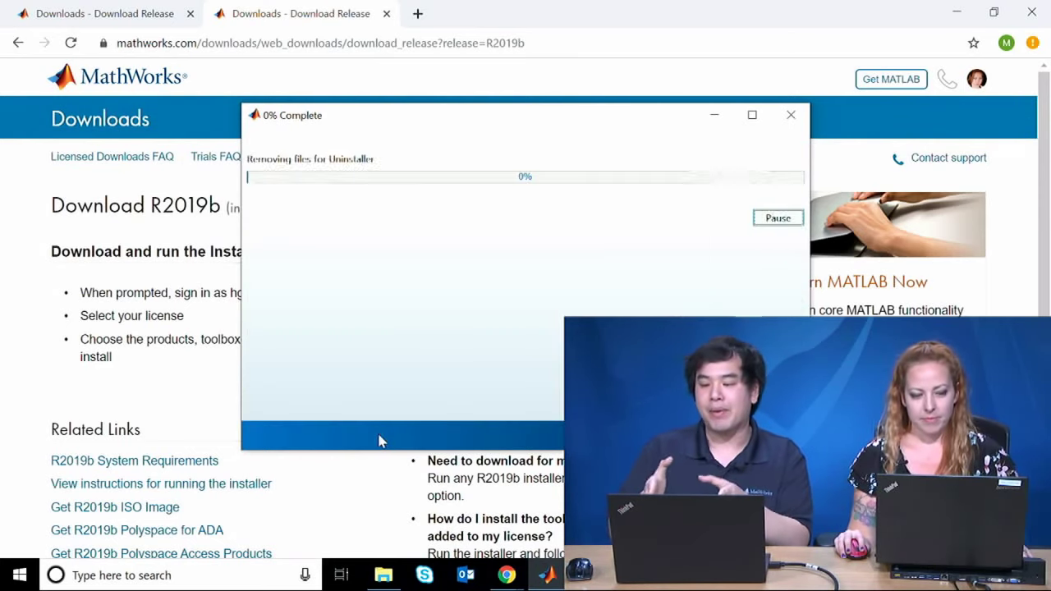
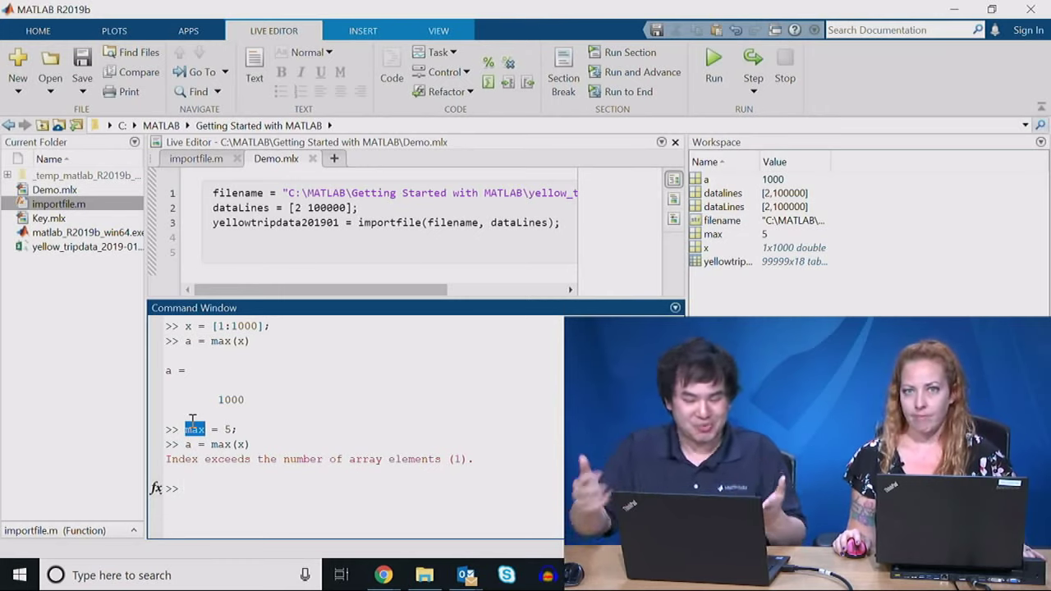
Step: Highlight the word max in the max = 5 line, then clear the selection
{"action": "left_click", "coordinate": [217, 444]}
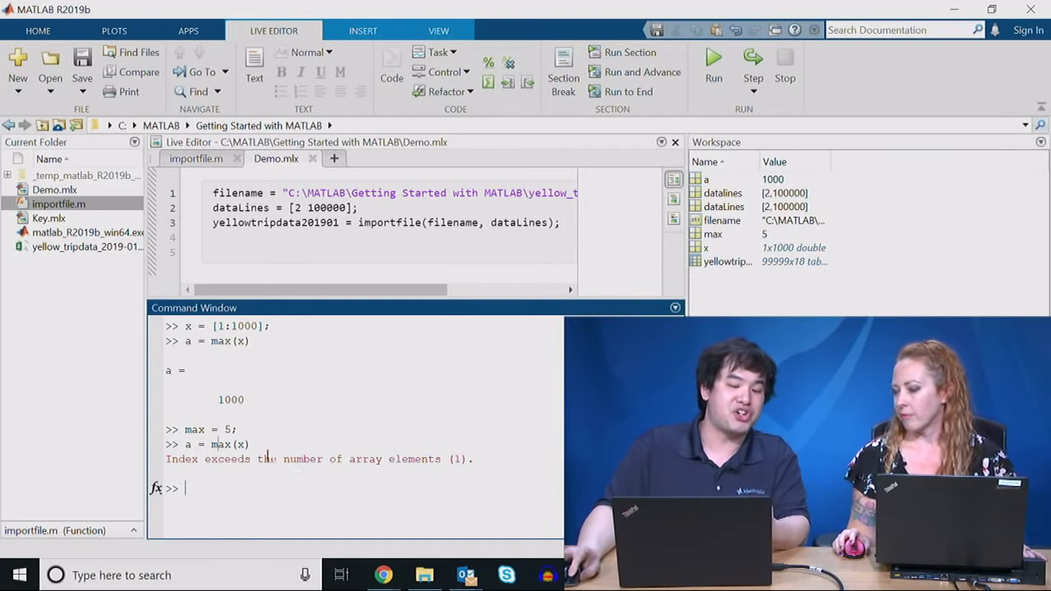
{"action": "double_click", "coordinate": [196, 430]}
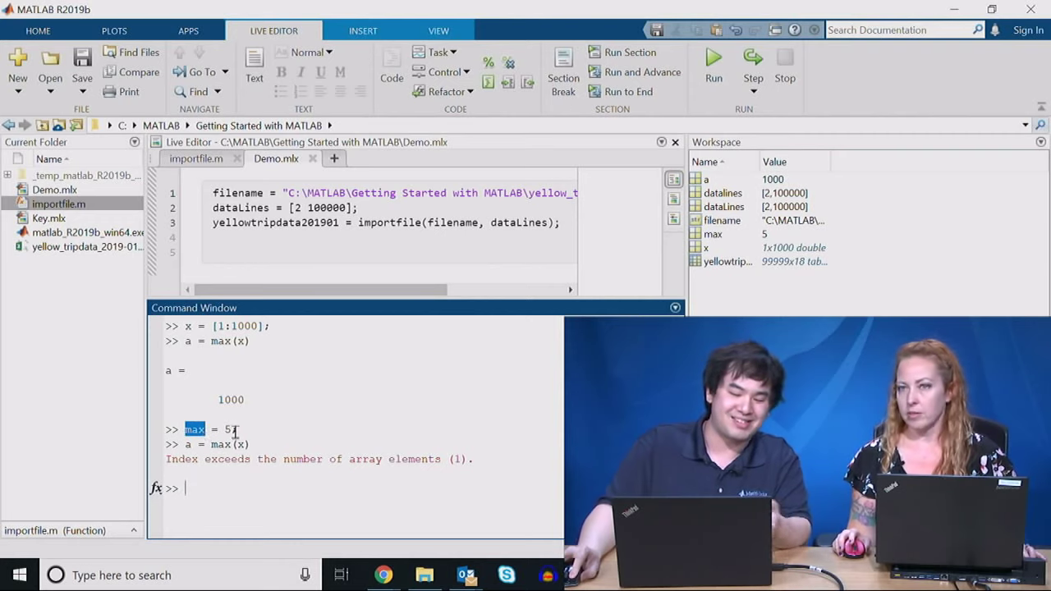
{"action": "left_click", "coordinate": [236, 430]}
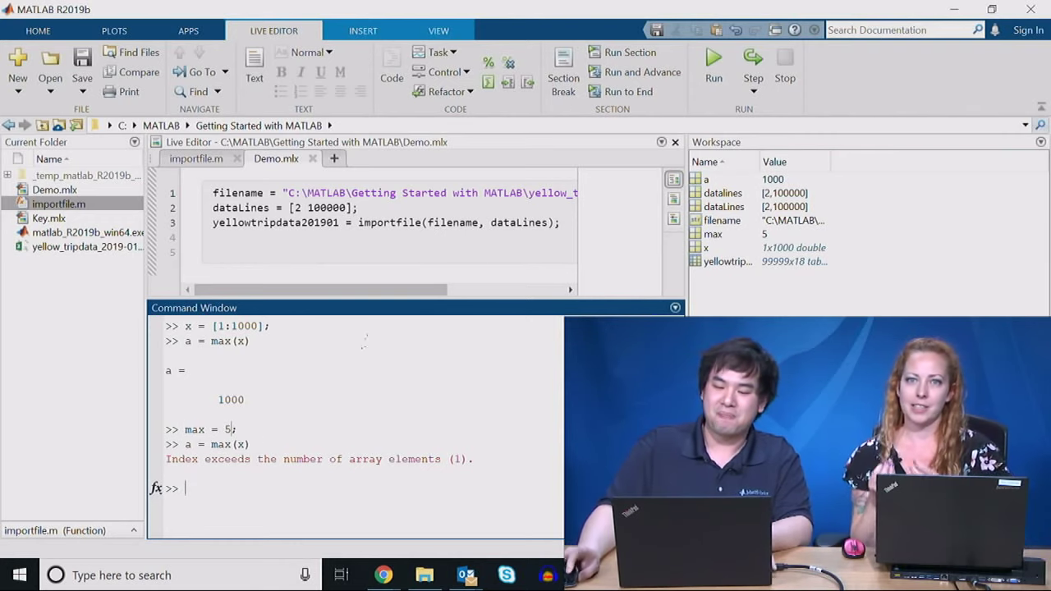
Step: Shrink the Command Window, widen the code pane, and select the yellowtripdata201901 table variable
{"action": "left_click_drag", "start_coordinate": [449, 301], "coordinate": [462, 528]}
{"action": "left_click_drag", "start_coordinate": [578, 303], "coordinate": [636, 291]}
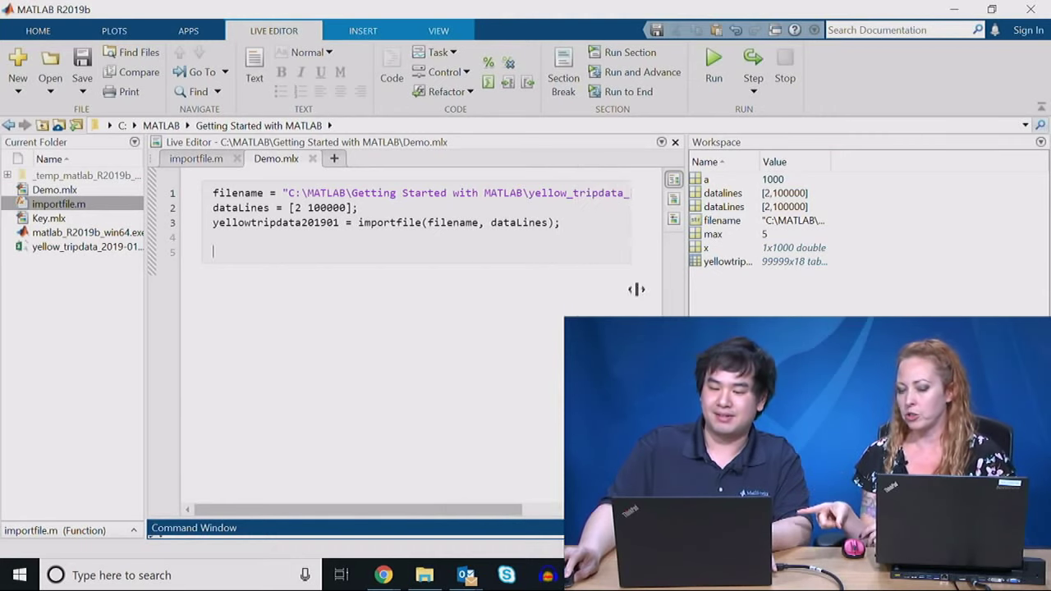
{"action": "left_click", "coordinate": [533, 261]}
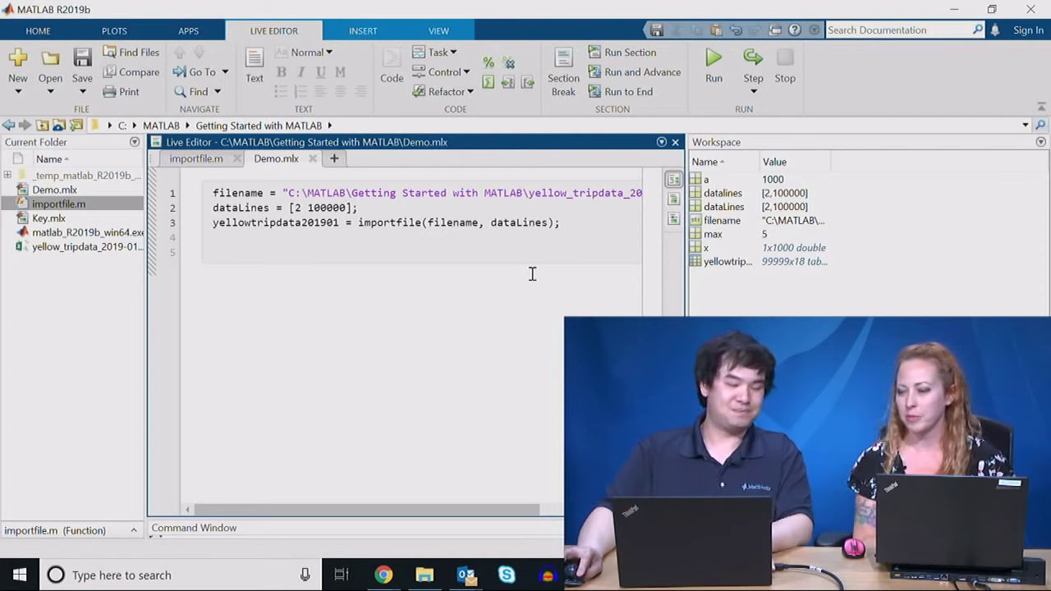
{"action": "left_click", "coordinate": [684, 263]}
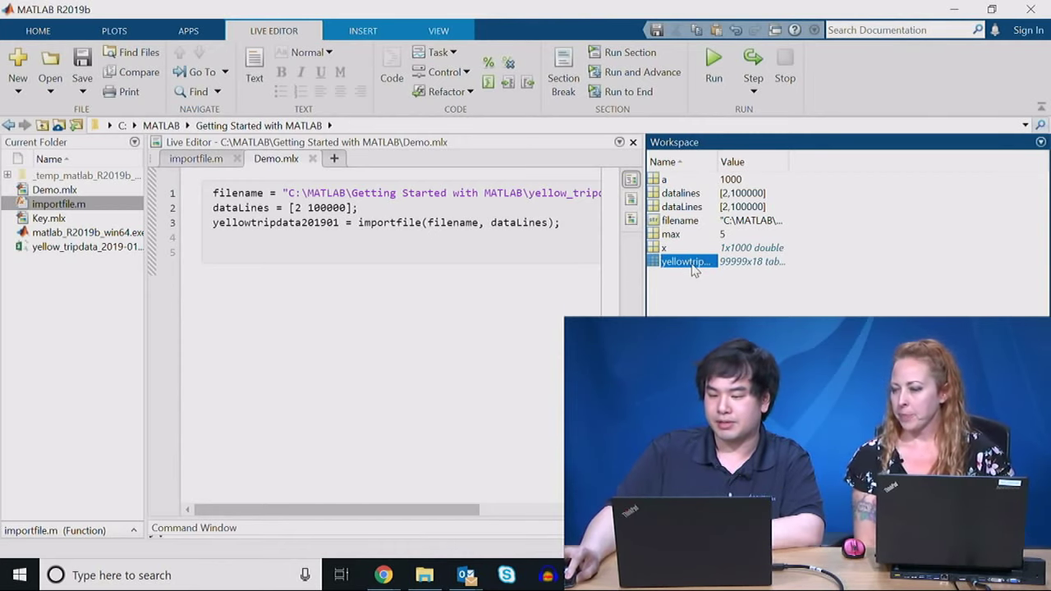
Step: Open the yellowtripdata201901 table in the Variables editor and scroll through its columns
{"action": "double_click", "coordinate": [693, 270]}
{"action": "left_click_drag", "start_coordinate": [645, 274], "coordinate": [462, 316]}
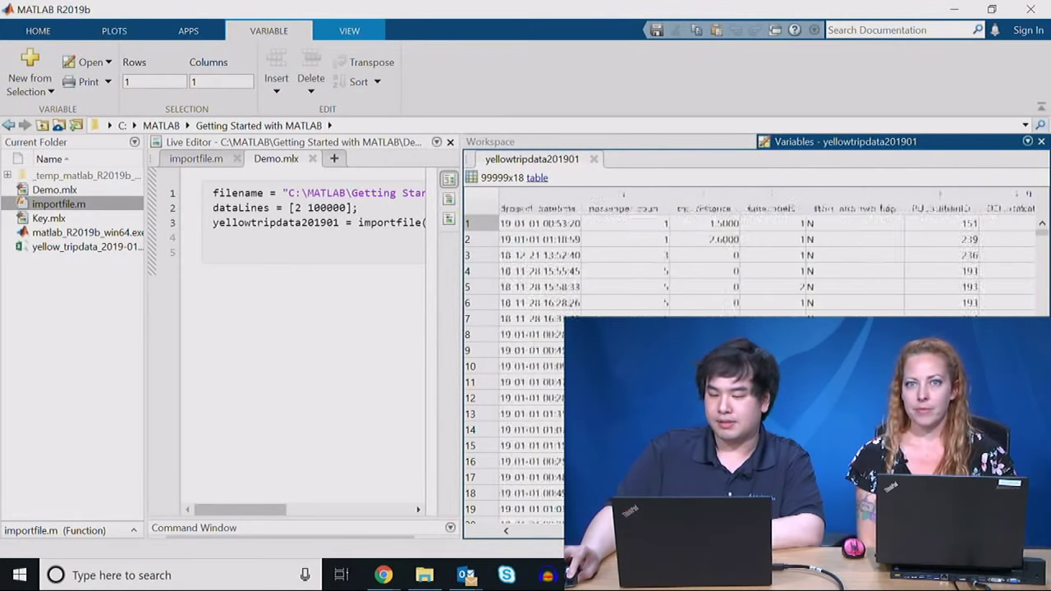
{"action": "scroll", "coordinate": [755, 263], "scroll_direction": "right", "scroll_amount": 10}
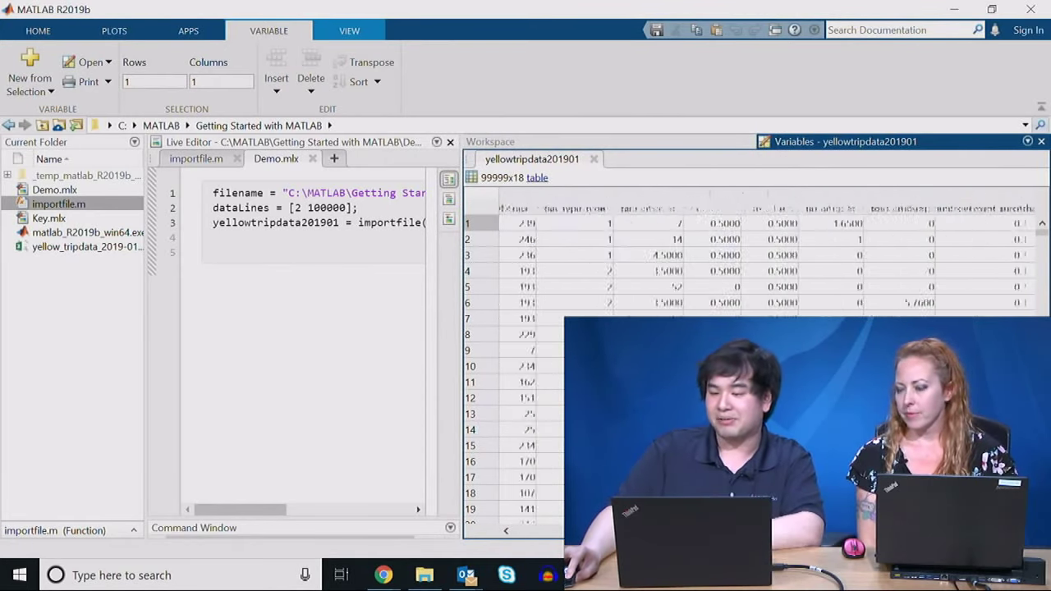
{"action": "left_click_drag", "start_coordinate": [739, 560], "coordinate": [583, 563]}
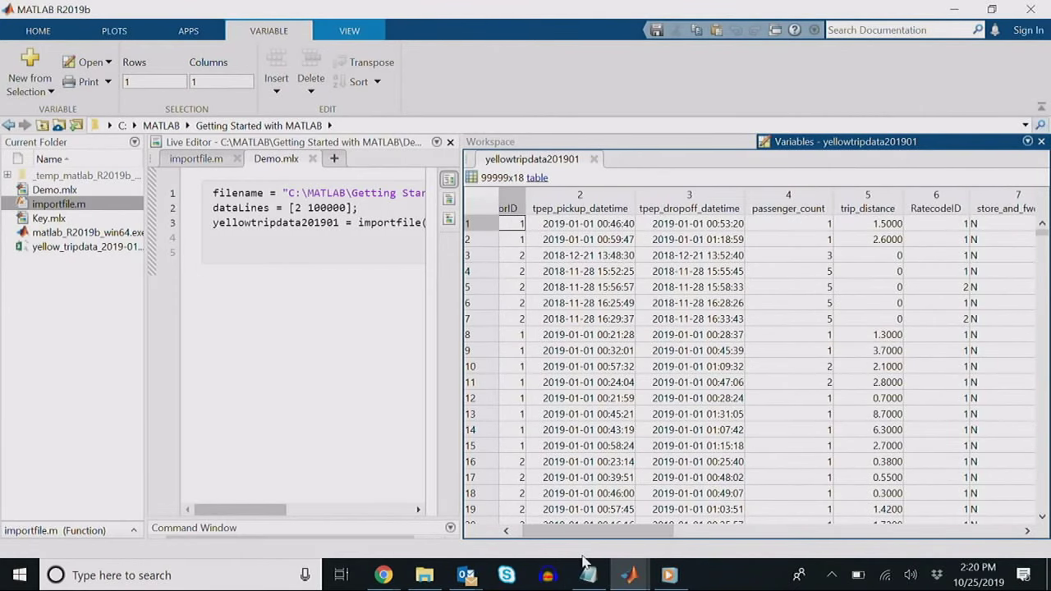
{"action": "left_click_drag", "start_coordinate": [616, 538], "coordinate": [604, 542]}
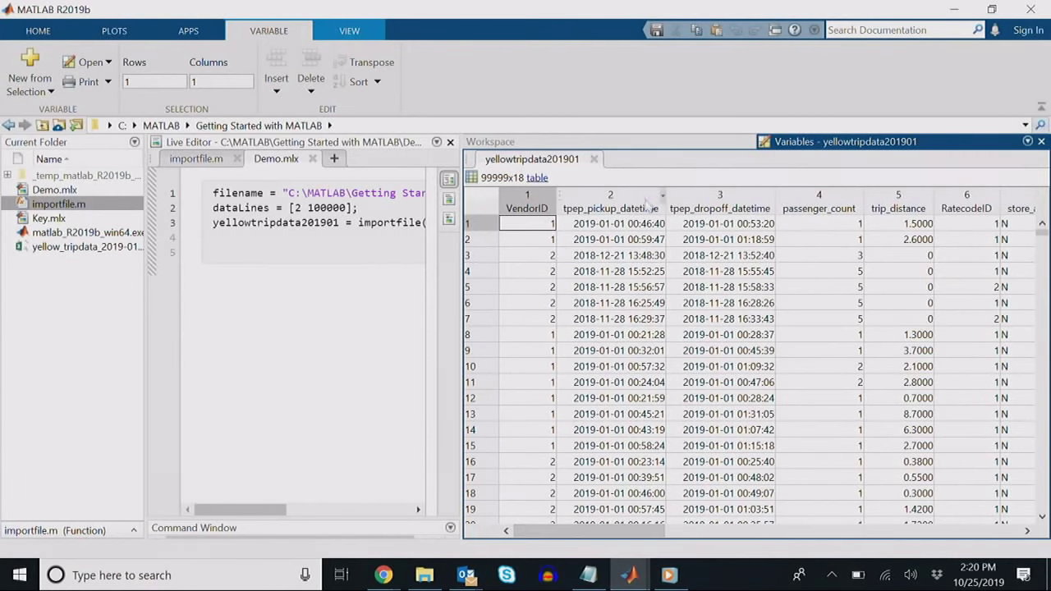
Step: Inspect the tpep_pickup_datetime column options, then bring the CSV Import window forward
{"action": "left_click", "coordinate": [662, 199]}
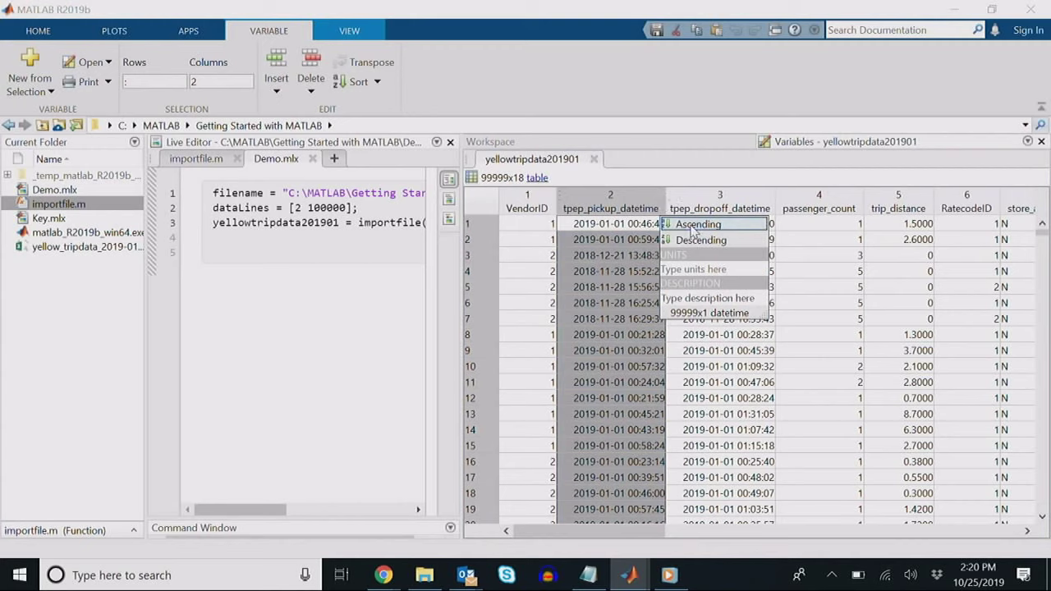
{"action": "left_click", "coordinate": [609, 289]}
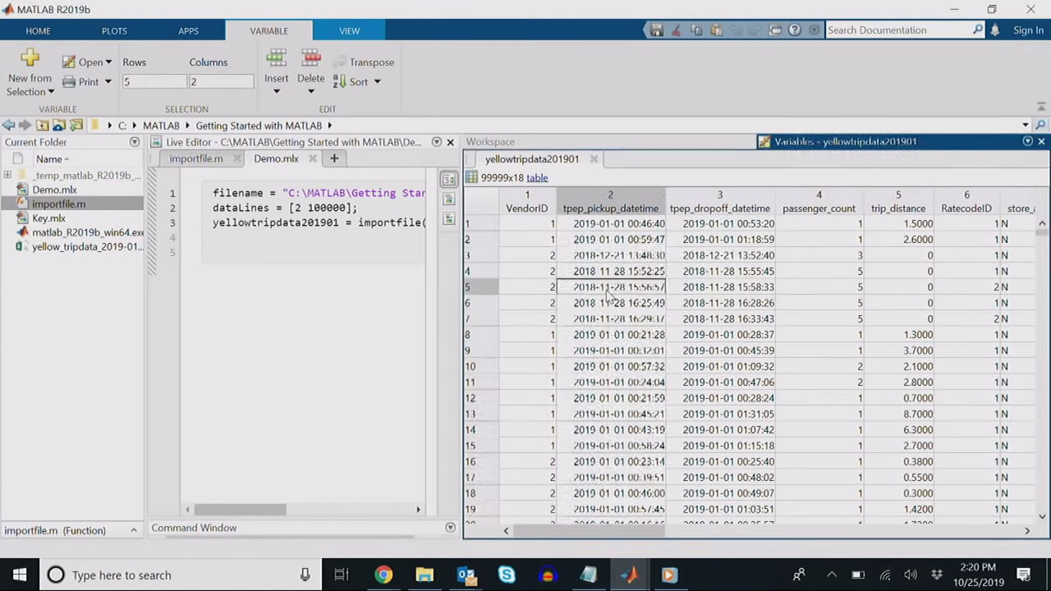
{"action": "key", "text": "alt+Tab"}
{"action": "key", "text": "alt+Tab"}
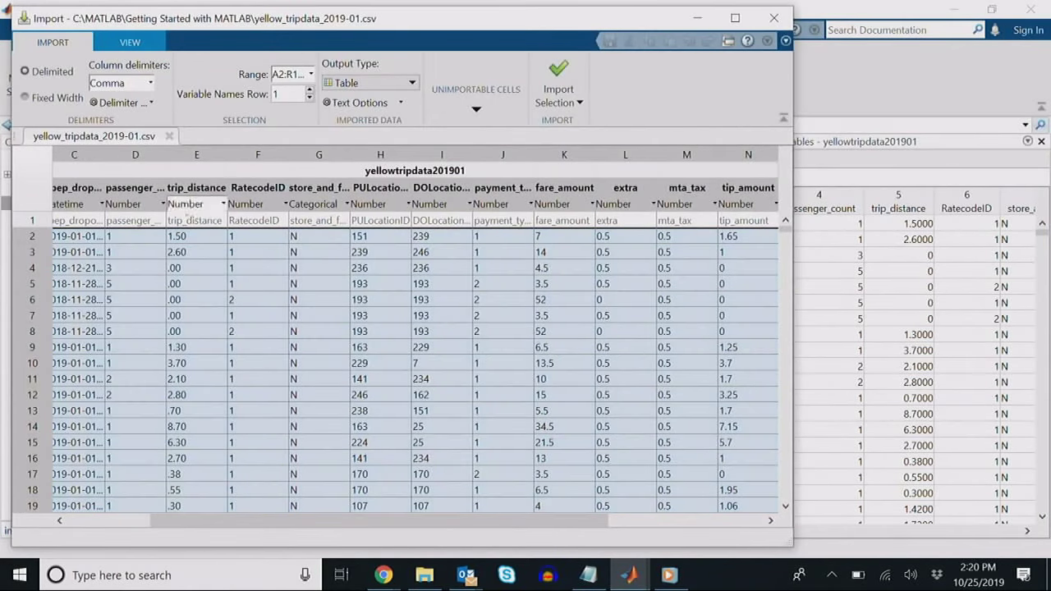
Step: Check the passenger_count data type choices in the Import tool, then return to cell A2
{"action": "left_click", "coordinate": [163, 205]}
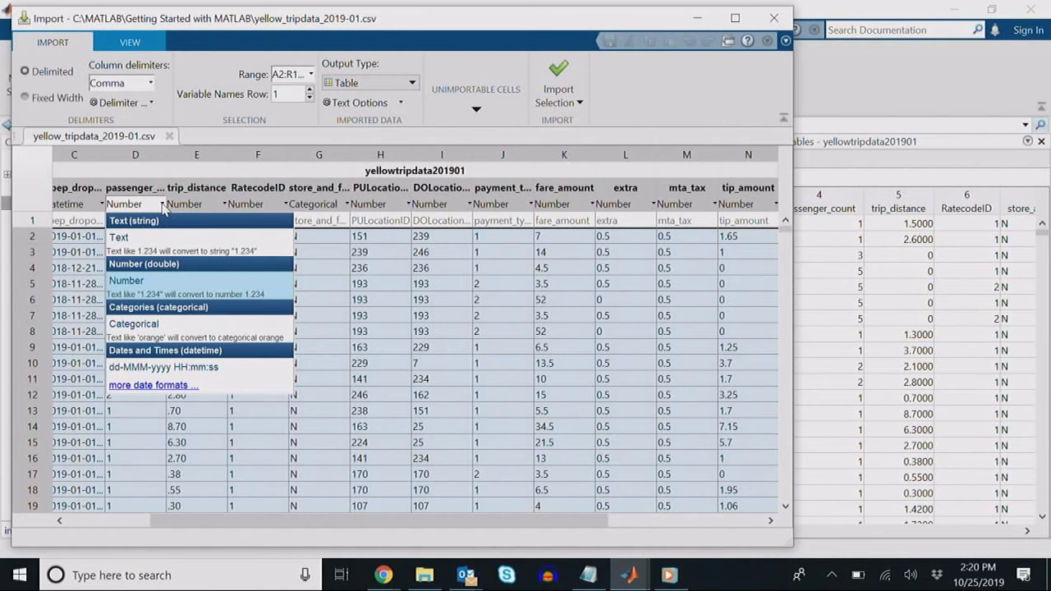
{"action": "left_click", "coordinate": [325, 268]}
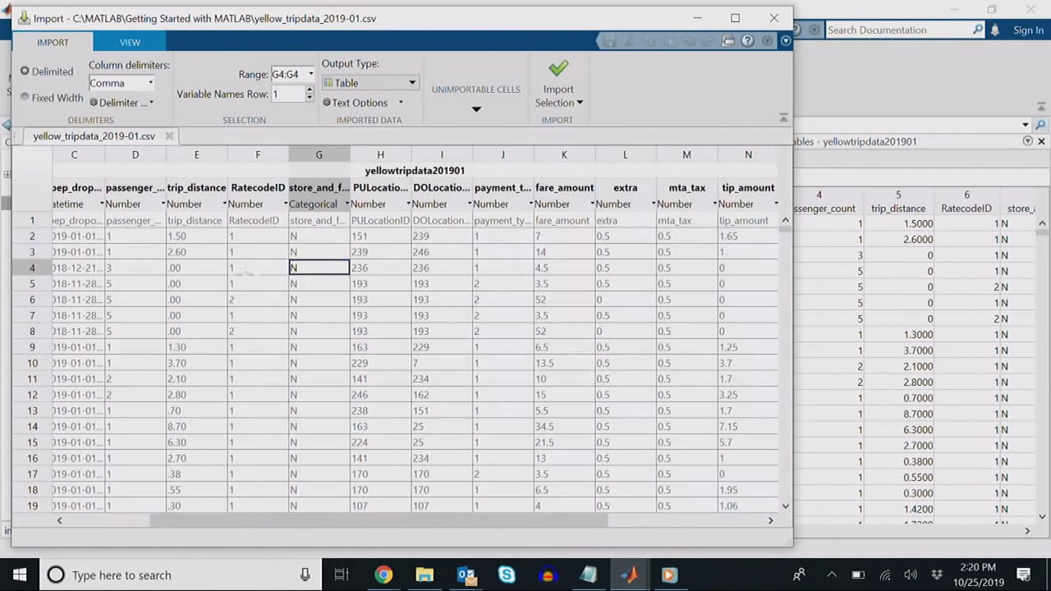
{"action": "left_click", "coordinate": [83, 236]}
{"action": "key", "text": "Left"}
{"action": "key", "text": "Left"}
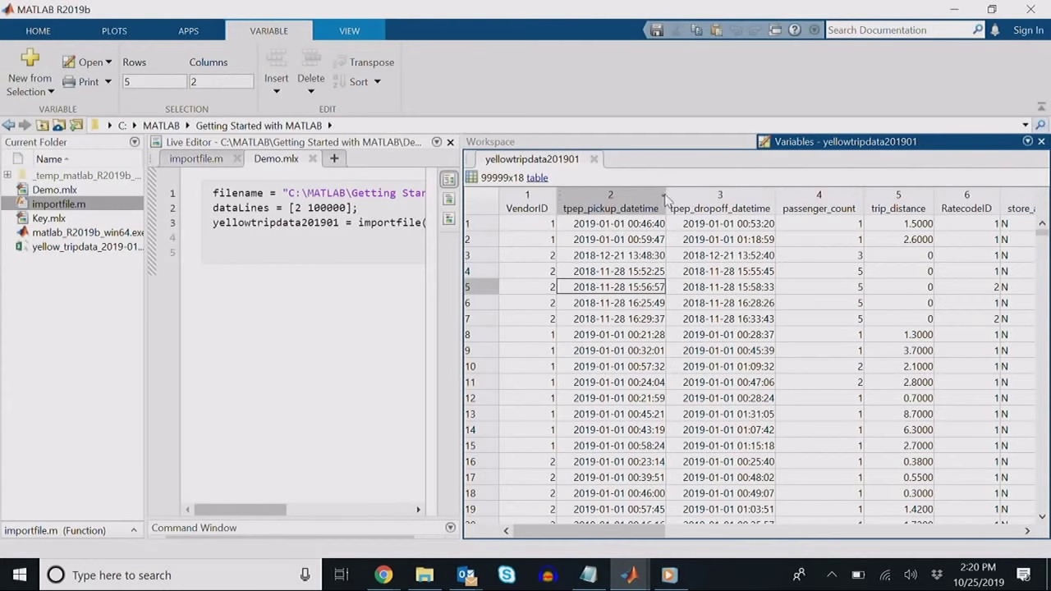
Step: Sort the table by tpep_pickup_datetime ascending and select the passenger_count column
{"action": "left_click", "coordinate": [663, 209]}
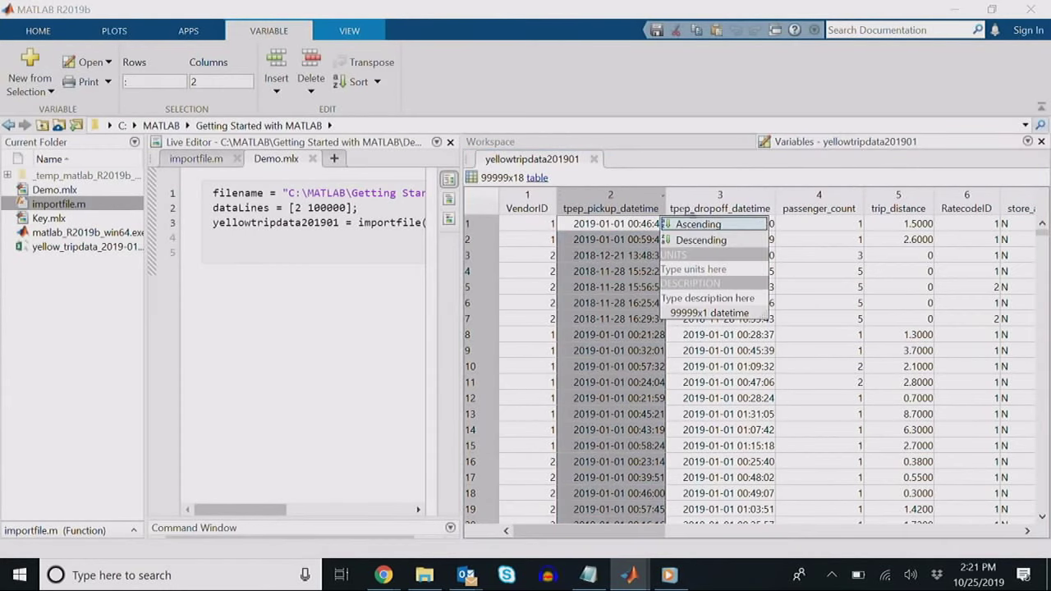
{"action": "left_click", "coordinate": [700, 224]}
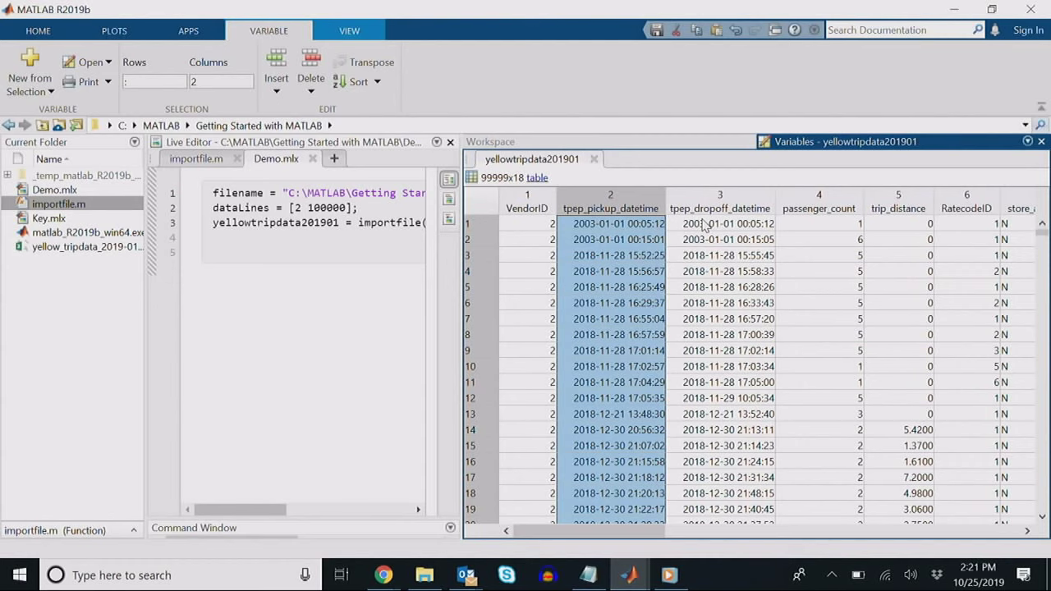
{"action": "left_click_drag", "start_coordinate": [638, 535], "coordinate": [654, 538]}
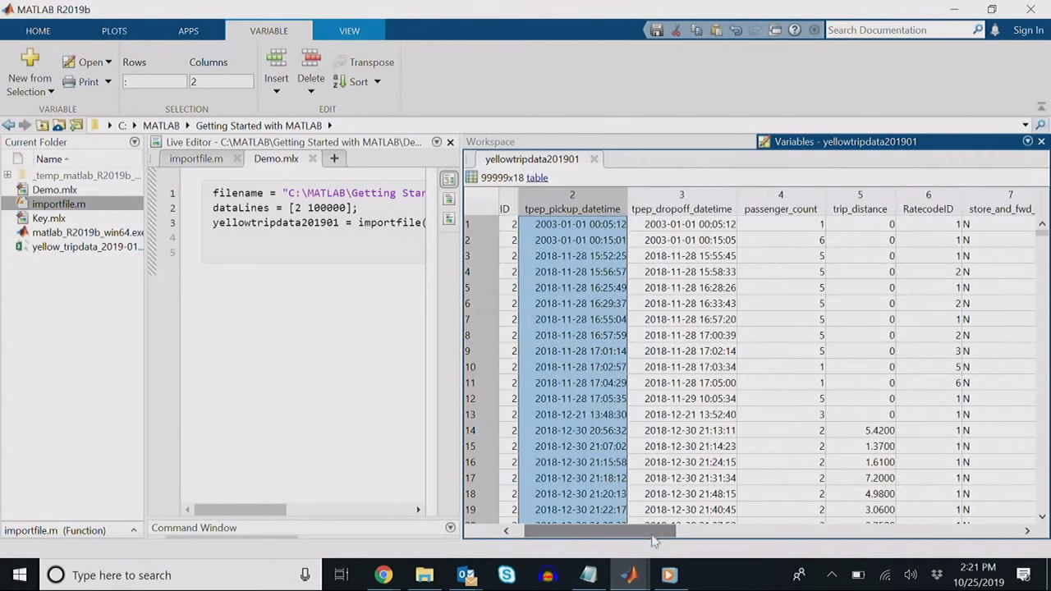
{"action": "left_click", "coordinate": [784, 204]}
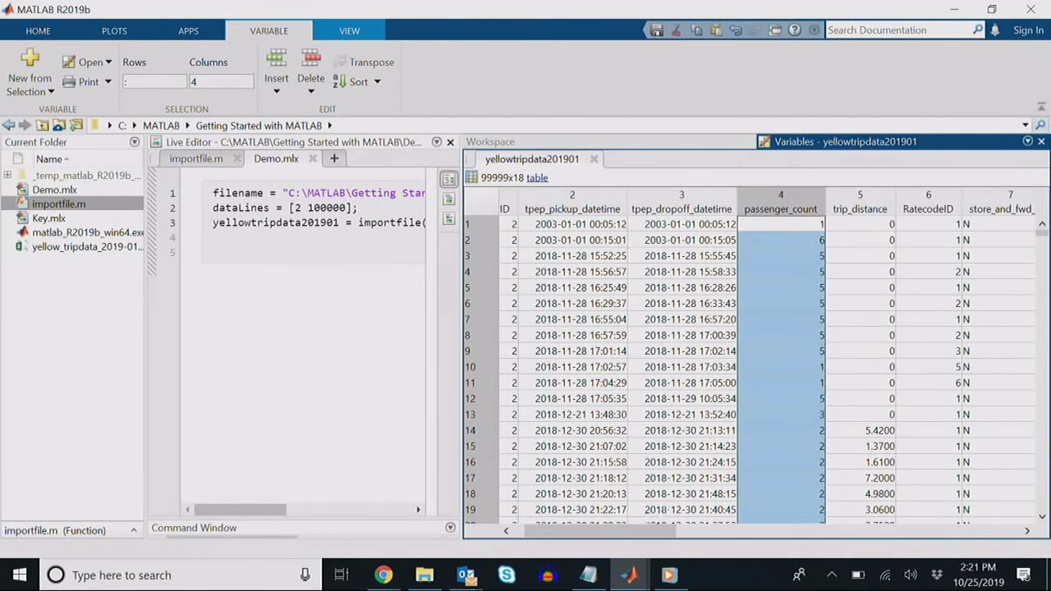
{"action": "left_click_drag", "start_coordinate": [633, 530], "coordinate": [671, 531]}
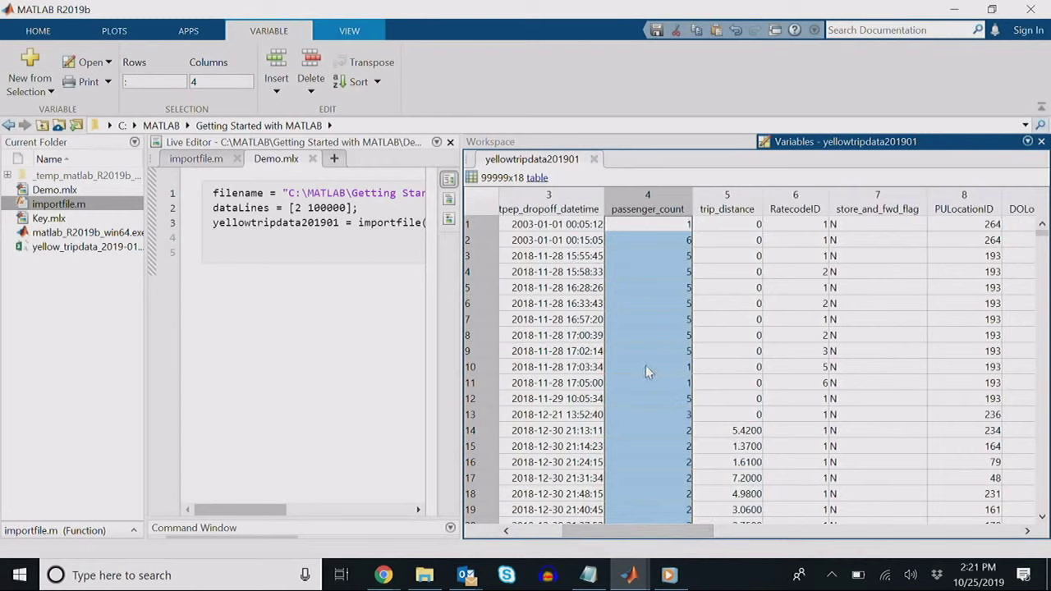
Step: Browse the plotting options and leave only the passenger_count column selected
{"action": "left_click", "coordinate": [114, 31]}
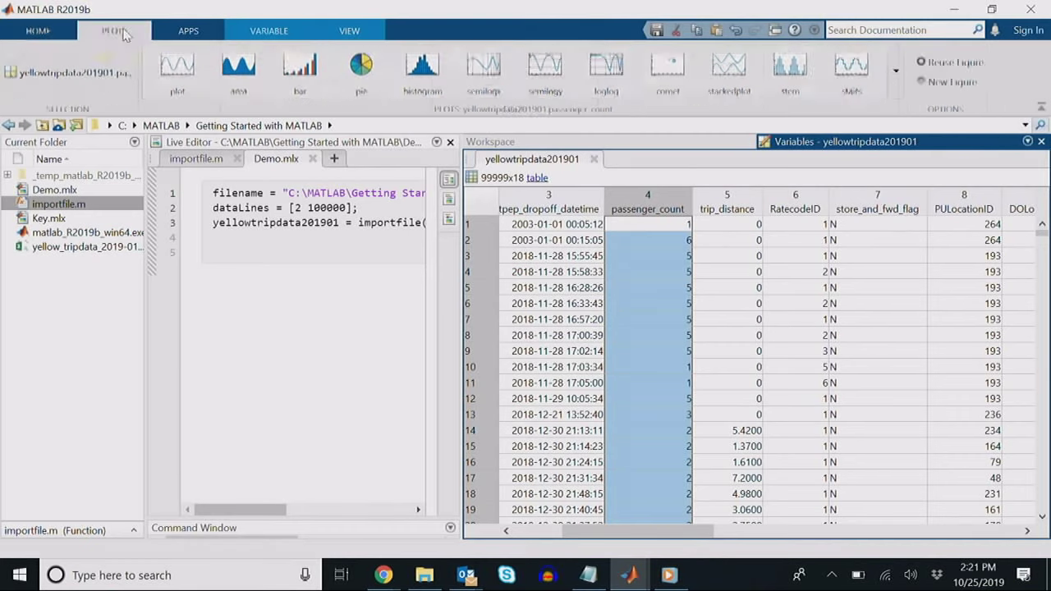
{"action": "left_click", "coordinate": [188, 31]}
{"action": "left_click", "coordinate": [114, 31]}
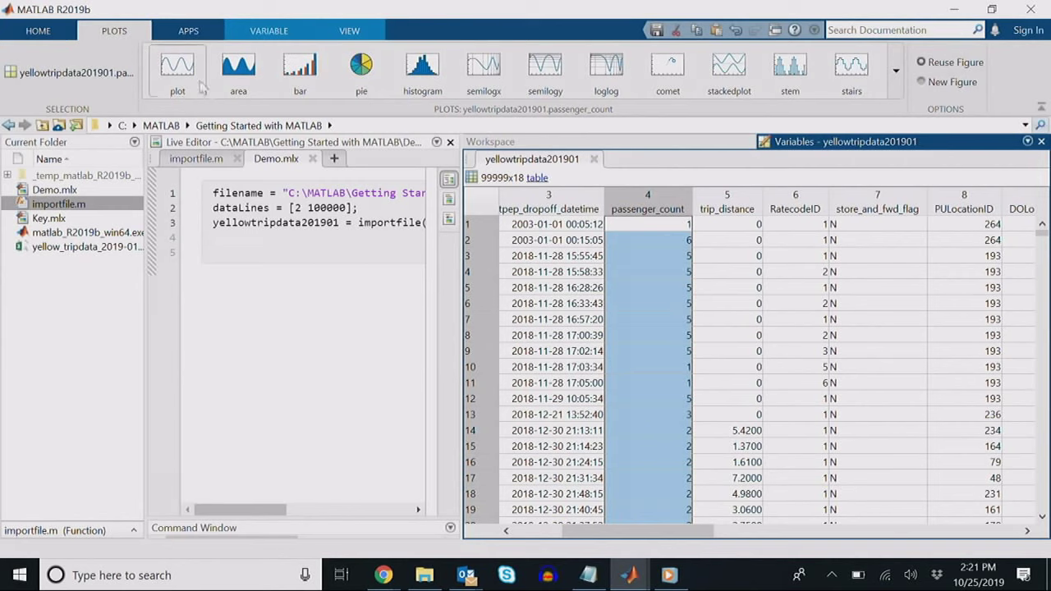
{"action": "left_click", "coordinate": [575, 202]}
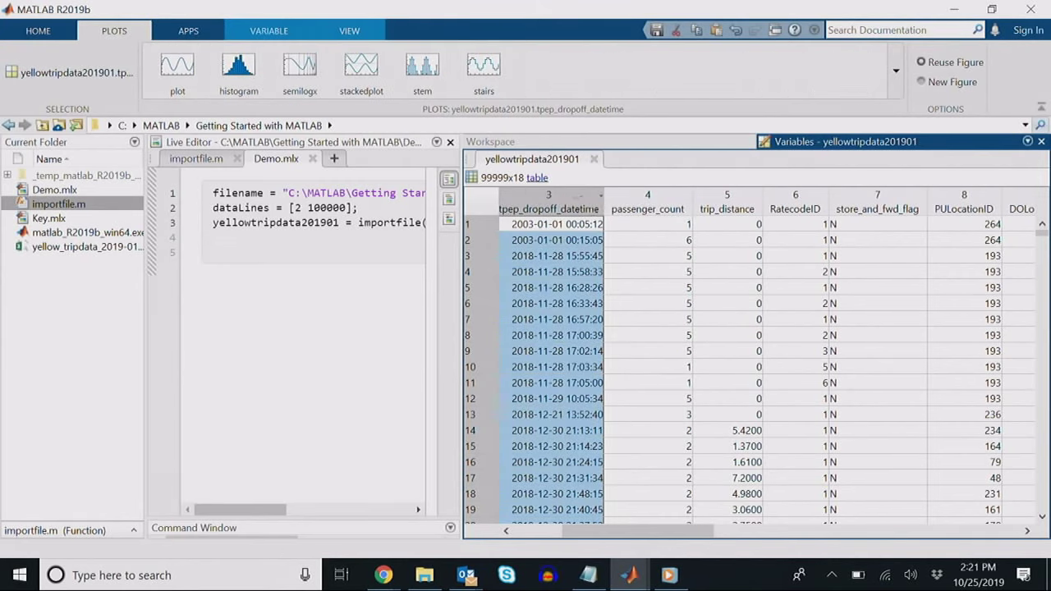
{"action": "left_click", "coordinate": [655, 204]}
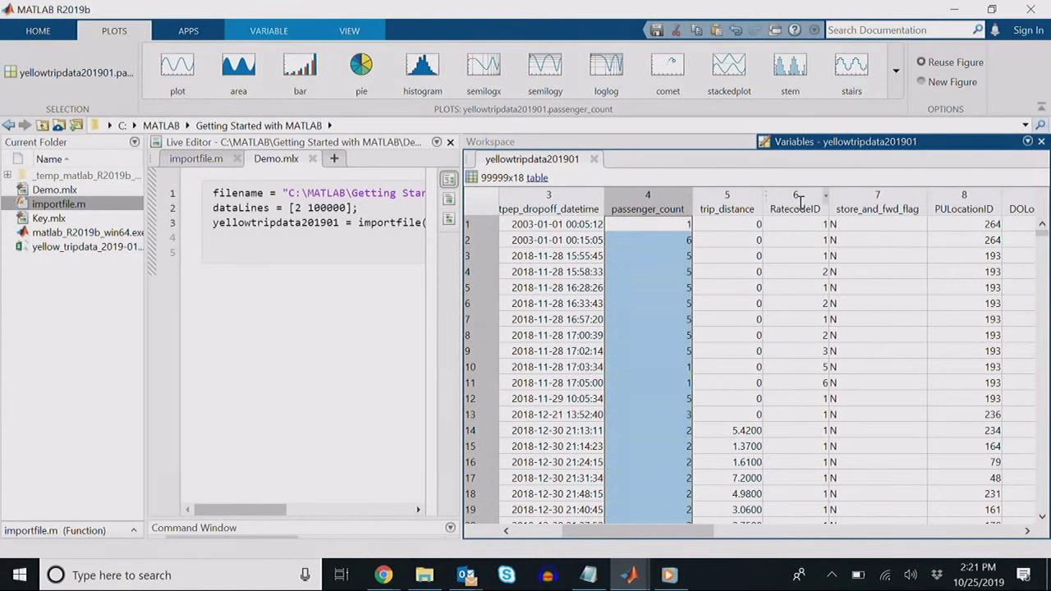
{"action": "left_click", "coordinate": [798, 204], "text": "ctrl"}
{"action": "left_click", "coordinate": [671, 208]}
Step: Plot a histogram of passenger_count, then close the figure window
{"action": "left_click", "coordinate": [422, 70]}
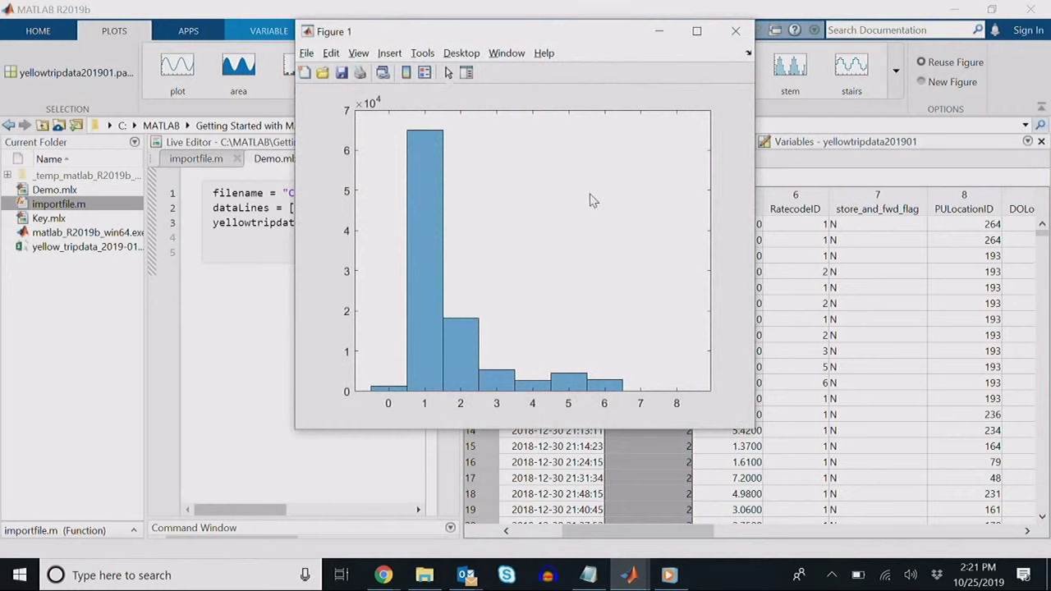
{"action": "mouse_move", "coordinate": [589, 200]}
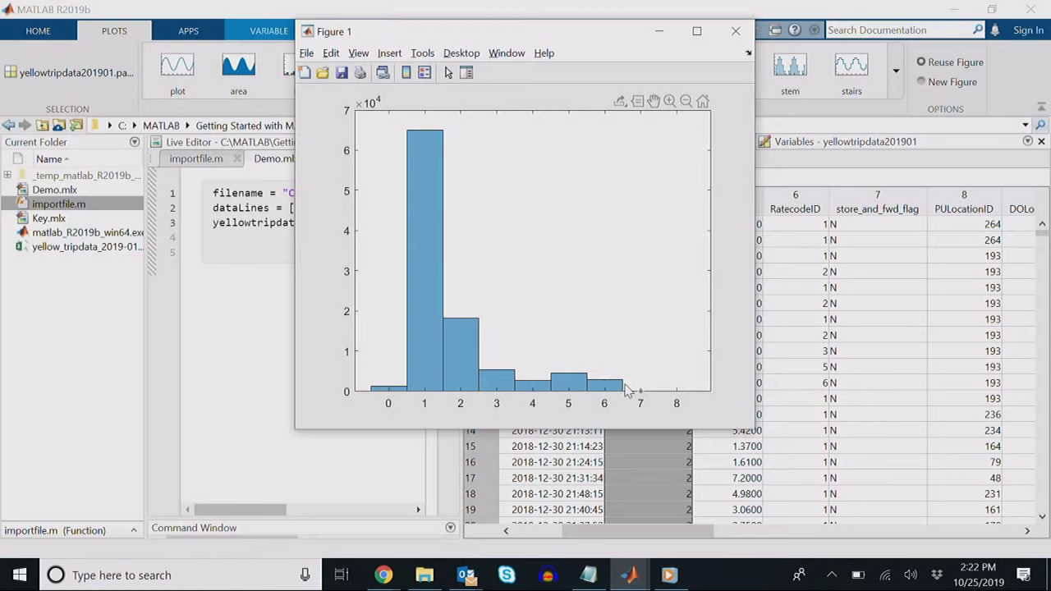
{"action": "left_click", "coordinate": [735, 32]}
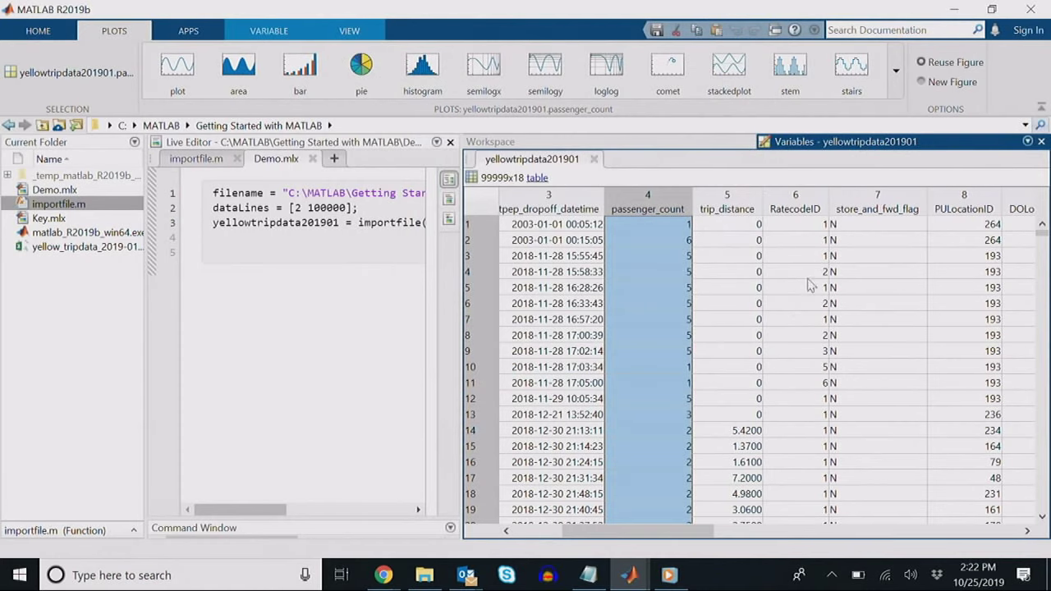
Step: Widen the Live Editor, view the tip_amount and fare_amount columns, and click the empty script line
{"action": "left_click_drag", "start_coordinate": [662, 532], "coordinate": [863, 511]}
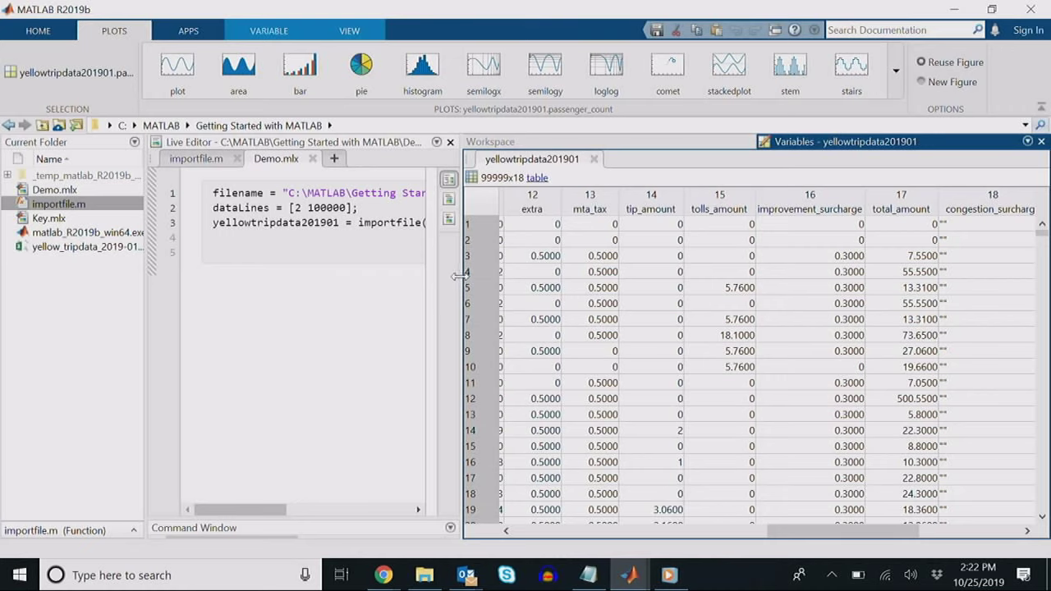
{"action": "left_click_drag", "start_coordinate": [458, 276], "coordinate": [560, 279]}
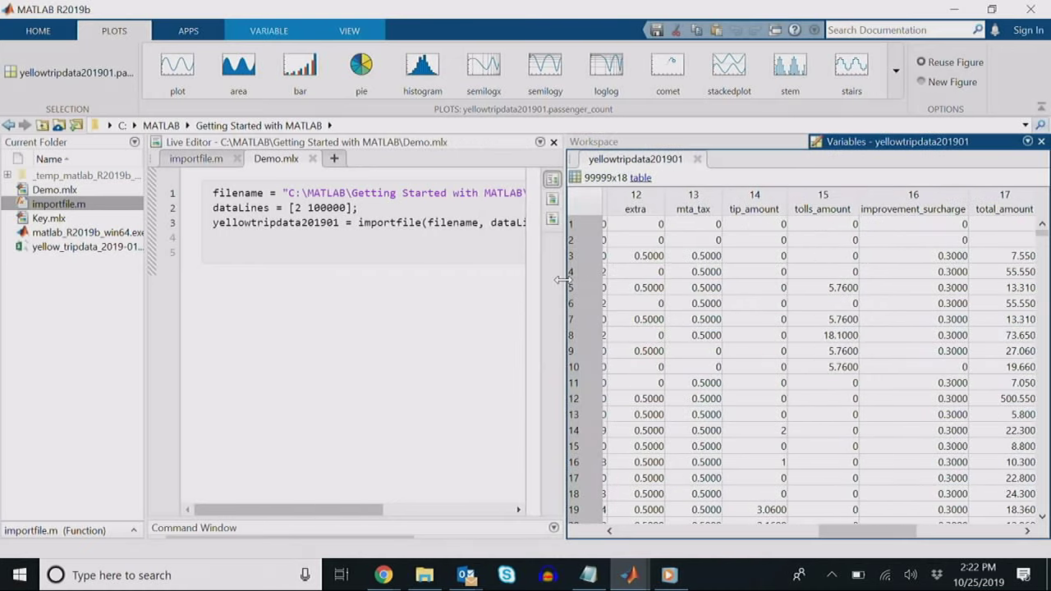
{"action": "left_click", "coordinate": [749, 201]}
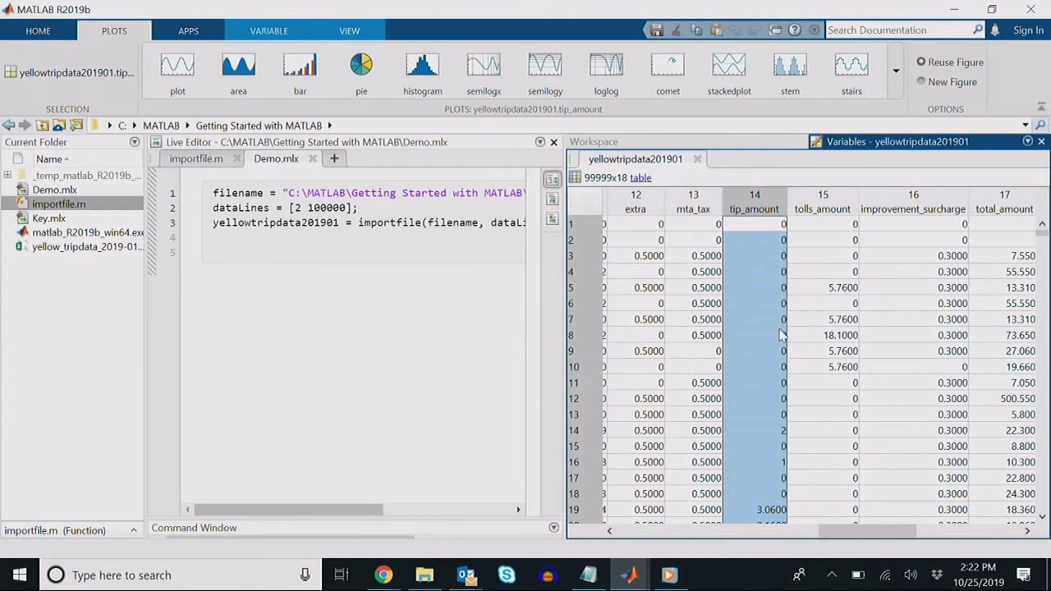
{"action": "left_click_drag", "start_coordinate": [833, 528], "coordinate": [787, 529]}
{"action": "left_click", "coordinate": [769, 210]}
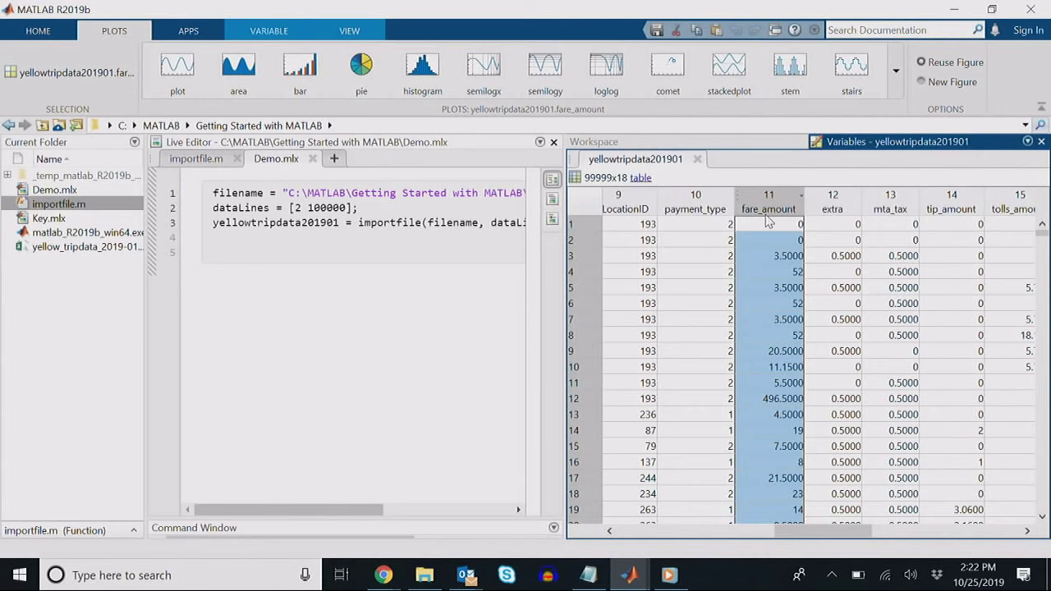
{"action": "left_click", "coordinate": [477, 259]}
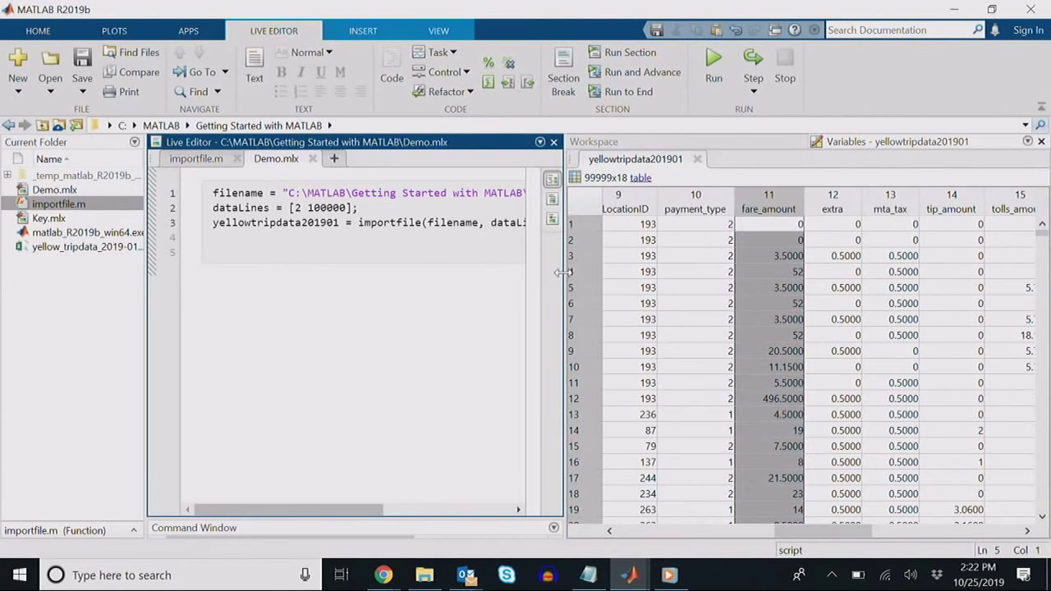
Step: Type tip_percentage on line 5 and insert a section break above it
{"action": "left_click_drag", "start_coordinate": [564, 279], "coordinate": [588, 278]}
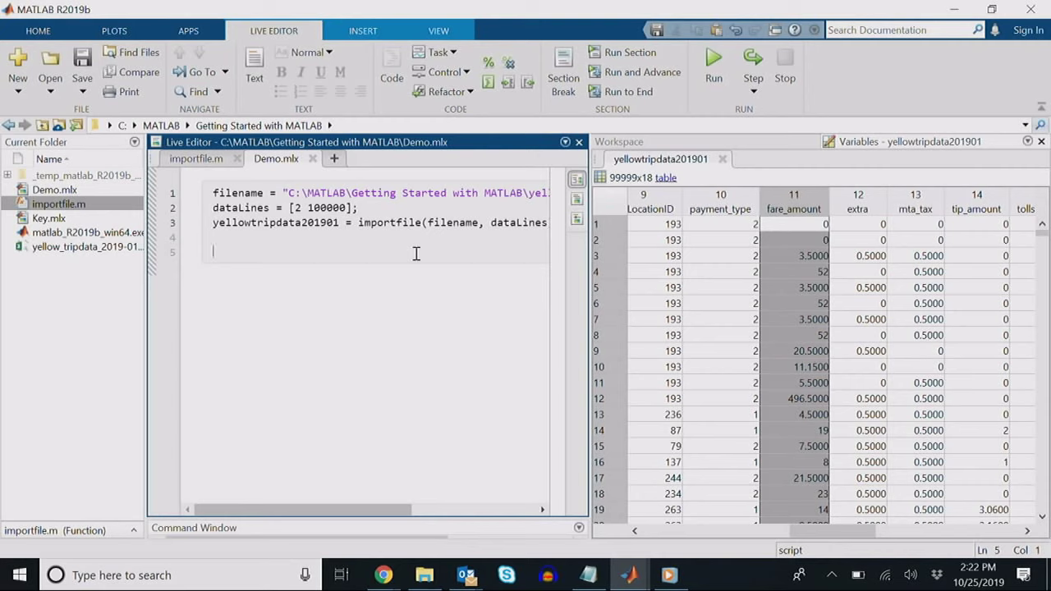
{"action": "type", "text": "tip_percentage"}
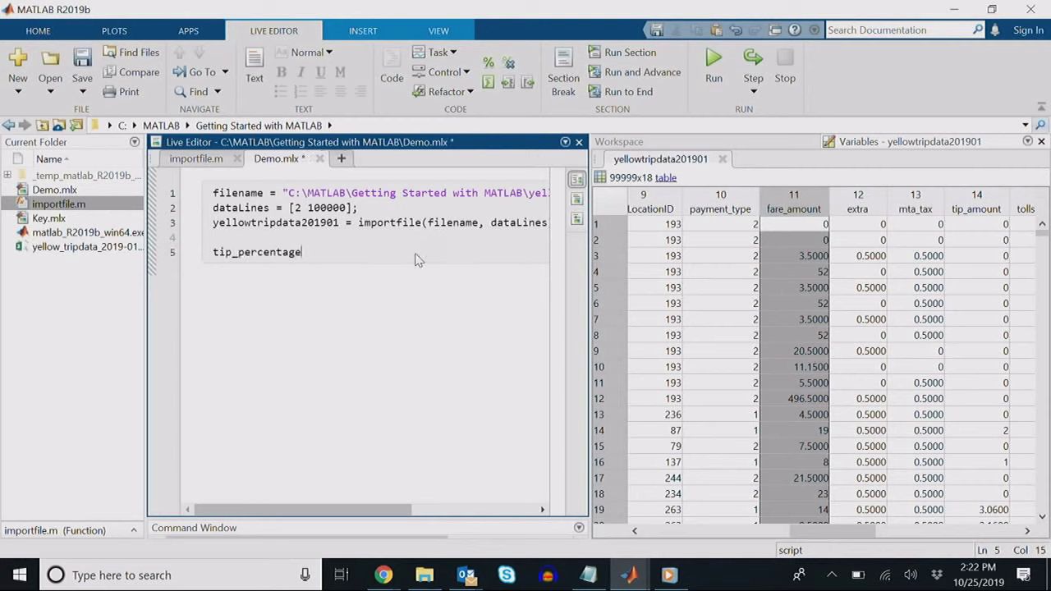
{"action": "key", "text": "Up"}
{"action": "left_click", "coordinate": [177, 35]}
{"action": "left_click", "coordinate": [273, 30]}
{"action": "left_click", "coordinate": [563, 70]}
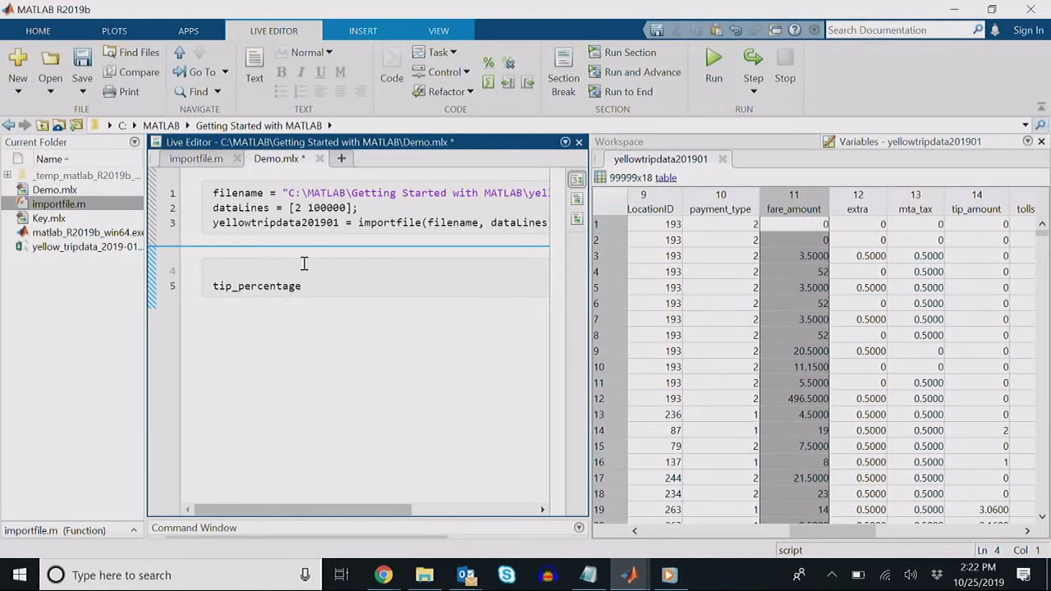
Step: Complete the line as tip_percentage = yellowtripdata201901.tip_amount ./ yellowtripdata201901.fare_amount; and run the section
{"action": "key", "text": "Down"}
{"action": "key", "text": "End"}
{"action": "type", "text": "= ye"}
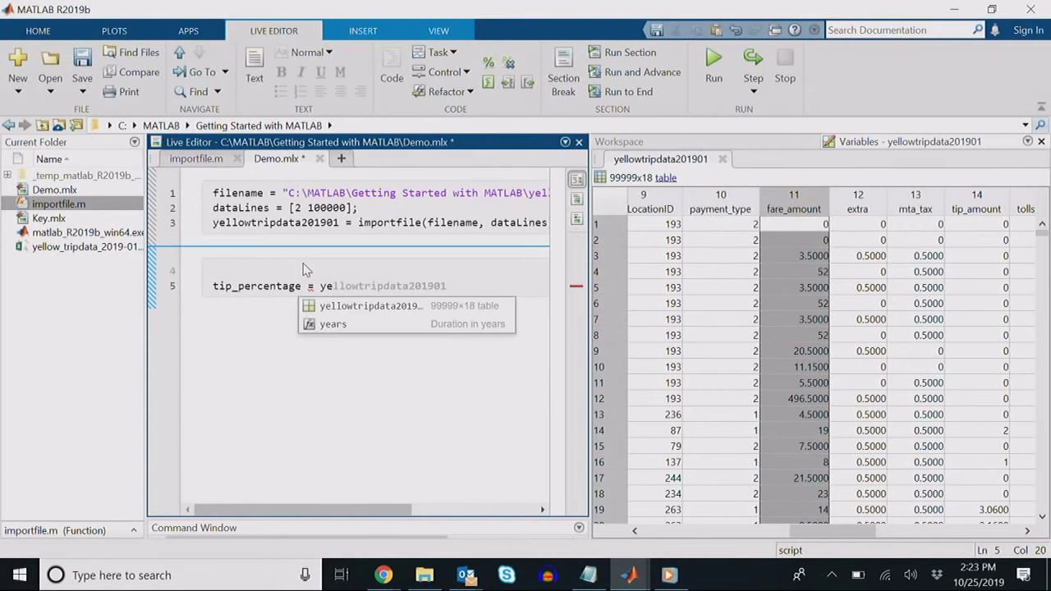
{"action": "key", "text": "Tab"}
{"action": "type", "text": "."}
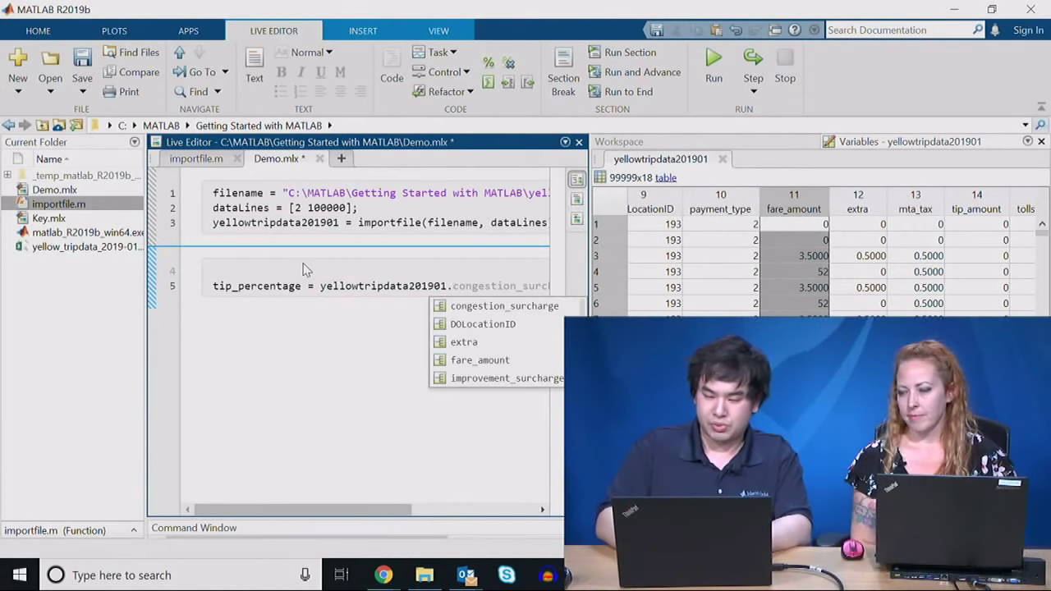
{"action": "type", "text": "tip"}
{"action": "key", "text": "Tab"}
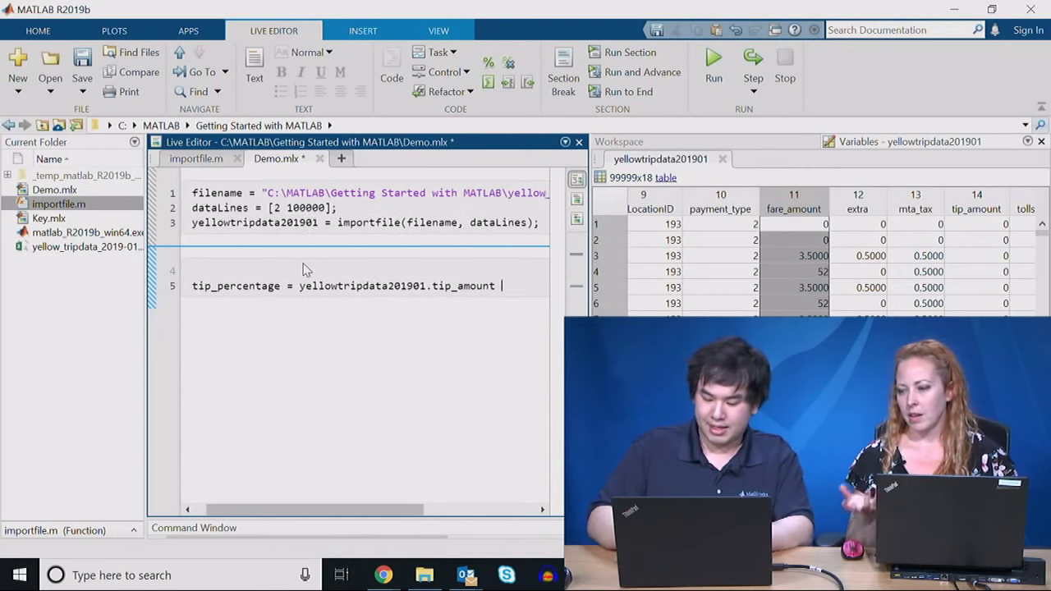
{"action": "type", "text": "./ "}
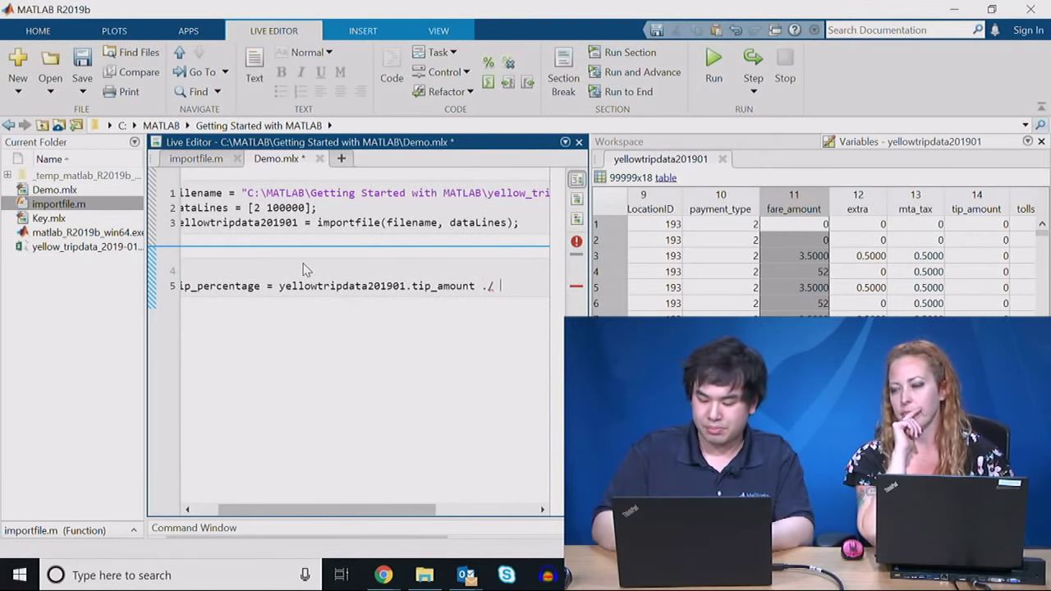
{"action": "type", "text": "ye"}
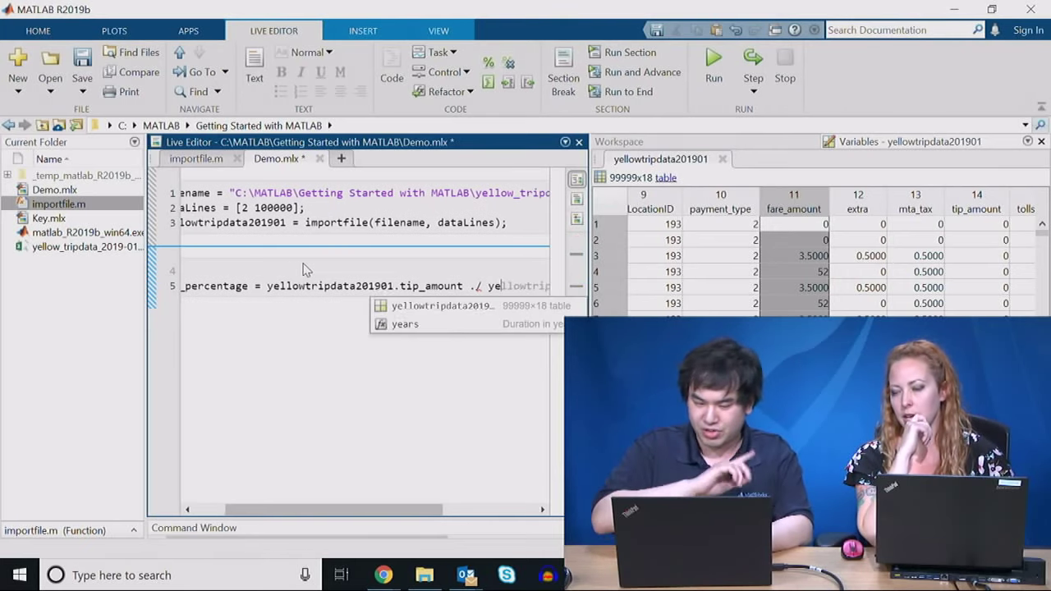
{"action": "type", "text": "llowtripdata201901"}
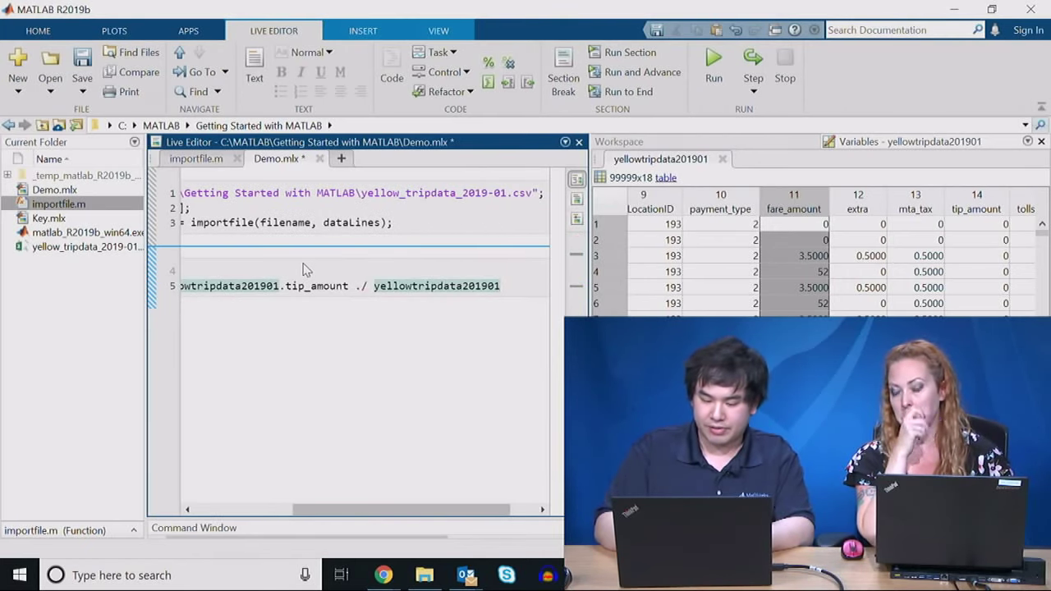
{"action": "type", "text": ".fare_amount"}
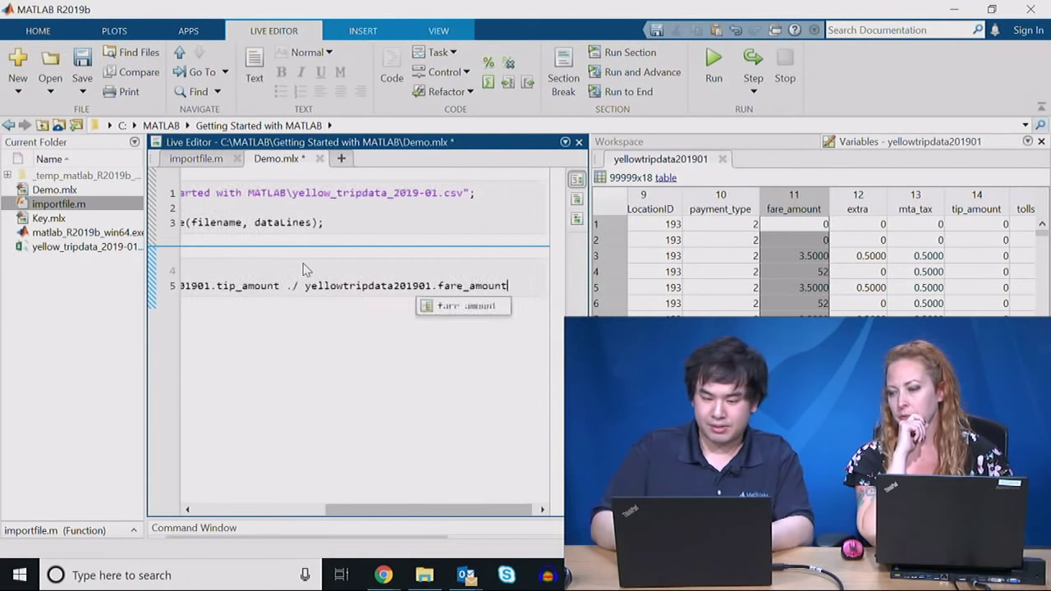
{"action": "type", "text": ";"}
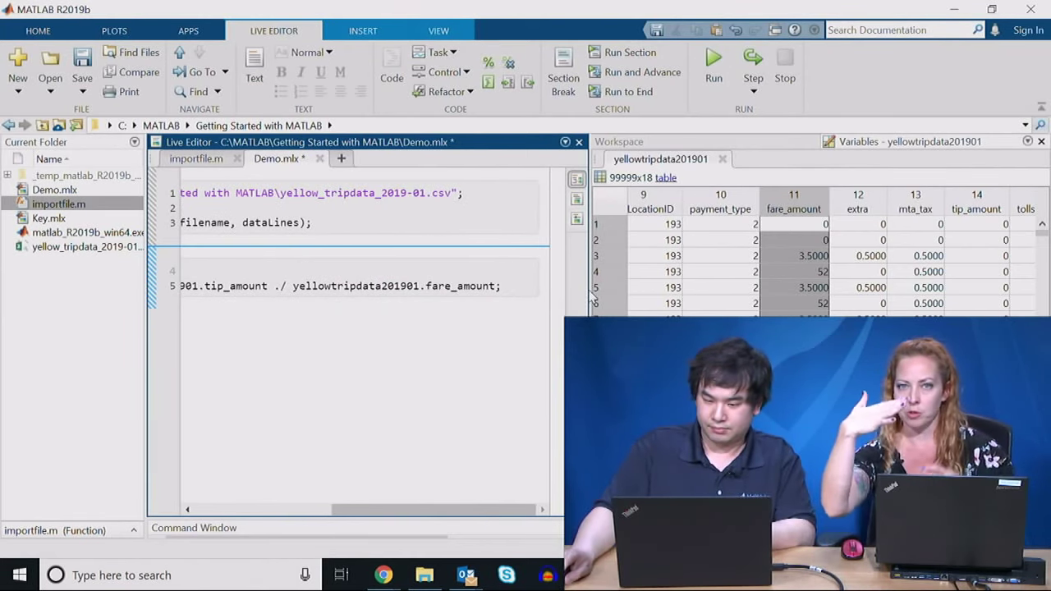
{"action": "left_click_drag", "start_coordinate": [592, 290], "coordinate": [912, 291]}
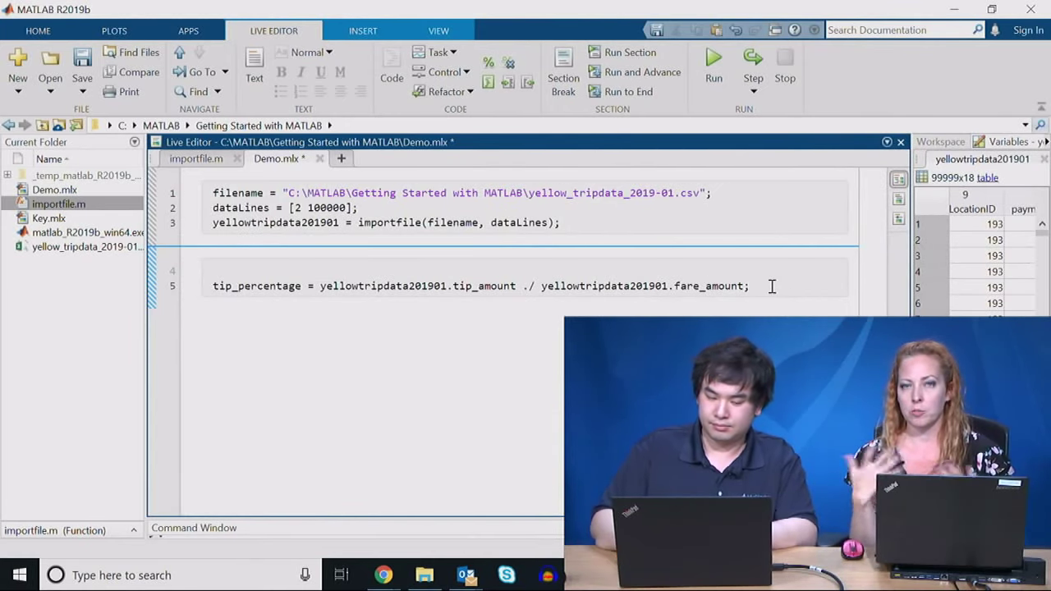
{"action": "key", "text": "ctrl+Return"}
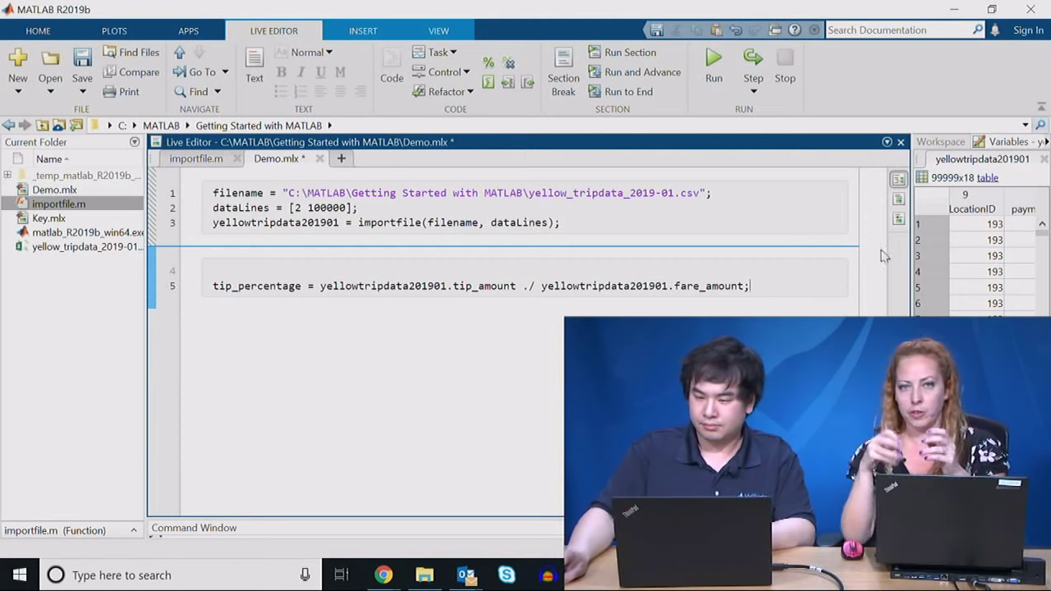
Step: Widen the Workspace and its Name column so tip_percentage's full name shows
{"action": "left_click", "coordinate": [941, 142]}
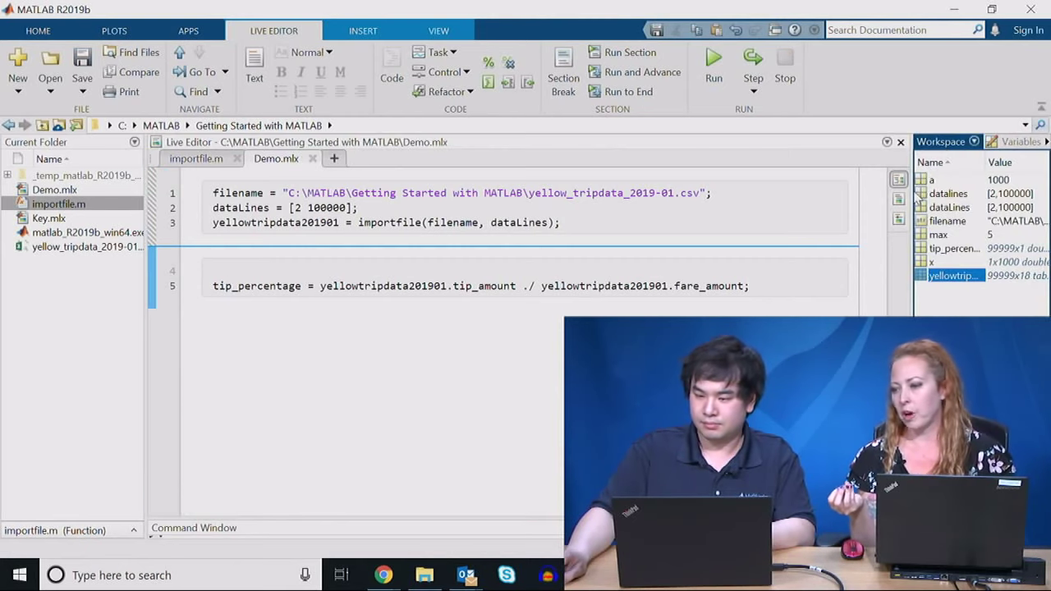
{"action": "left_click_drag", "start_coordinate": [910, 192], "coordinate": [612, 214]}
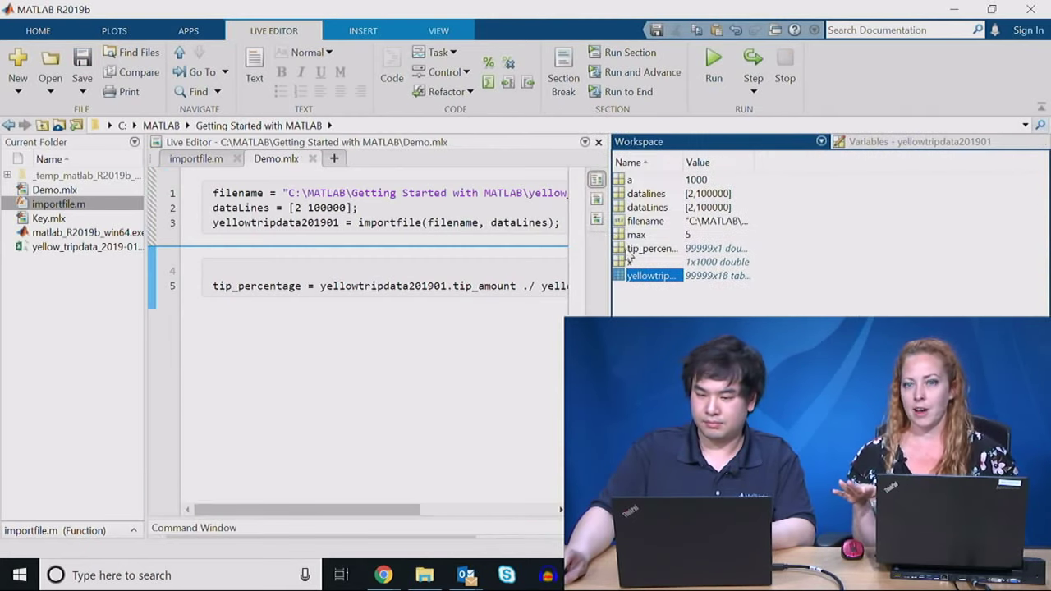
{"action": "left_click", "coordinate": [657, 253]}
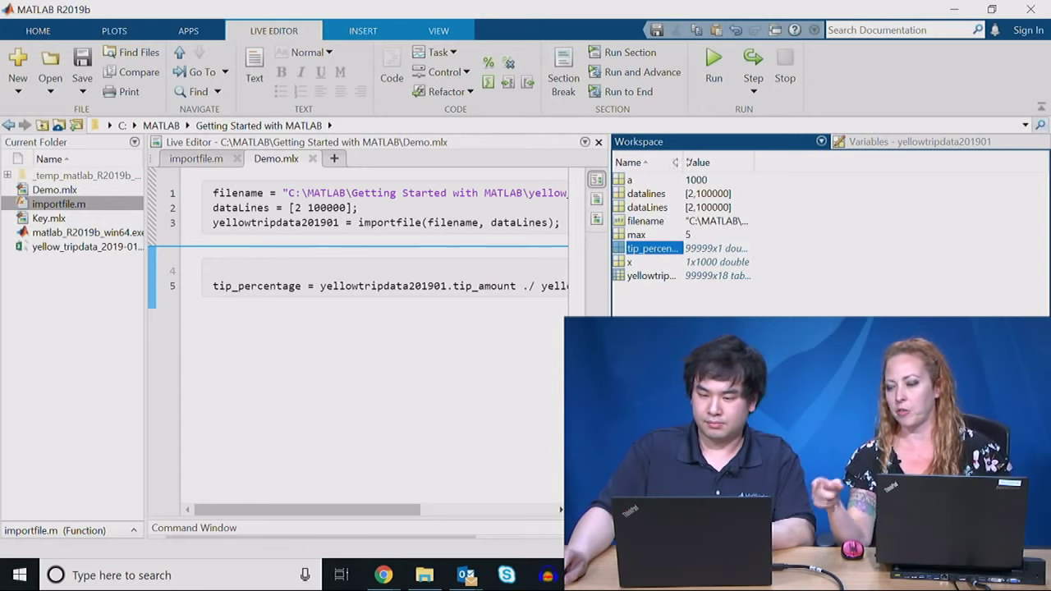
{"action": "left_click_drag", "start_coordinate": [684, 161], "coordinate": [765, 162]}
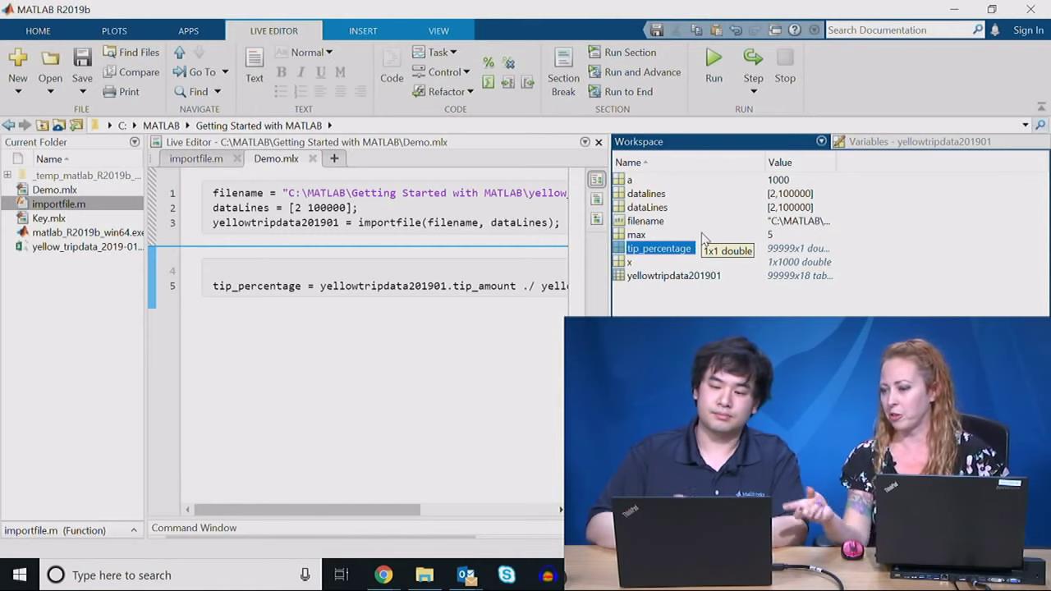
Step: Check the plot options for tip_percentage and enlarge the Command Window to show past commands
{"action": "left_click", "coordinate": [132, 35]}
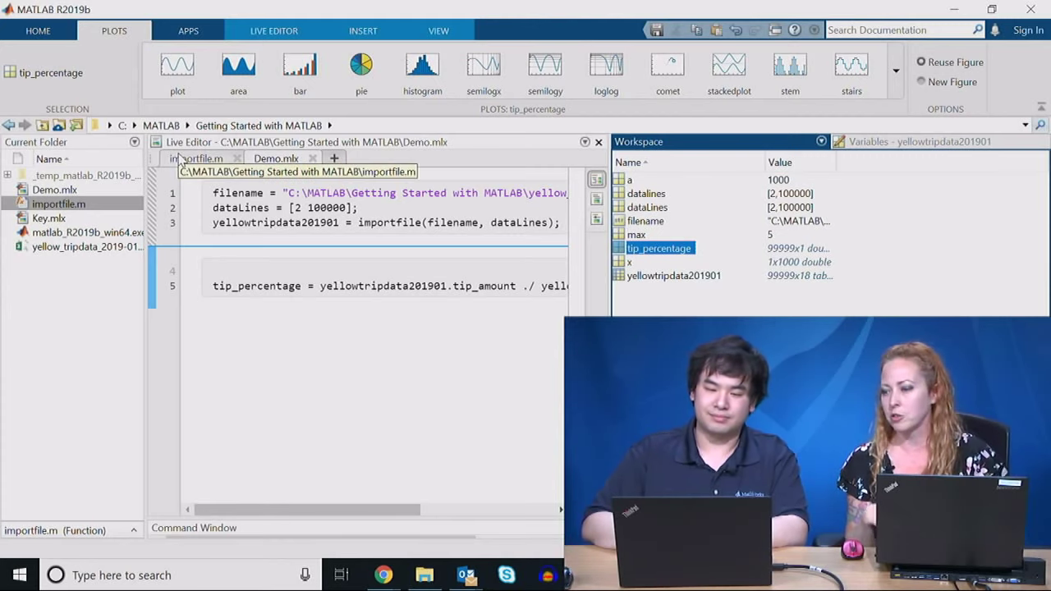
{"action": "left_click_drag", "start_coordinate": [359, 518], "coordinate": [391, 426]}
{"action": "left_click", "coordinate": [355, 516]}
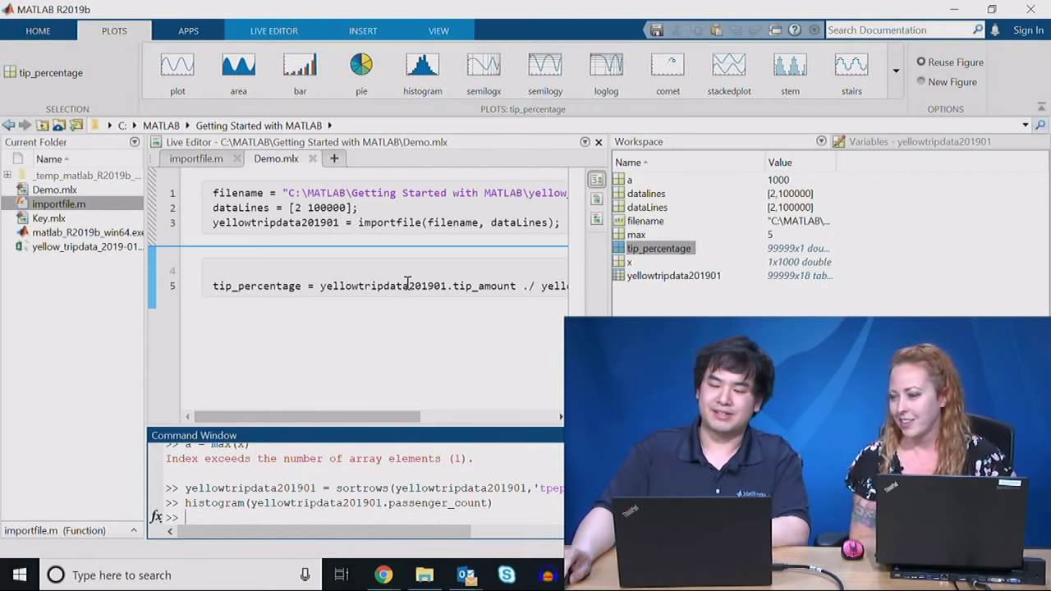
Step: Select tip_percentage in the Workspace and widen the editor to show all of line 5
{"action": "left_click", "coordinate": [648, 249]}
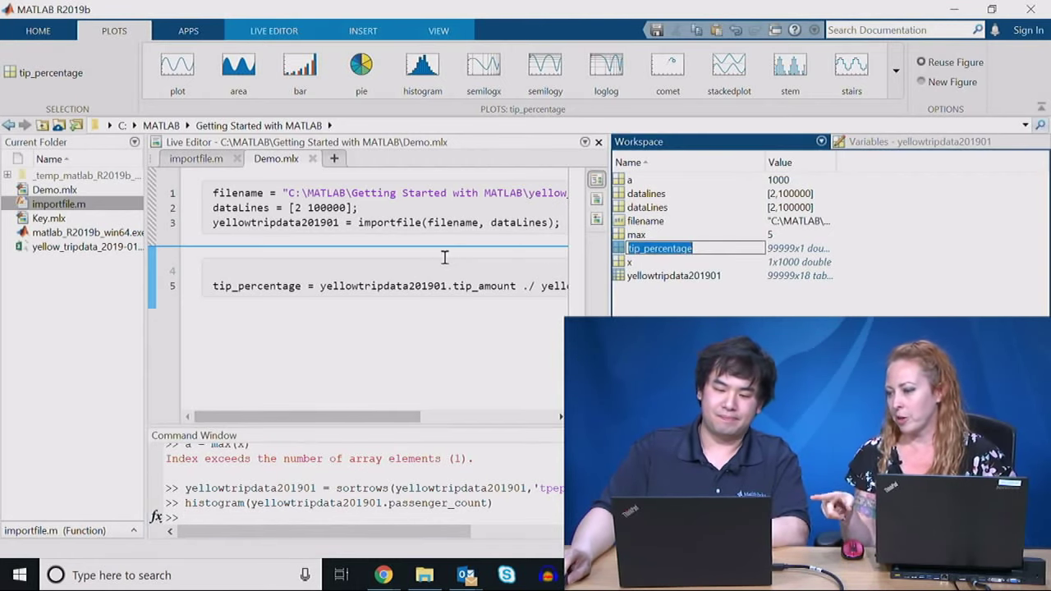
{"action": "left_click", "coordinate": [634, 264]}
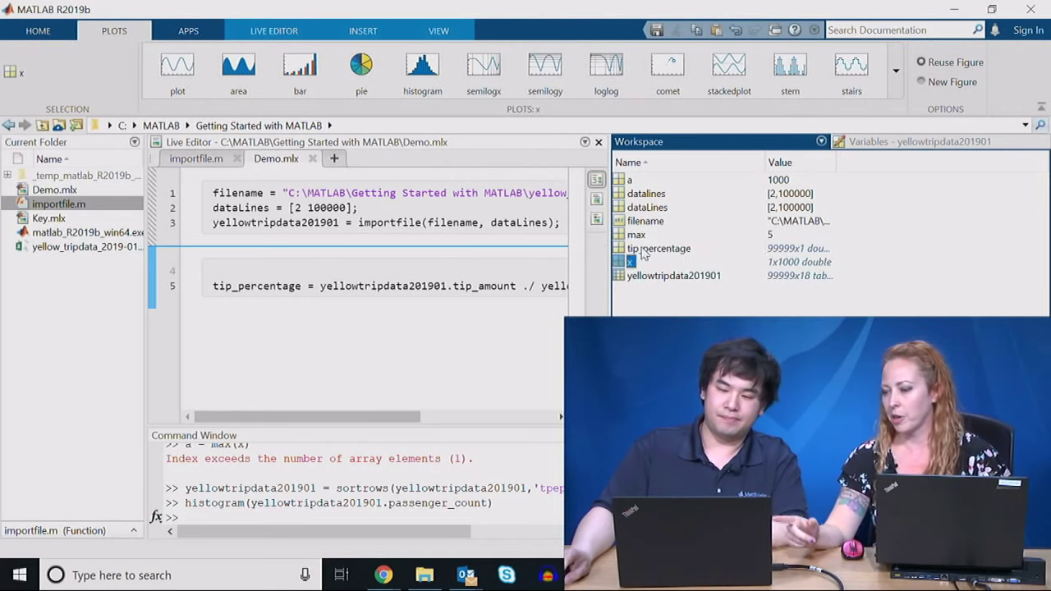
{"action": "left_click", "coordinate": [645, 250]}
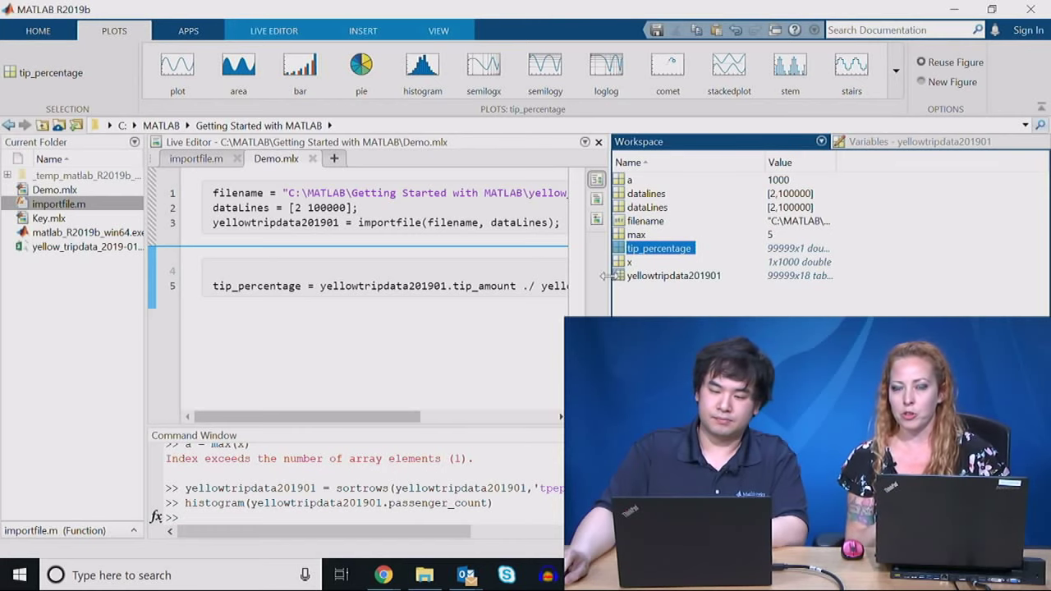
{"action": "left_click_drag", "start_coordinate": [606, 276], "coordinate": [907, 276]}
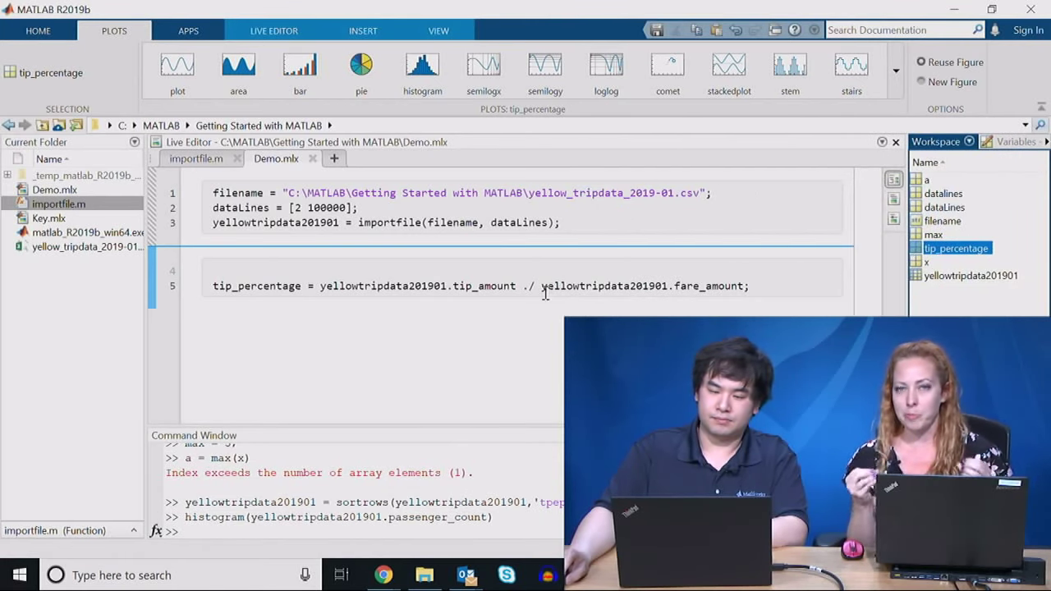
Step: Highlight the ./ operator on line 5 and widen the Workspace to show tip_percentage's 99999x1 double value
{"action": "left_click_drag", "start_coordinate": [535, 285], "coordinate": [523, 285]}
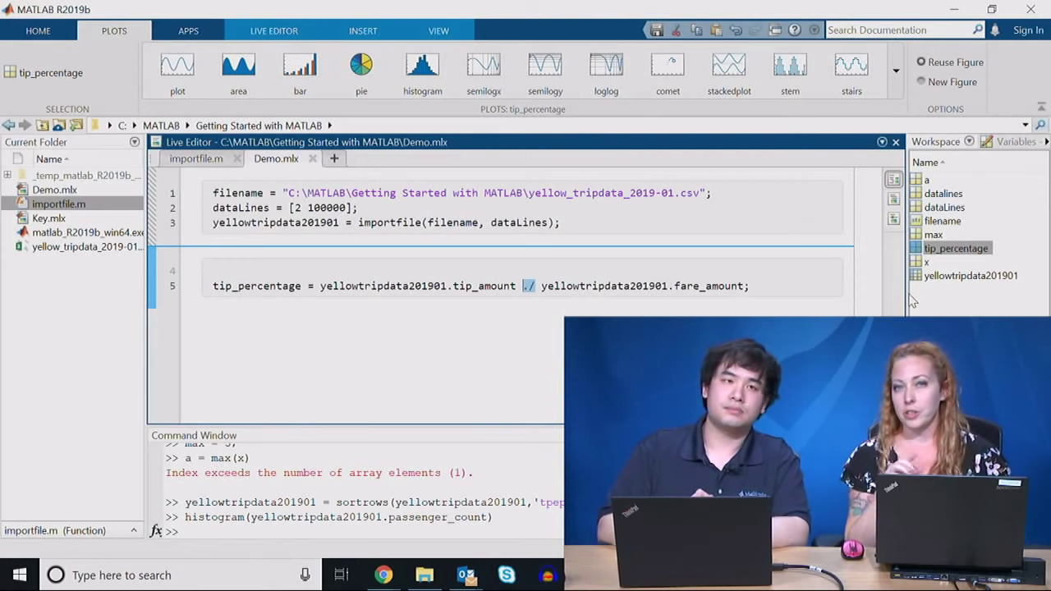
{"action": "left_click", "coordinate": [933, 238]}
{"action": "left_click", "coordinate": [935, 250]}
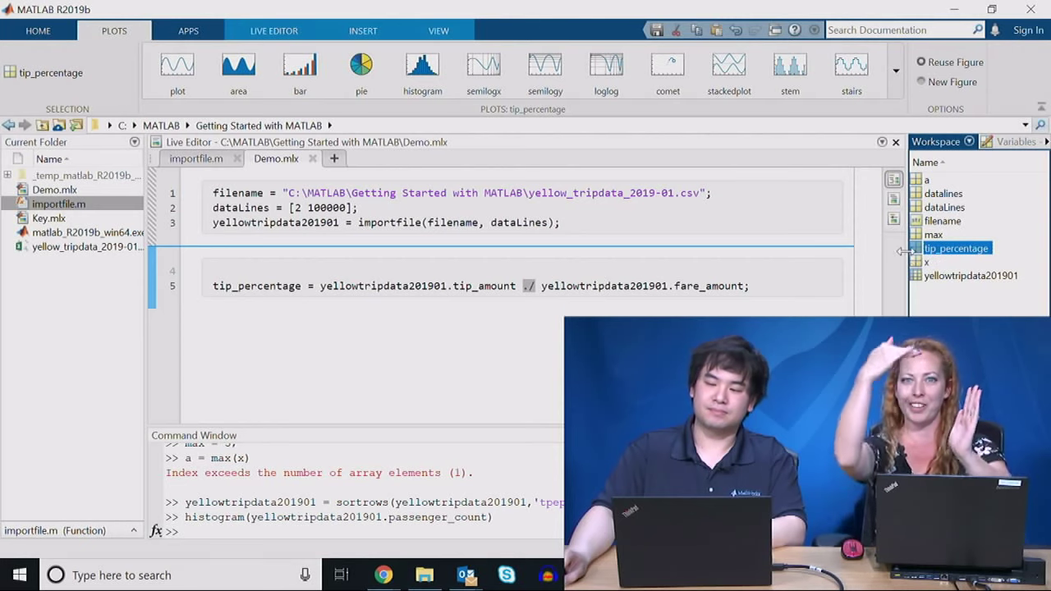
{"action": "left_click_drag", "start_coordinate": [908, 251], "coordinate": [810, 251]}
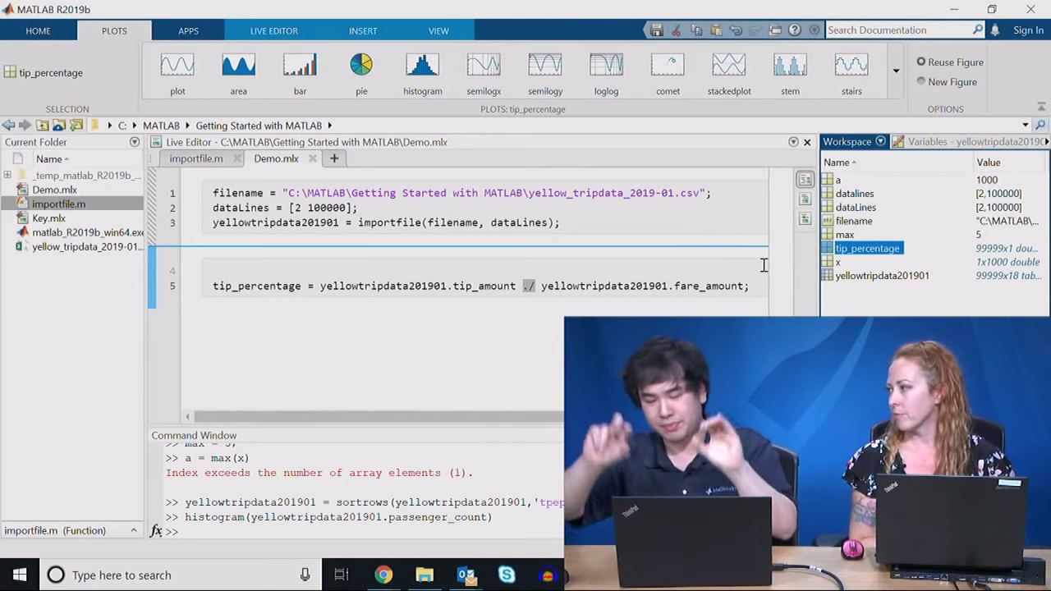
{"action": "scroll", "coordinate": [459, 247], "scroll_direction": "right", "scroll_amount": 1}
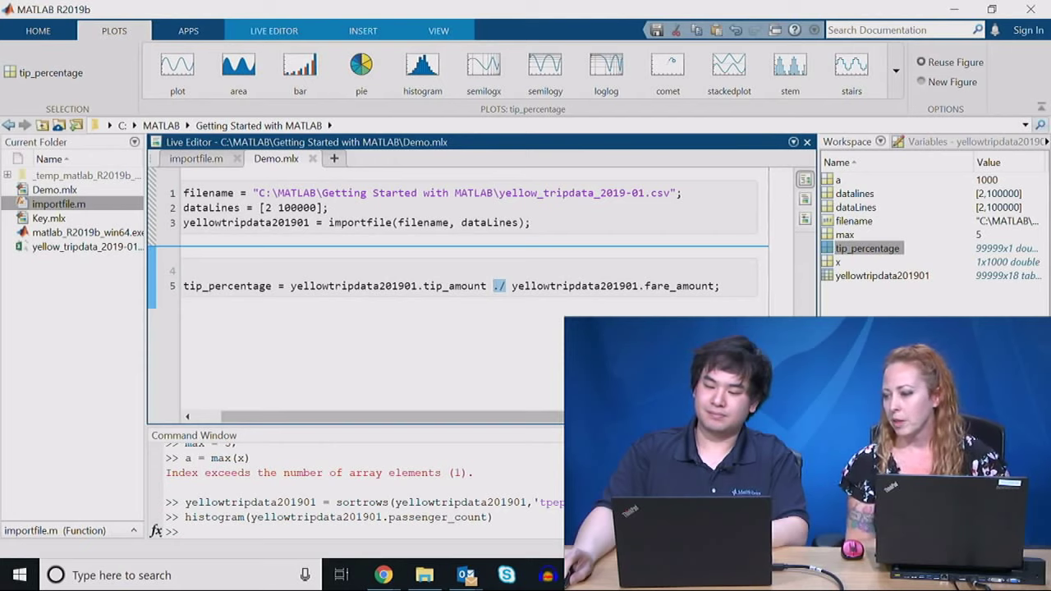
Step: Plot tip_percentage from the Workspace as a histogram and enlarge the Figure 1 window
{"action": "left_click", "coordinate": [867, 248]}
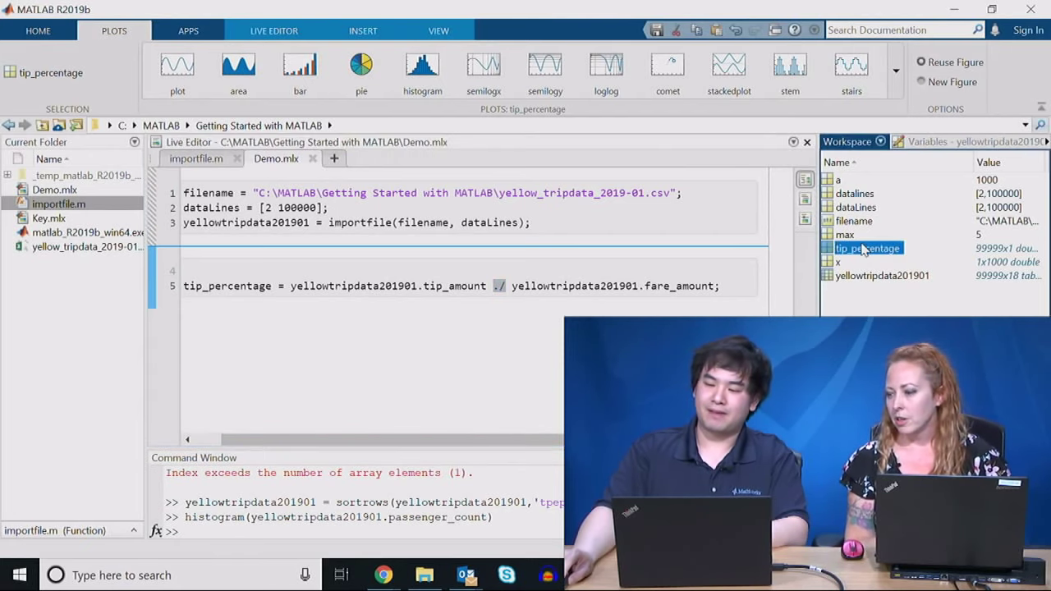
{"action": "left_click", "coordinate": [841, 235]}
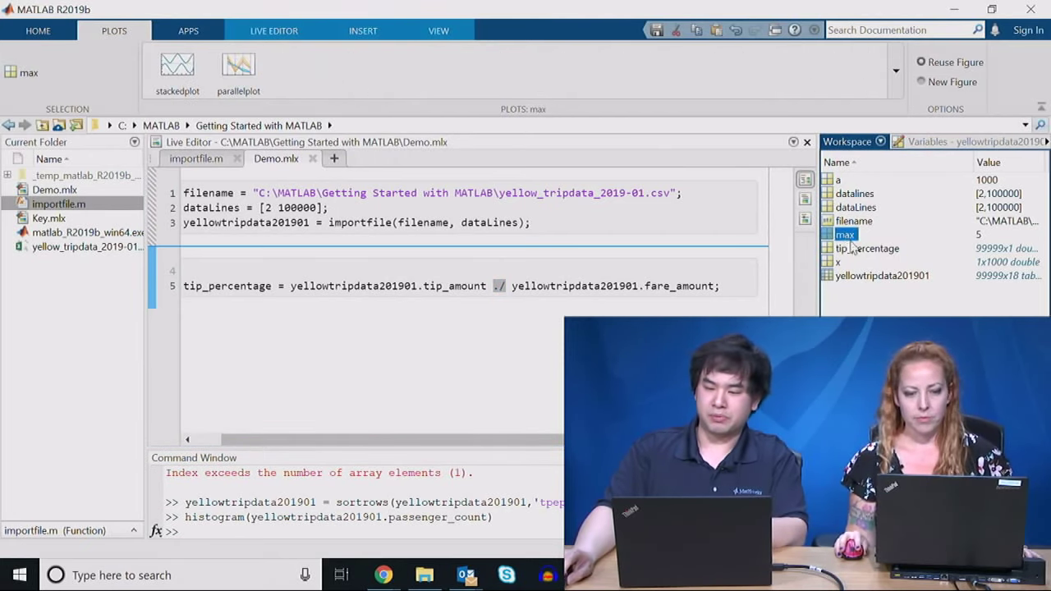
{"action": "left_click", "coordinate": [854, 249]}
{"action": "left_click", "coordinate": [422, 67]}
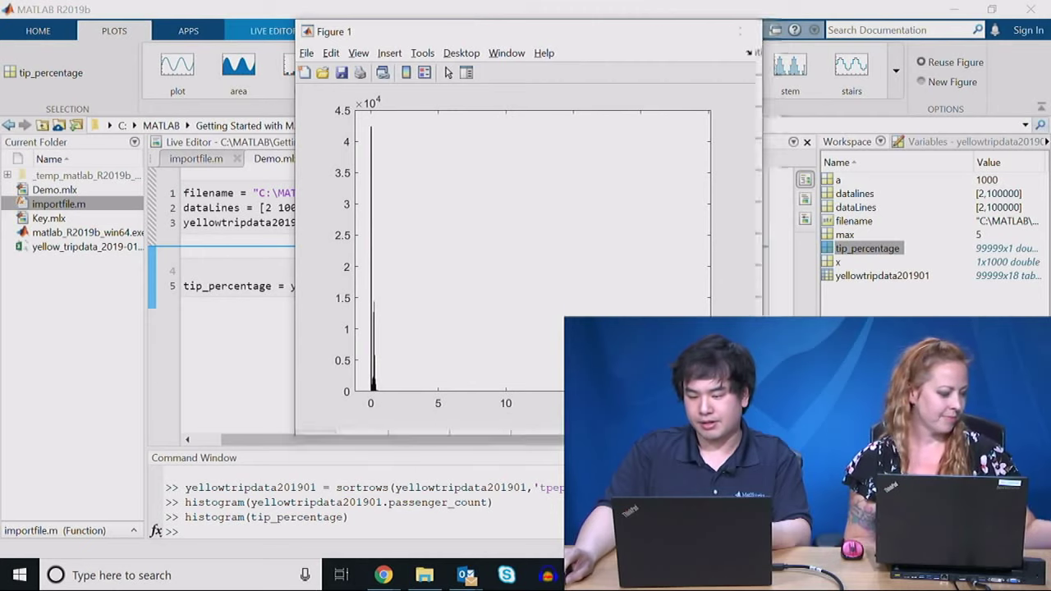
{"action": "left_click_drag", "start_coordinate": [753, 428], "coordinate": [950, 511]}
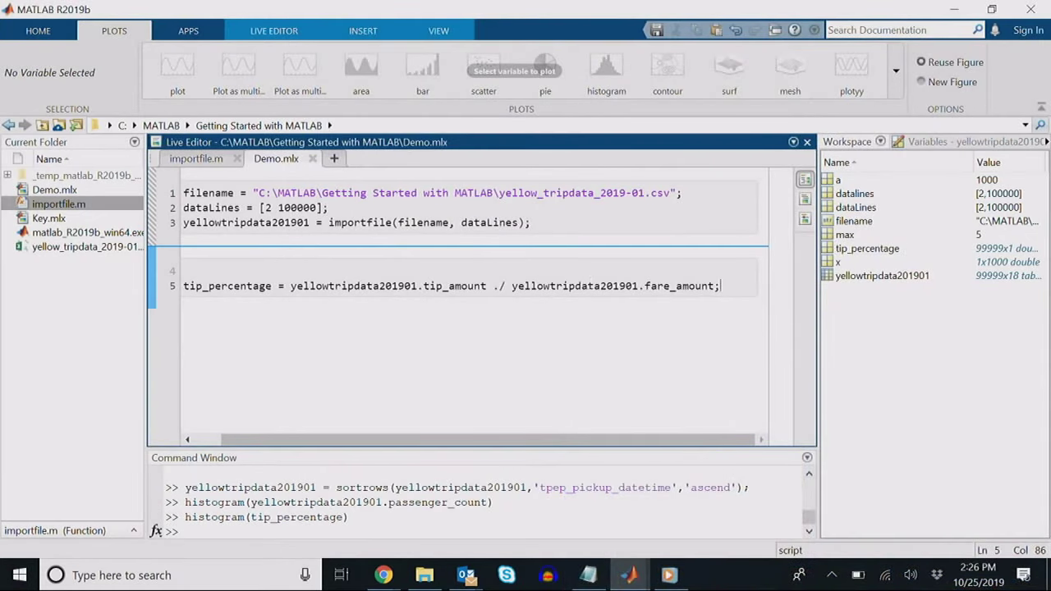
Step: Append * 100 to line 5, replot the tip_percentage histogram, close it, and select its command
{"action": "type", "text": "* 100"}
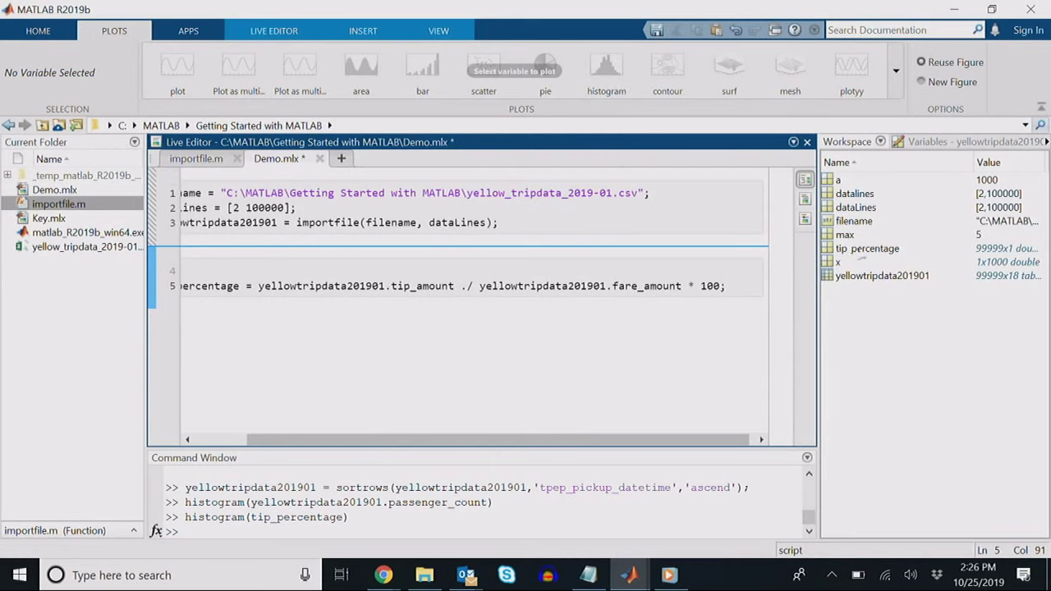
{"action": "left_click", "coordinate": [862, 249]}
{"action": "left_click", "coordinate": [423, 67]}
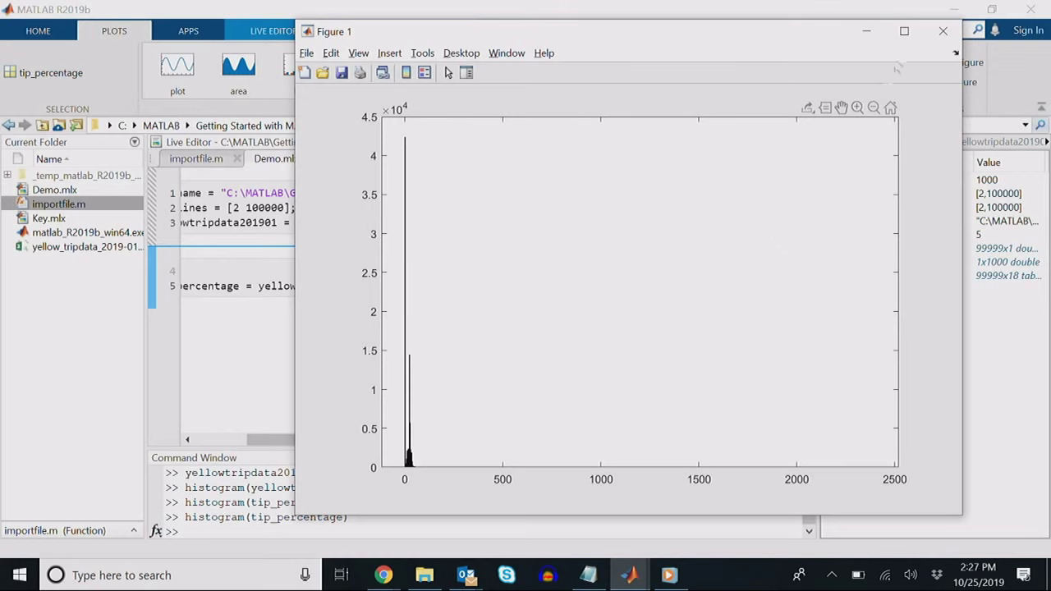
{"action": "left_click", "coordinate": [943, 31]}
{"action": "left_click_drag", "start_coordinate": [376, 517], "coordinate": [183, 517]}
{"action": "key", "text": "ctrl+c"}
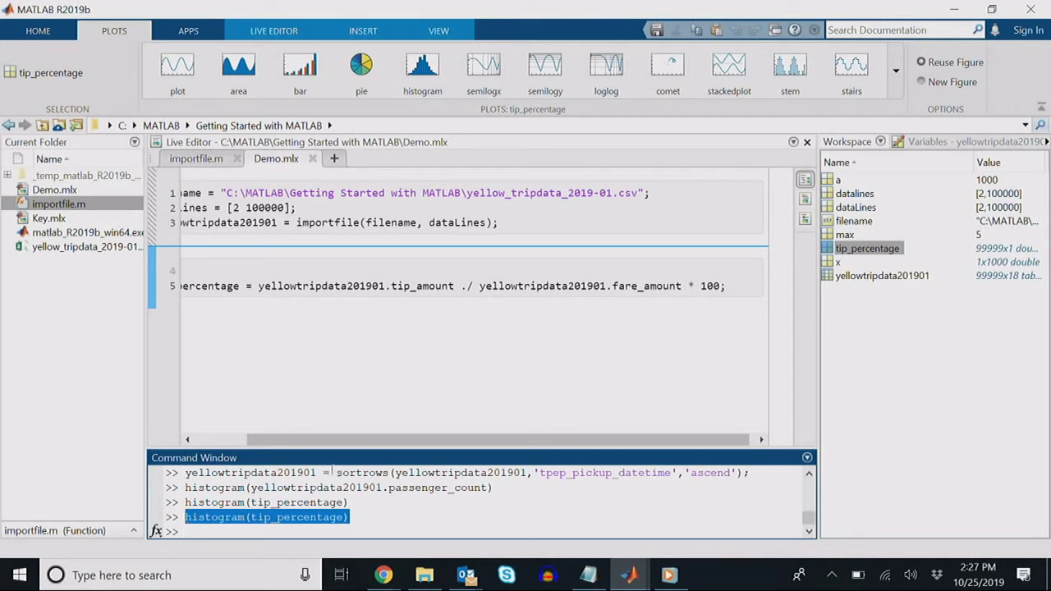
Step: Paste histogram(tip_percentage) onto a new line 6 of Demo.mlx and run the section inline
{"action": "left_click", "coordinate": [399, 297]}
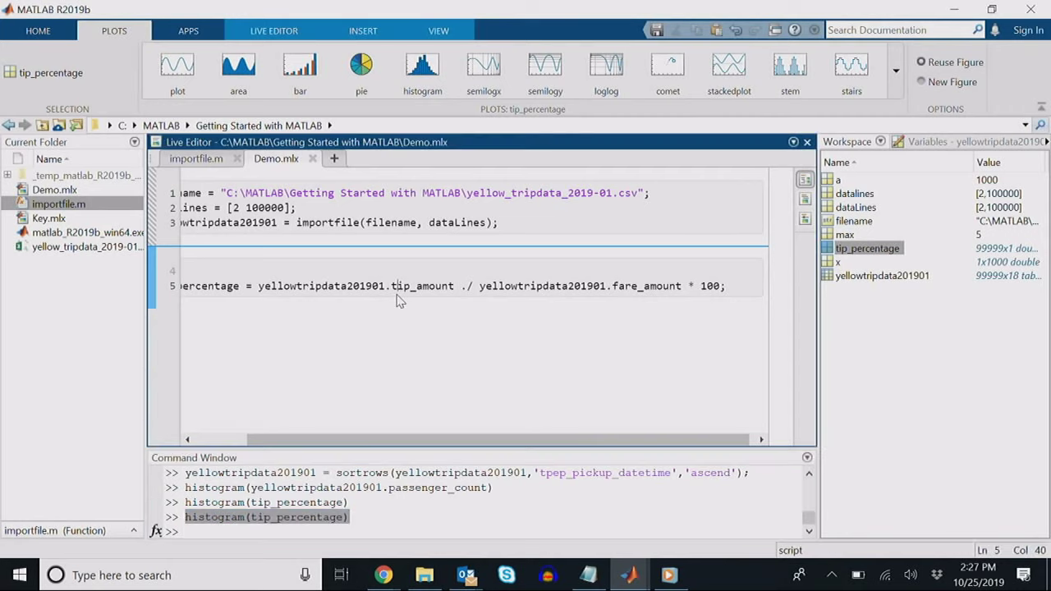
{"action": "key", "text": "Return"}
{"action": "key", "text": "ctrl+v"}
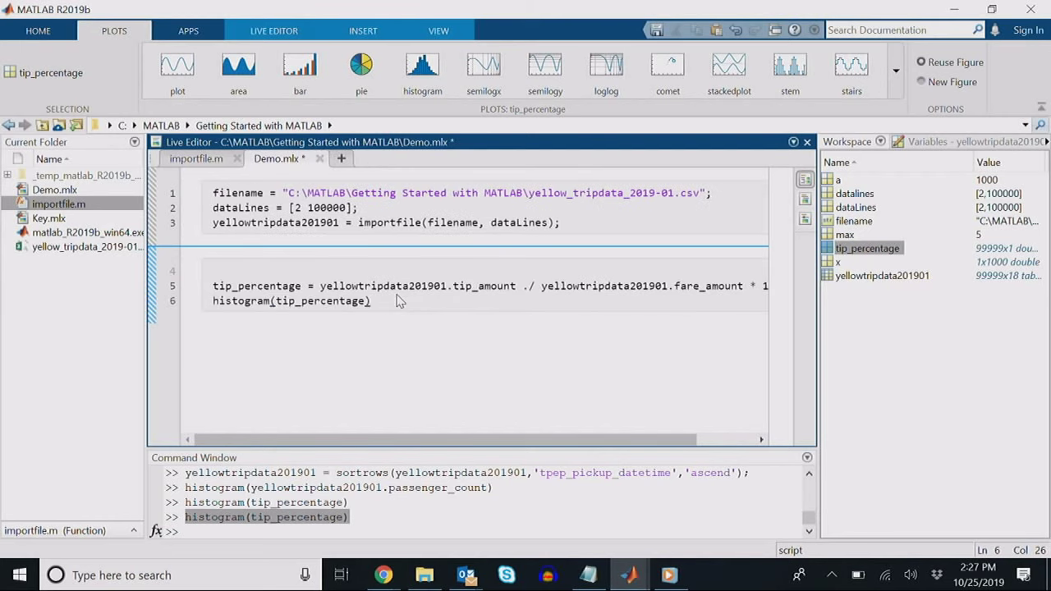
{"action": "key", "text": "ctrl+Return"}
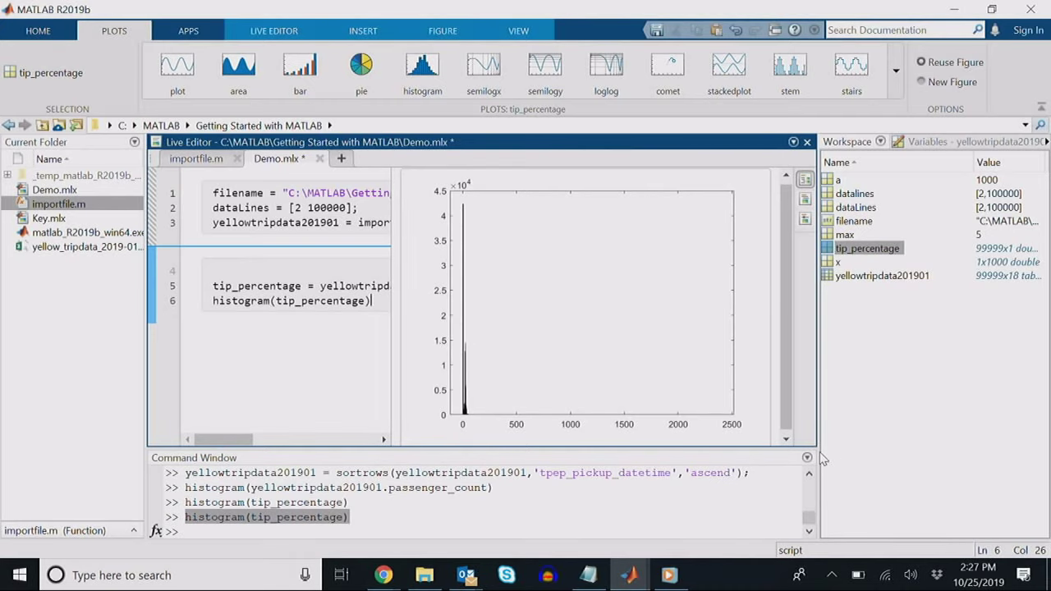
Step: Widen the editor, collapse the Command Window, and zoom the inline histogram toward low tip percentages
{"action": "left_click_drag", "start_coordinate": [819, 329], "coordinate": [997, 329]}
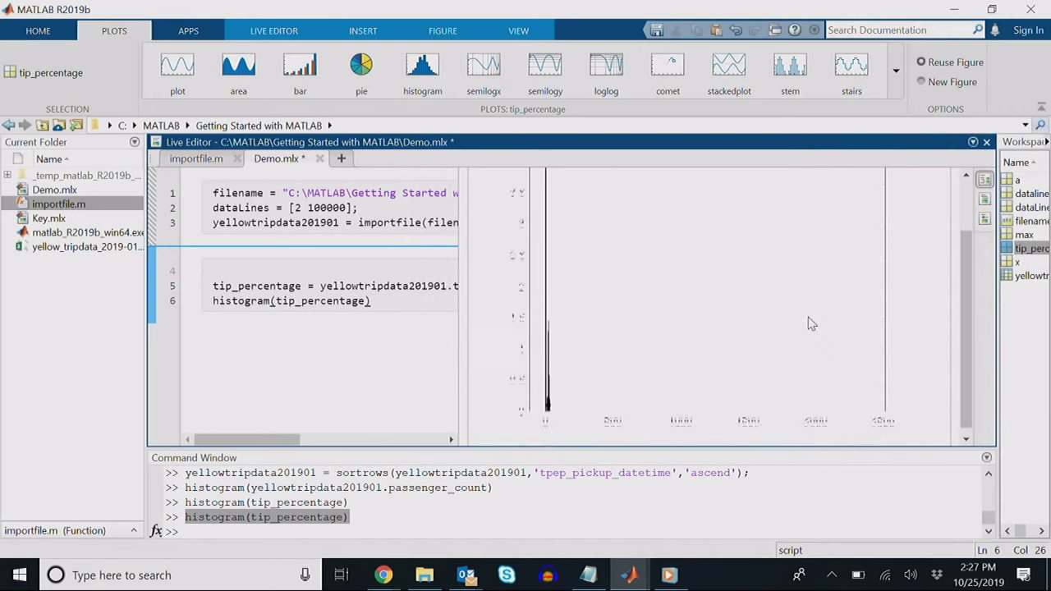
{"action": "left_click_drag", "start_coordinate": [795, 450], "coordinate": [791, 557]}
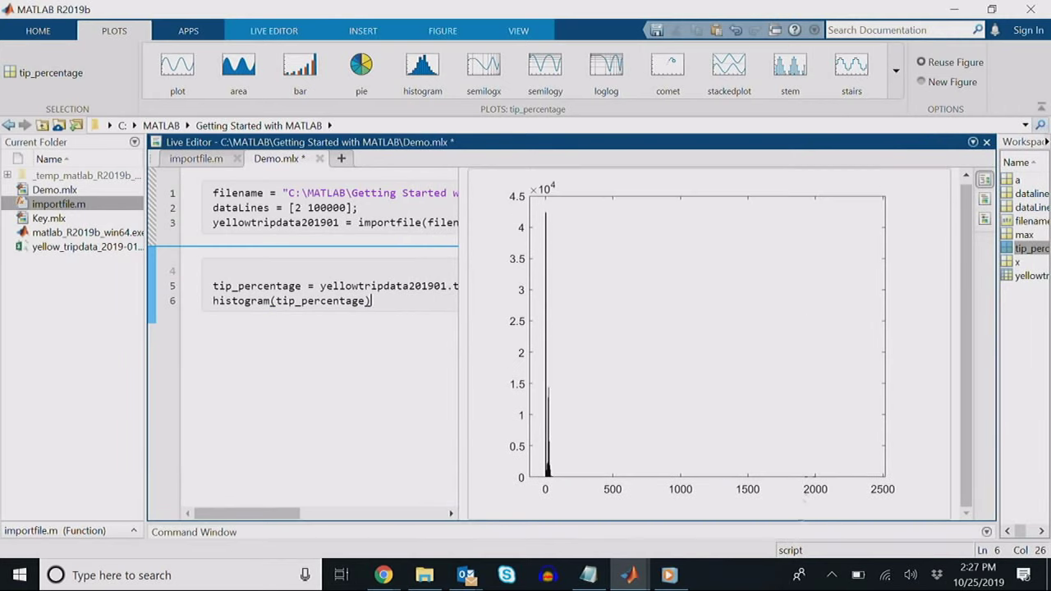
{"action": "left_click", "coordinate": [831, 278]}
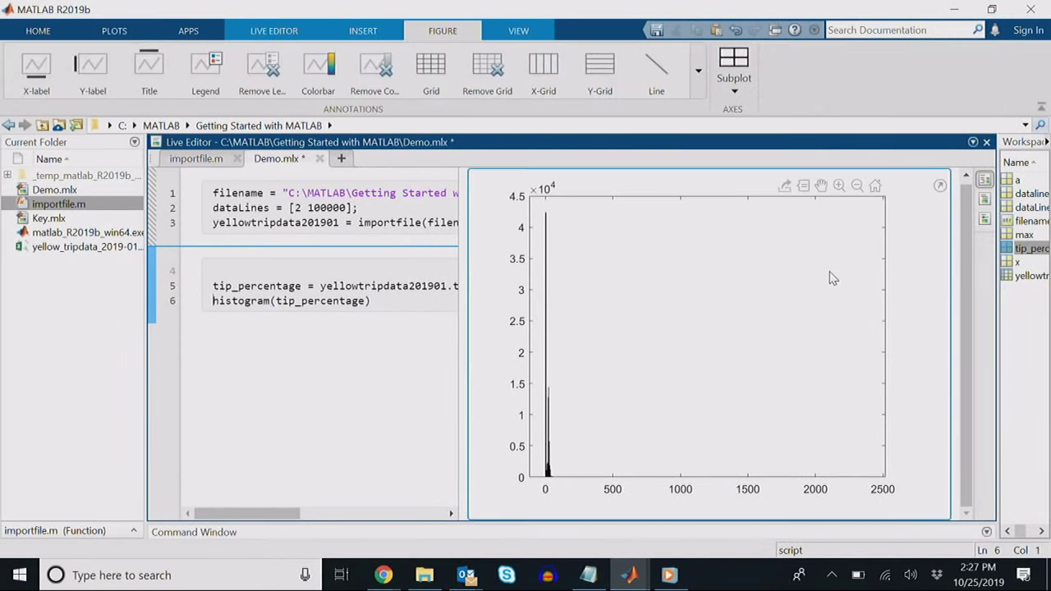
{"action": "left_click", "coordinate": [840, 185]}
{"action": "left_click_drag", "start_coordinate": [565, 385], "coordinate": [542, 504]}
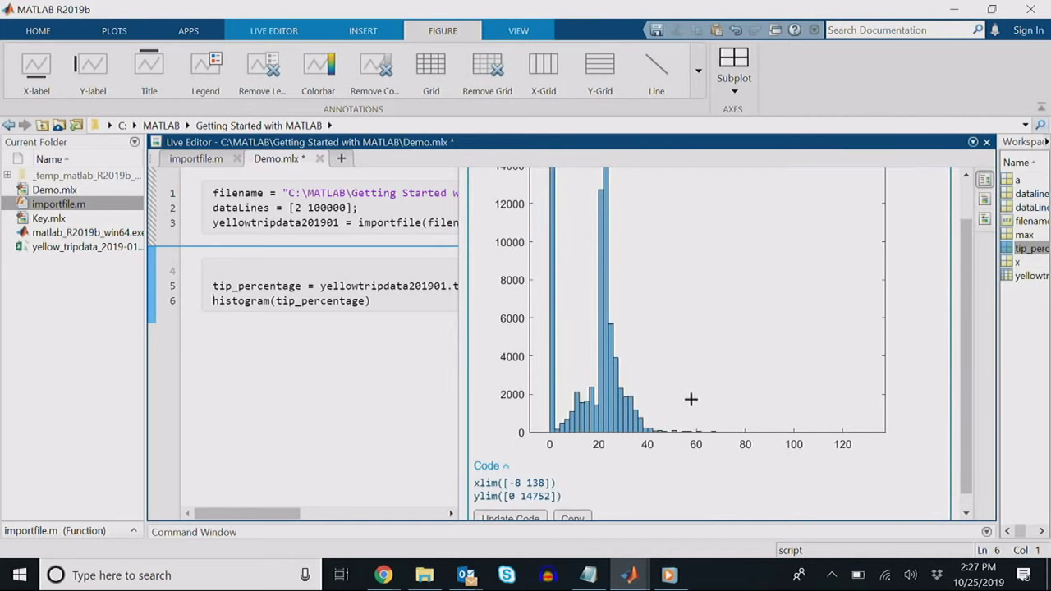
{"action": "scroll", "coordinate": [693, 397], "scroll_direction": "up", "scroll_amount": 1}
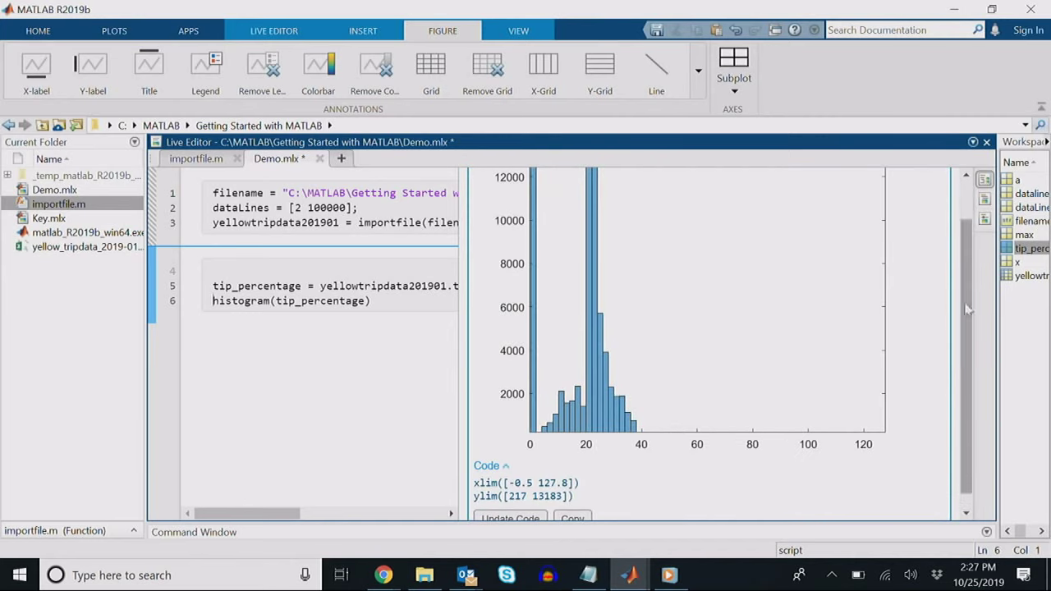
{"action": "scroll", "coordinate": [944, 318], "scroll_direction": "up", "scroll_amount": 1}
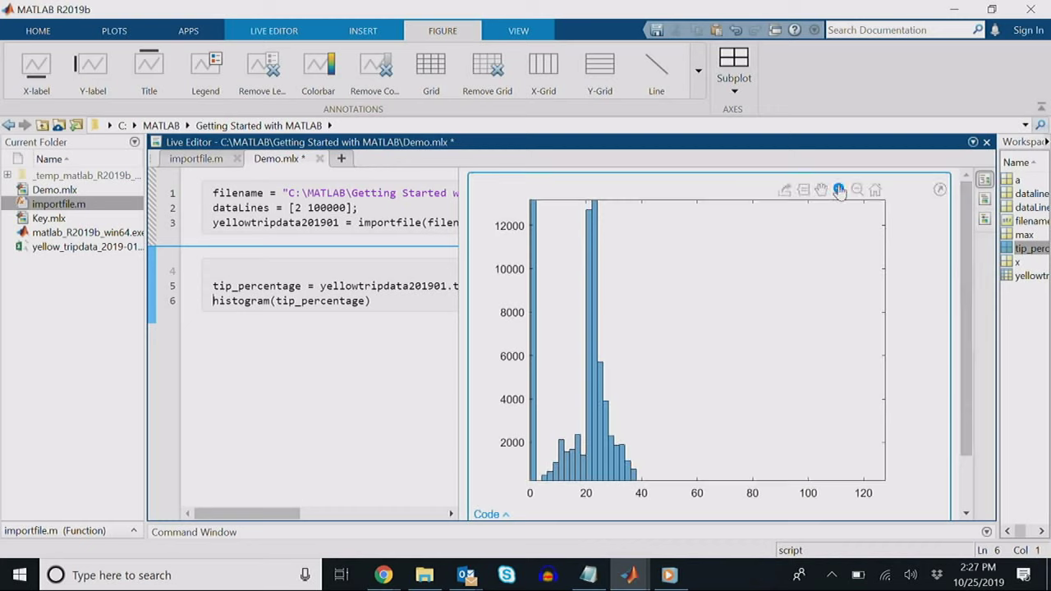
Step: Box-zoom the inline histogram to the 5–40% range, producing xlim([2.7 44.3]) and ylim([0 16950])
{"action": "left_click", "coordinate": [839, 190]}
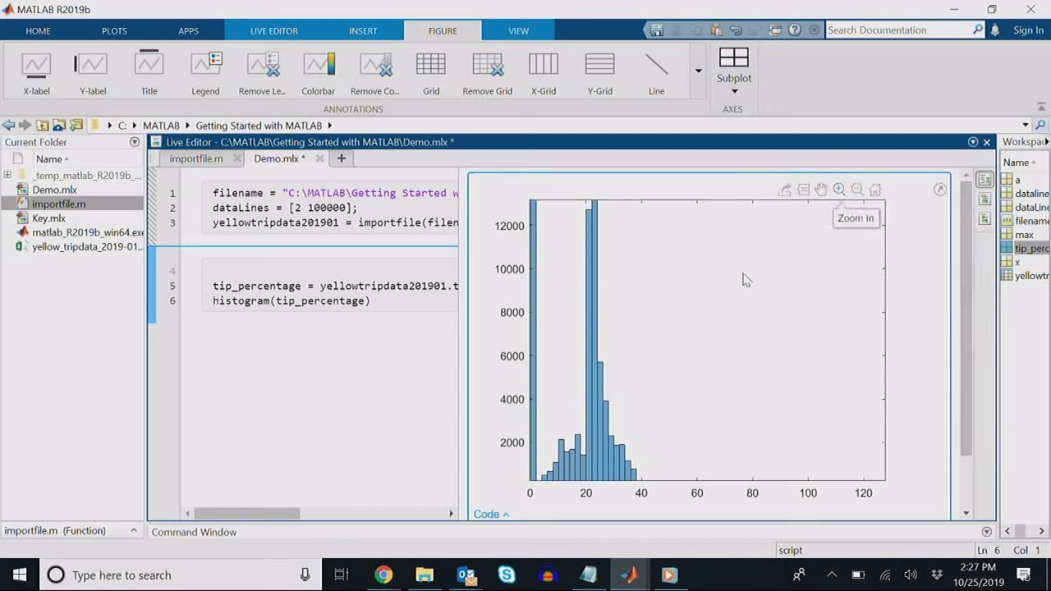
{"action": "left_click", "coordinate": [839, 190]}
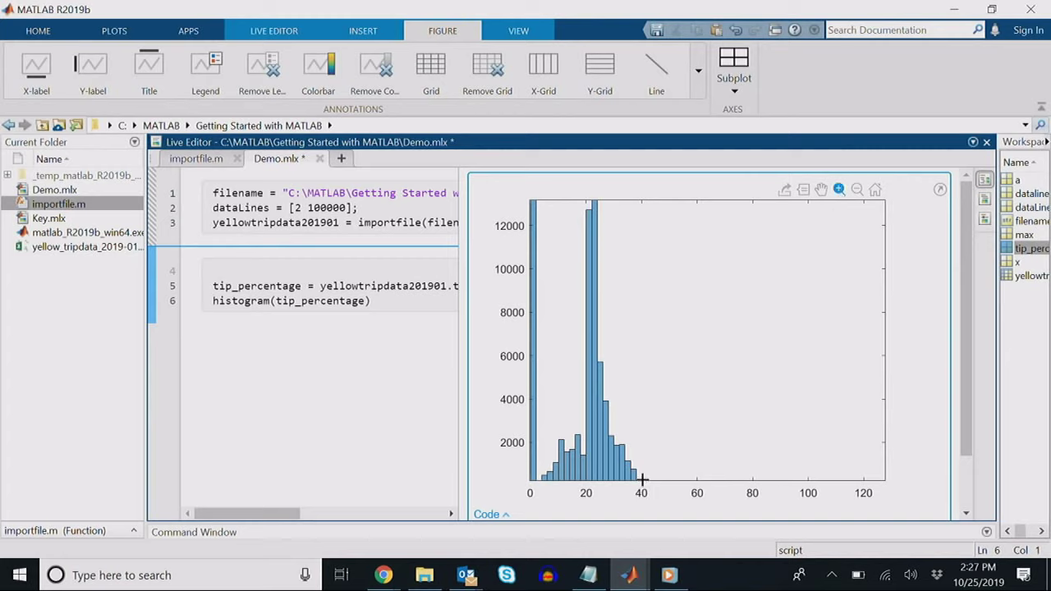
{"action": "left_click_drag", "start_coordinate": [641, 481], "coordinate": [547, 172]}
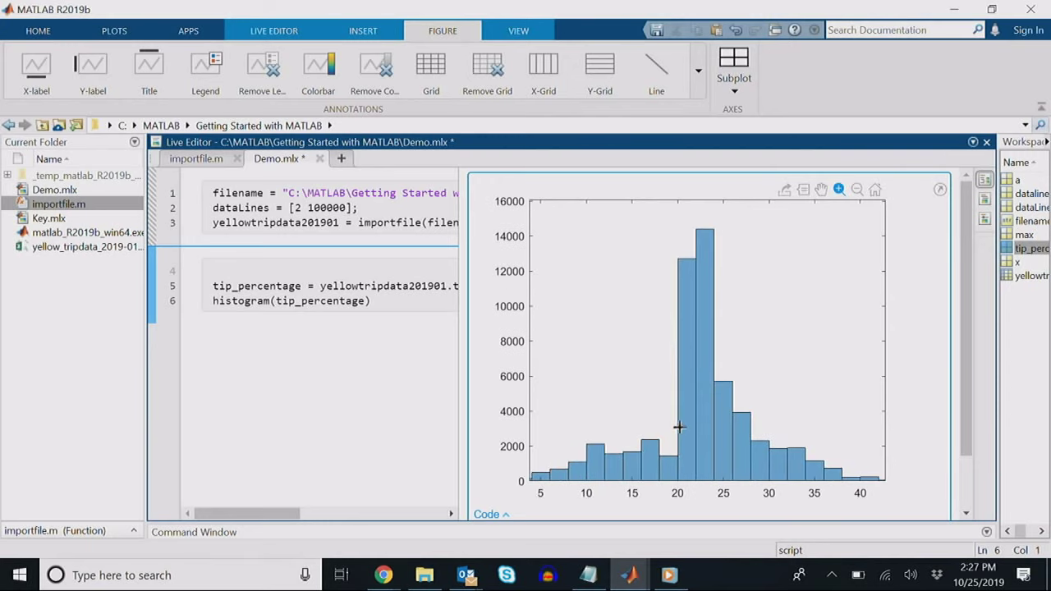
{"action": "scroll", "coordinate": [675, 429], "scroll_direction": "down", "scroll_amount": 1}
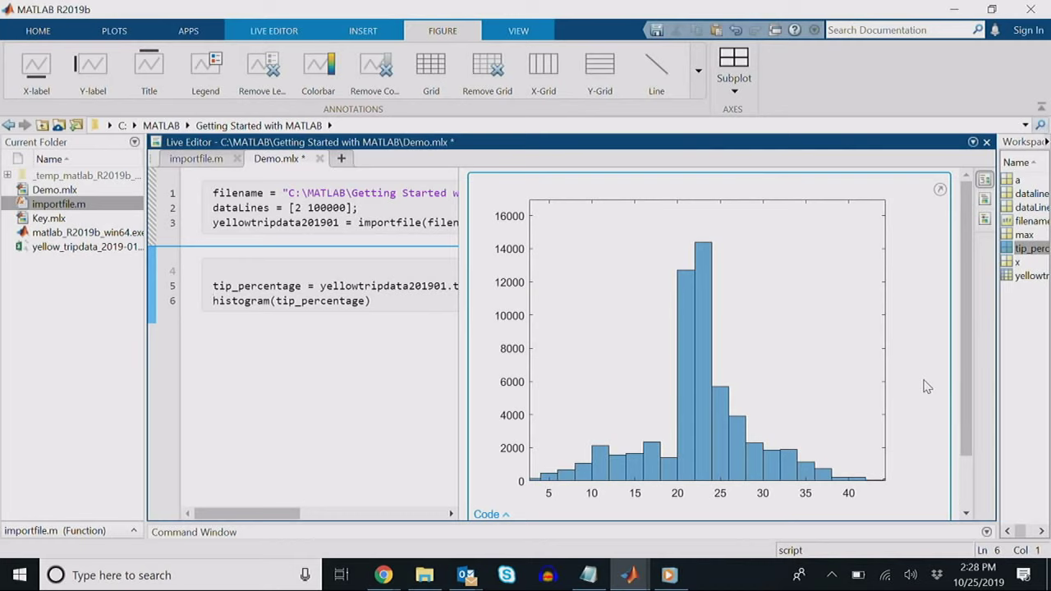
{"action": "scroll", "coordinate": [959, 376], "scroll_direction": "down", "scroll_amount": 2}
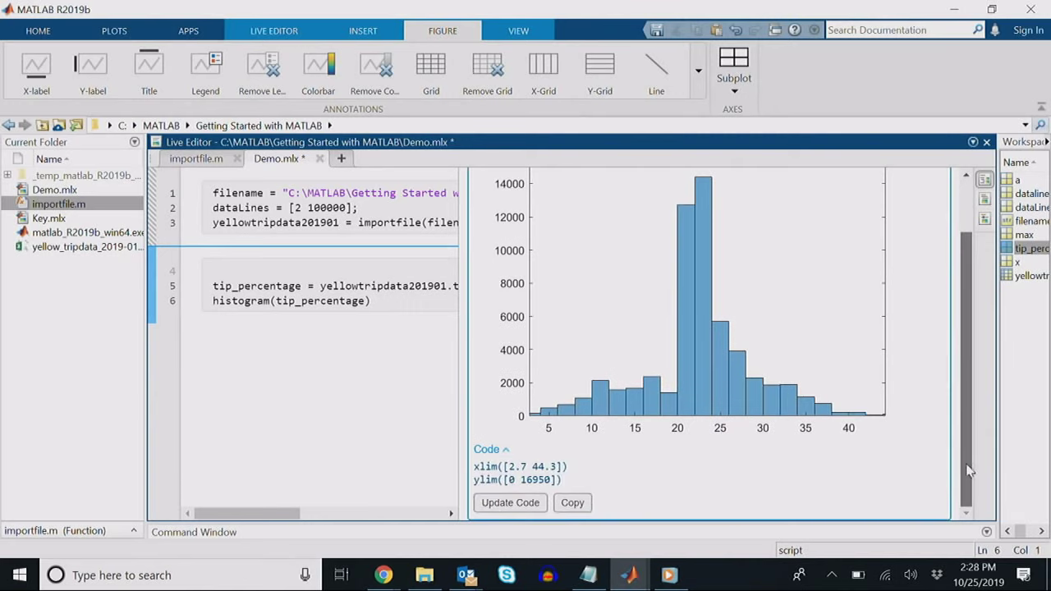
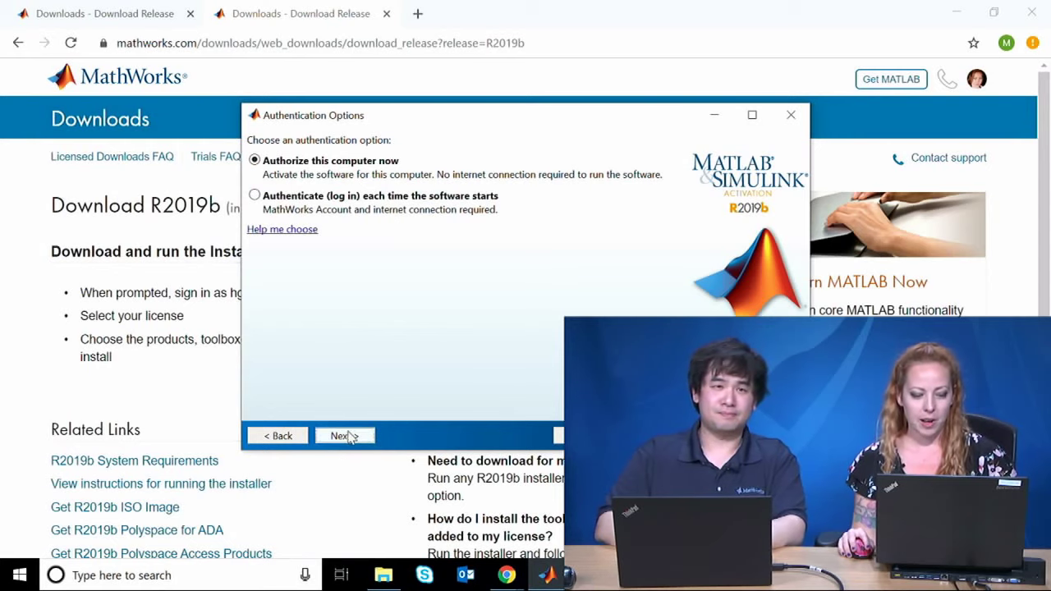
Step: Confirm the activation details, minimise the Activation Complete dialog, and bring up File Explorer
{"action": "left_click", "coordinate": [349, 436]}
{"action": "left_click", "coordinate": [349, 436]}
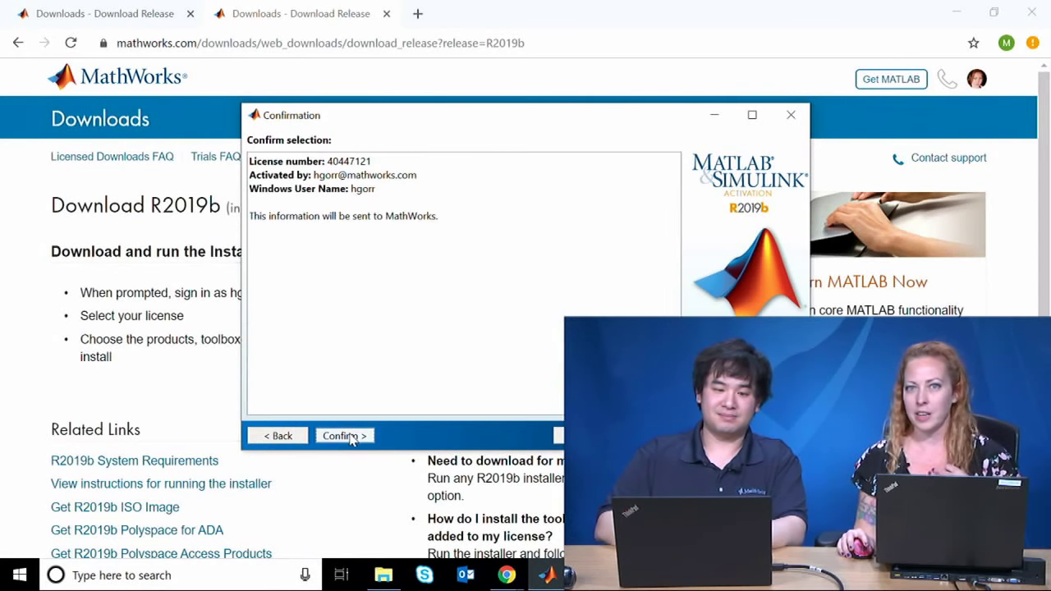
{"action": "left_click", "coordinate": [345, 436]}
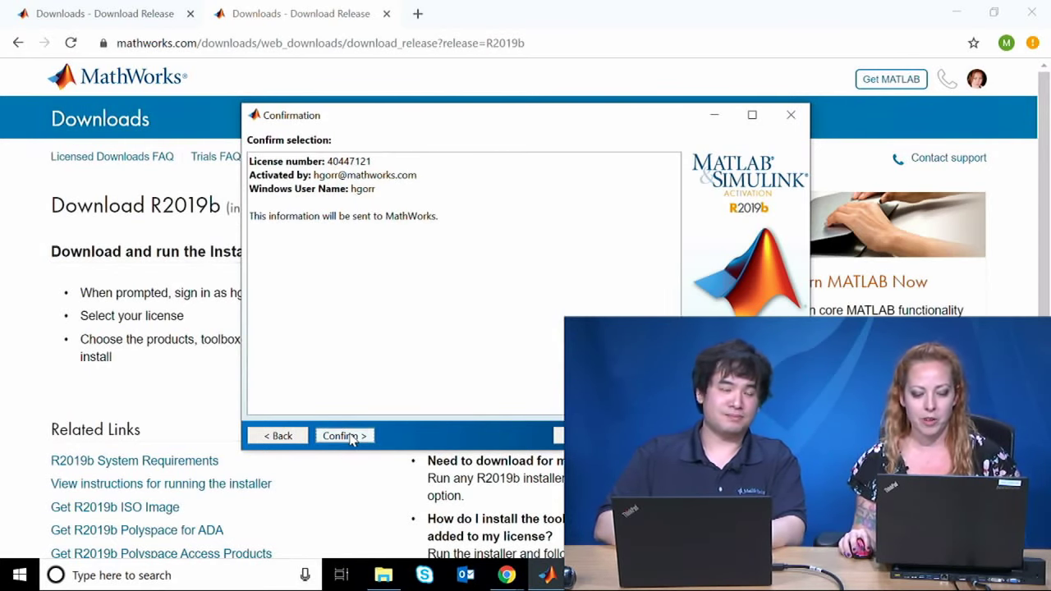
{"action": "left_click", "coordinate": [717, 115]}
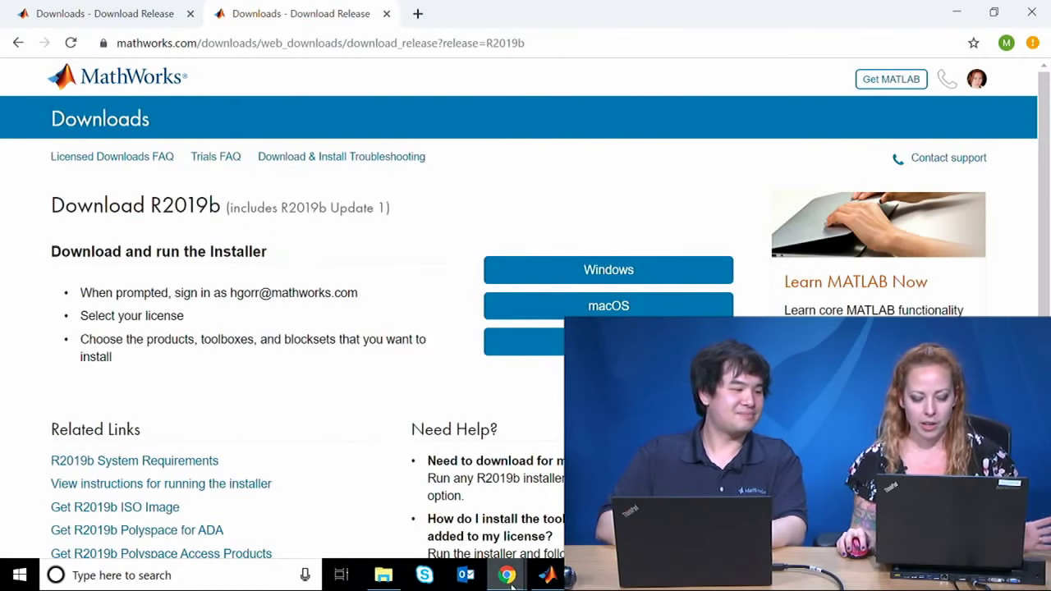
{"action": "left_click", "coordinate": [384, 575]}
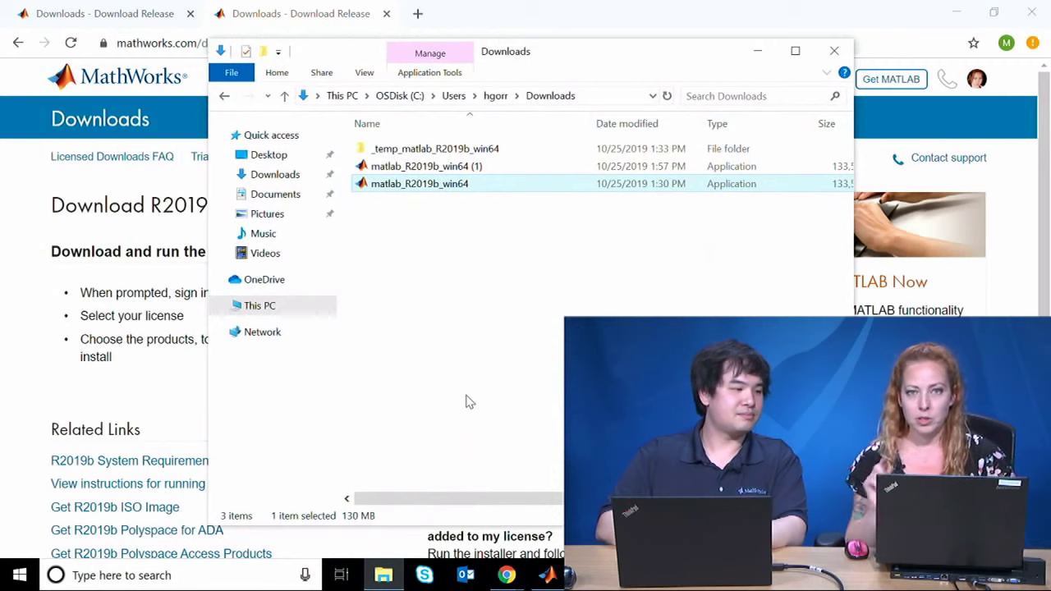
Step: Inspect the _temp_matlab_R2019b_win64 download folder, then minimise File Explorer and the browser
{"action": "left_click", "coordinate": [510, 154]}
{"action": "left_click", "coordinate": [511, 155]}
{"action": "left_click", "coordinate": [454, 269]}
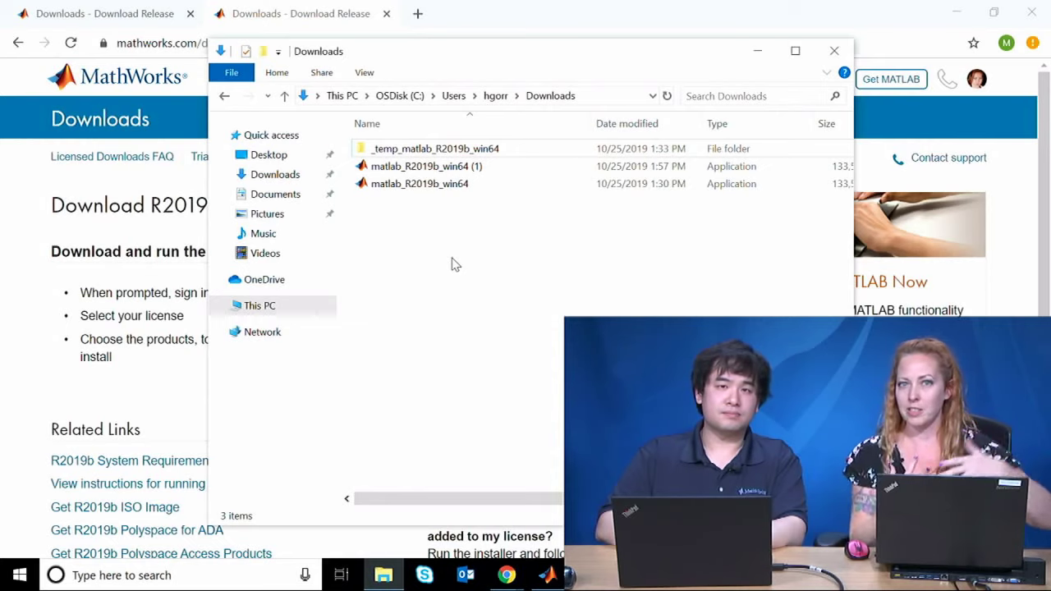
{"action": "left_click", "coordinate": [757, 52]}
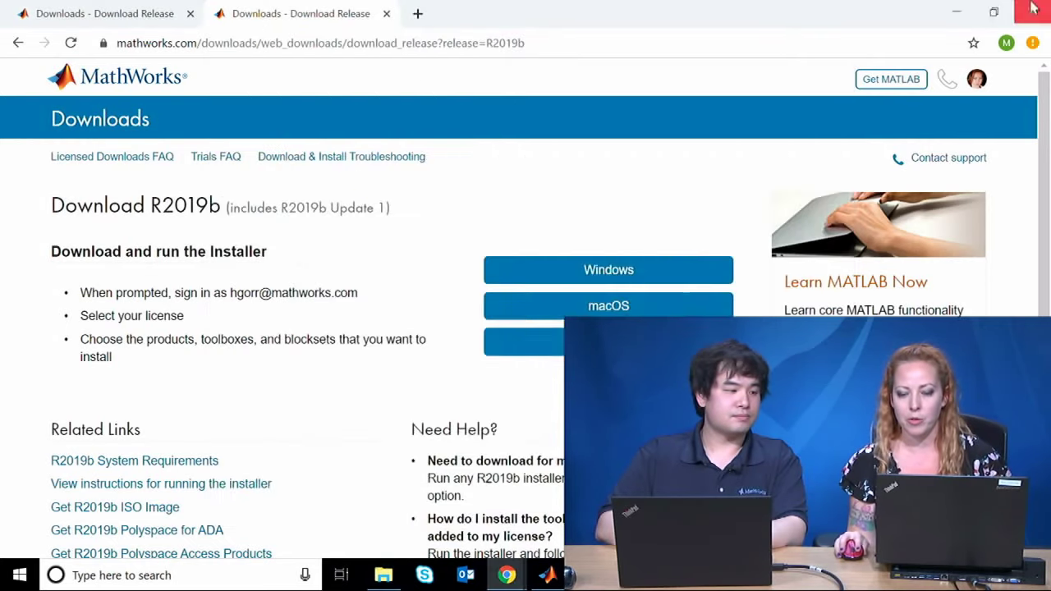
{"action": "left_click", "coordinate": [956, 12]}
Step: Launch MATLAB R2019b from its desktop shortcut
{"action": "left_click", "coordinate": [18, 575]}
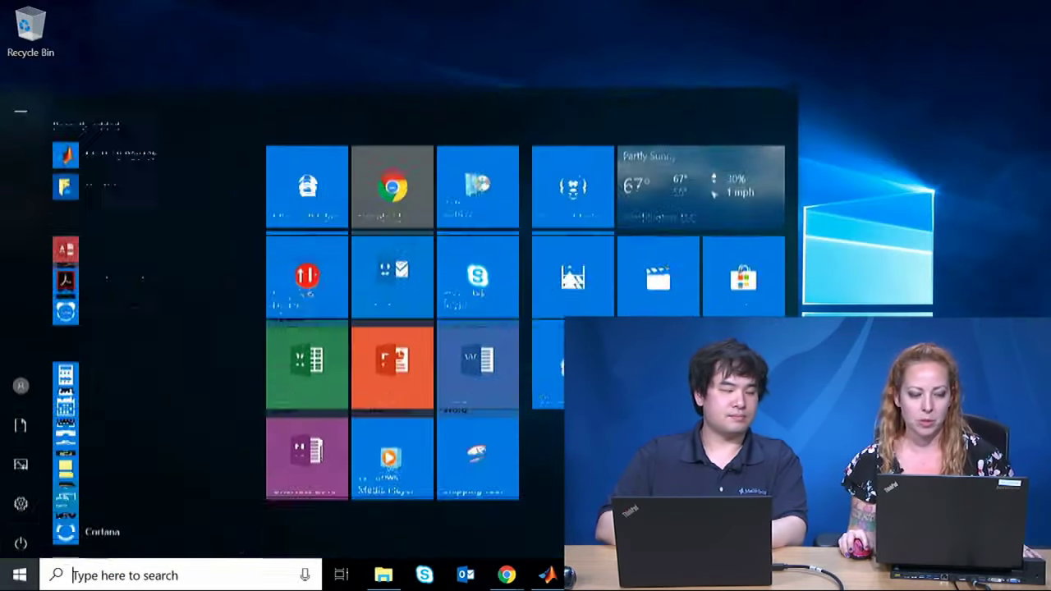
{"action": "left_click", "coordinate": [929, 8]}
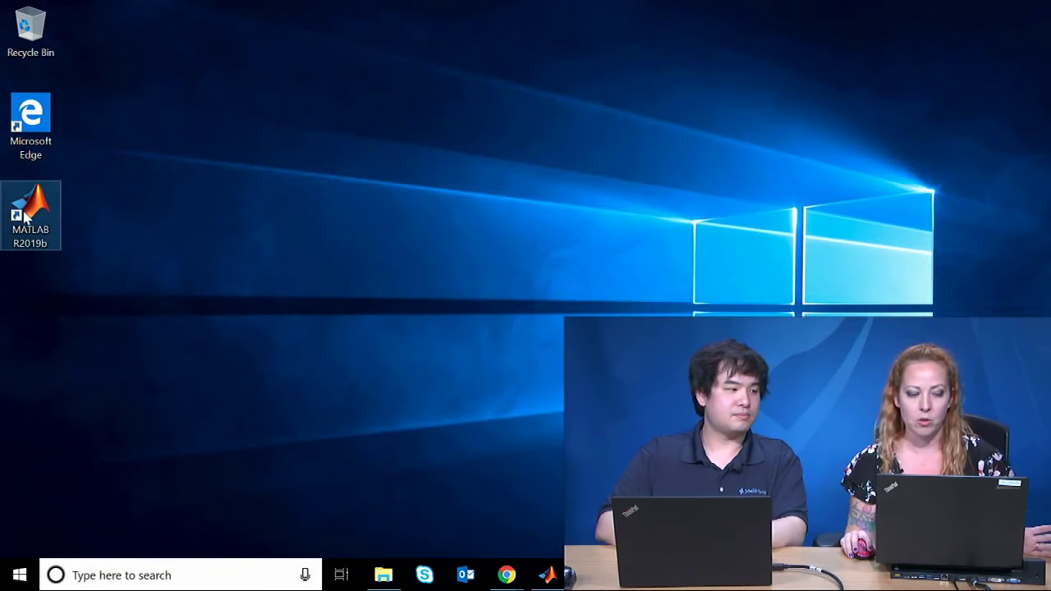
{"action": "double_click", "coordinate": [25, 215]}
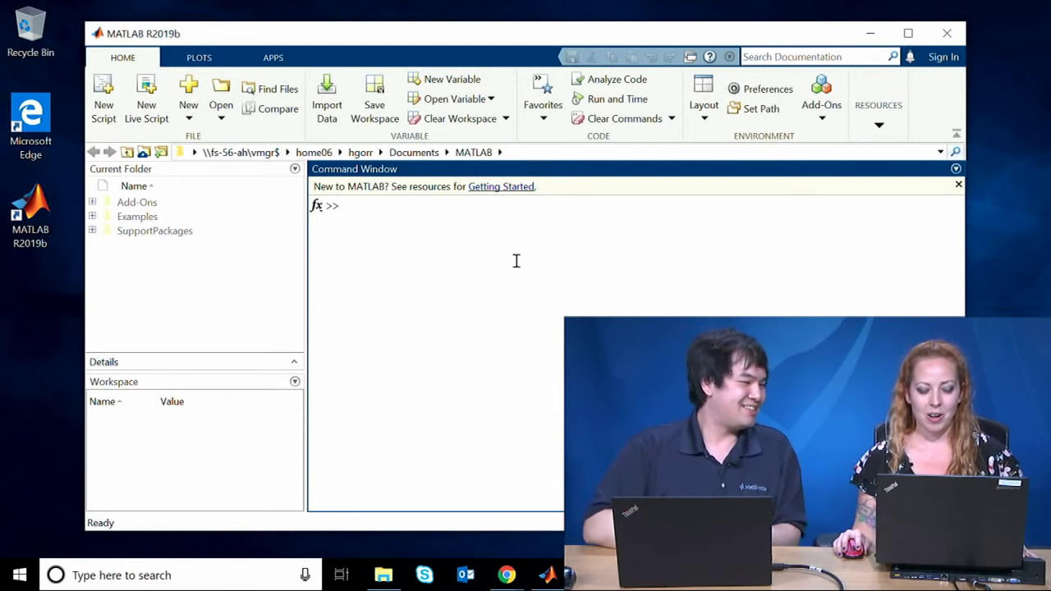
Step: Open the Getting Started with MATLAB documentation and look through it
{"action": "left_click", "coordinate": [516, 190]}
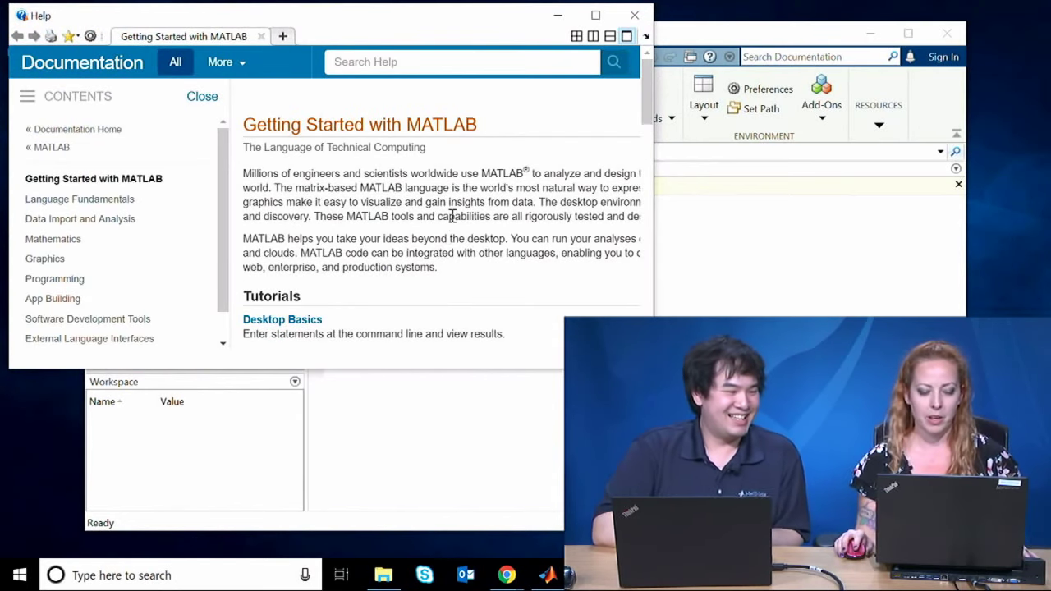
{"action": "left_click_drag", "start_coordinate": [653, 369], "coordinate": [685, 472]}
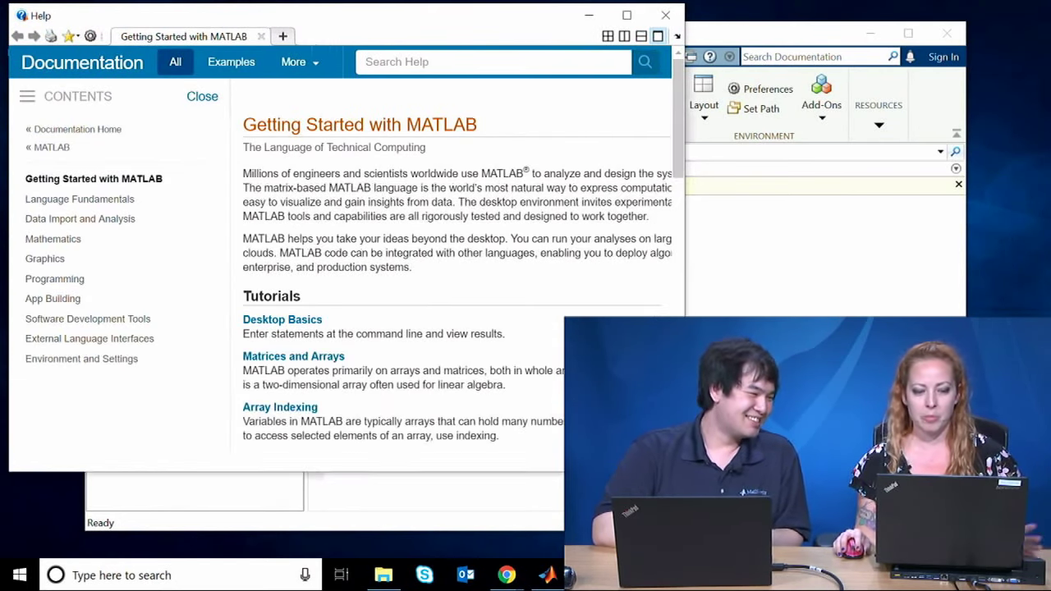
{"action": "scroll", "coordinate": [529, 282], "scroll_direction": "down", "scroll_amount": 4}
{"action": "scroll", "coordinate": [530, 281], "scroll_direction": "up", "scroll_amount": 3}
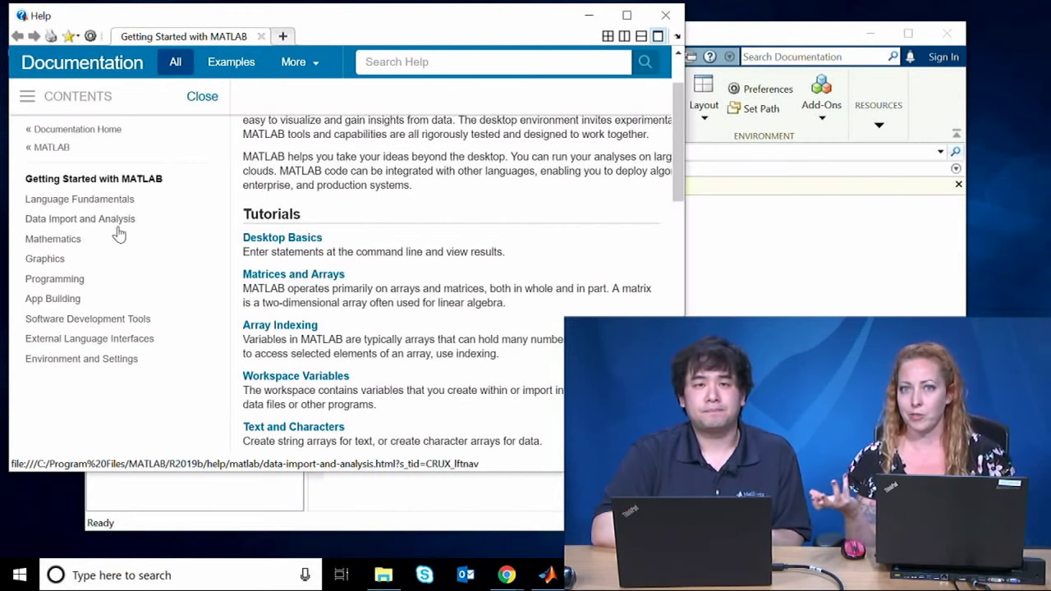
Step: Go to Data Import and Analysis > Preprocessing Data examples and widen the Help window
{"action": "left_click", "coordinate": [76, 223]}
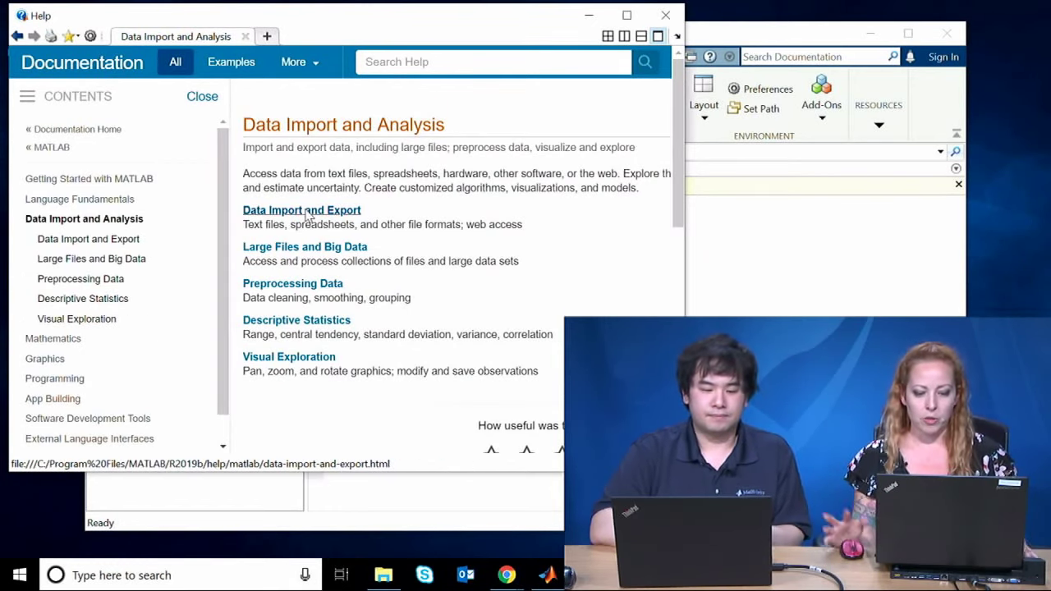
{"action": "left_click", "coordinate": [294, 285]}
{"action": "scroll", "coordinate": [312, 190], "scroll_direction": "down", "scroll_amount": 2}
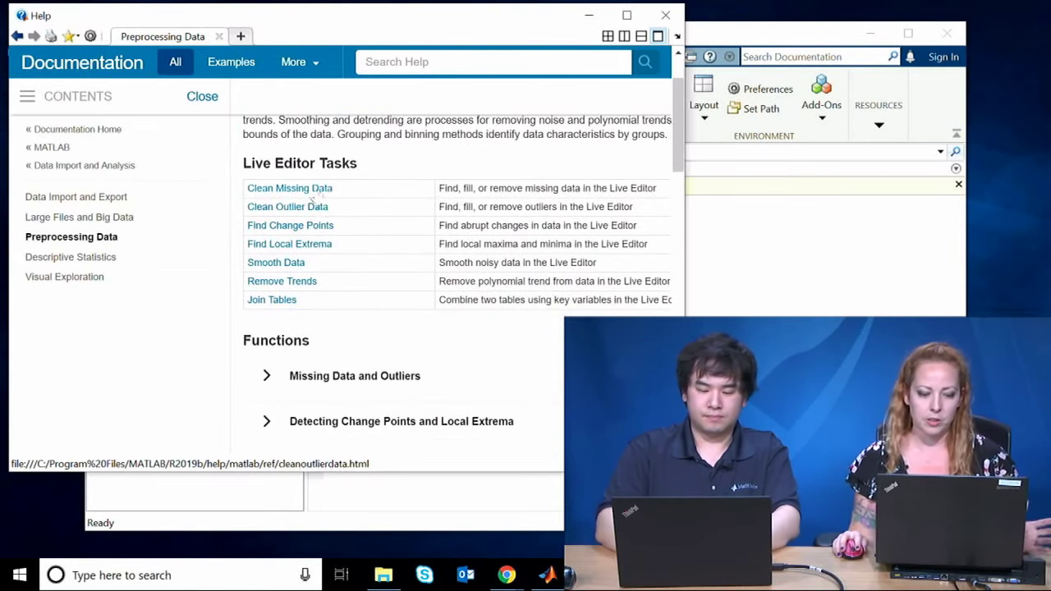
{"action": "left_click", "coordinate": [315, 189]}
{"action": "scroll", "coordinate": [367, 279], "scroll_direction": "down", "scroll_amount": 10}
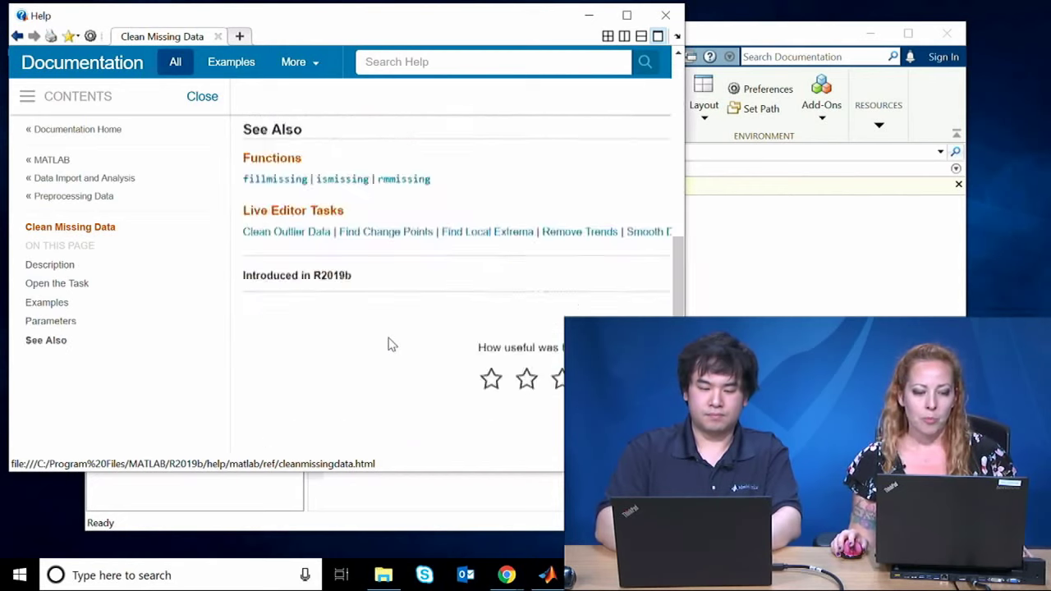
{"action": "scroll", "coordinate": [391, 345], "scroll_direction": "down", "scroll_amount": 3}
{"action": "scroll", "coordinate": [391, 345], "scroll_direction": "up", "scroll_amount": 15}
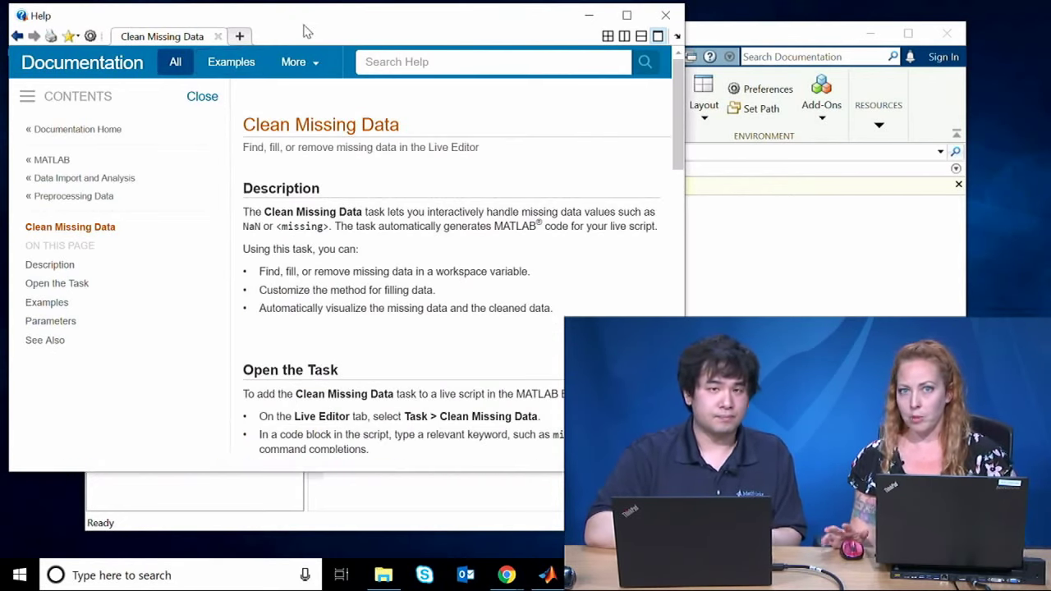
{"action": "left_click", "coordinate": [231, 71]}
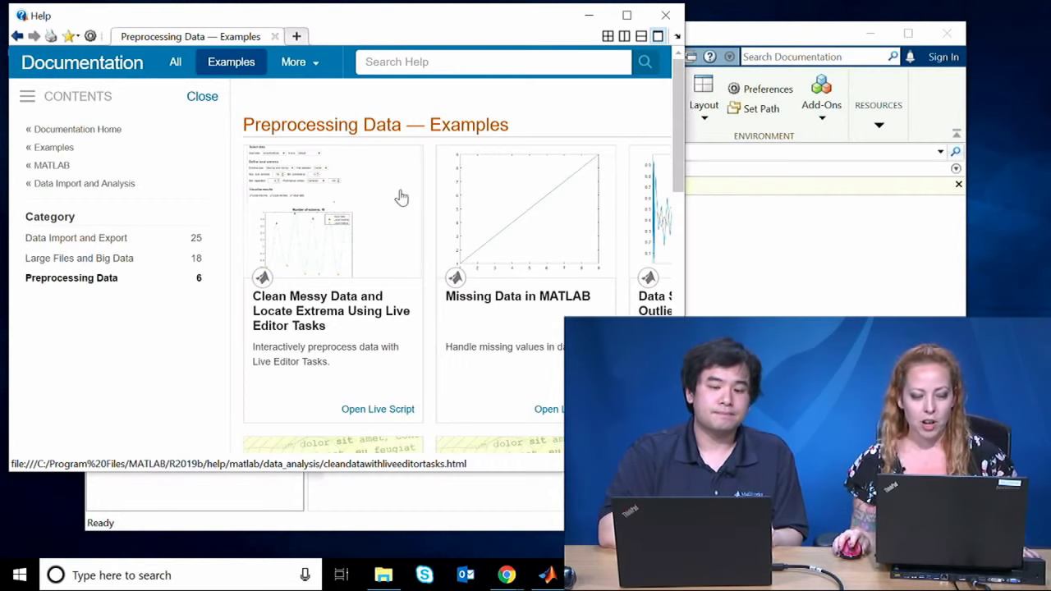
{"action": "left_click_drag", "start_coordinate": [684, 141], "coordinate": [938, 141]}
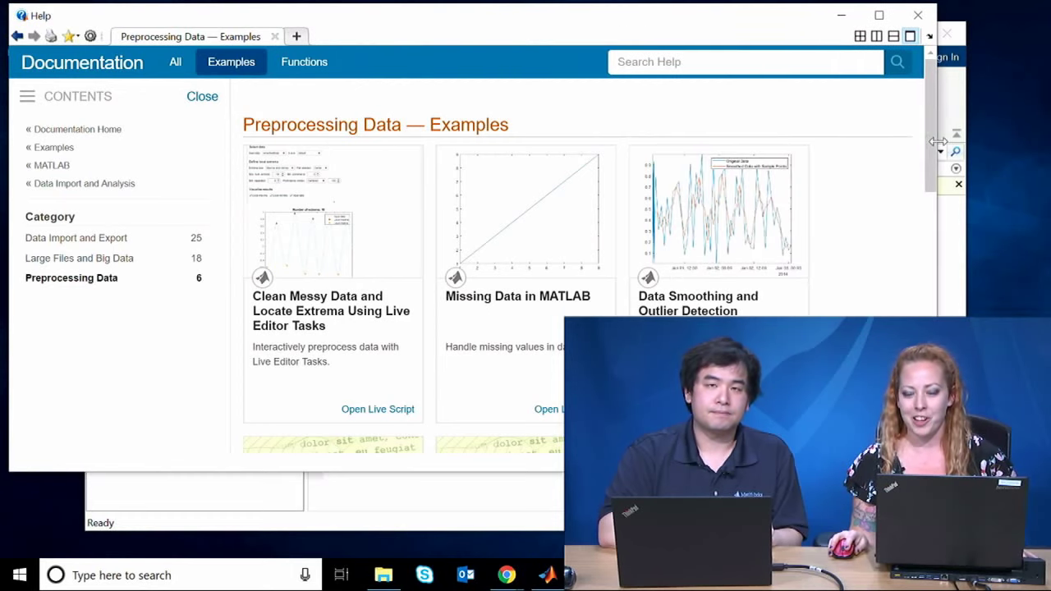
Step: Preview the Clean Messy Data and Locate Extrema example, then return to the examples list
{"action": "left_click", "coordinate": [418, 248]}
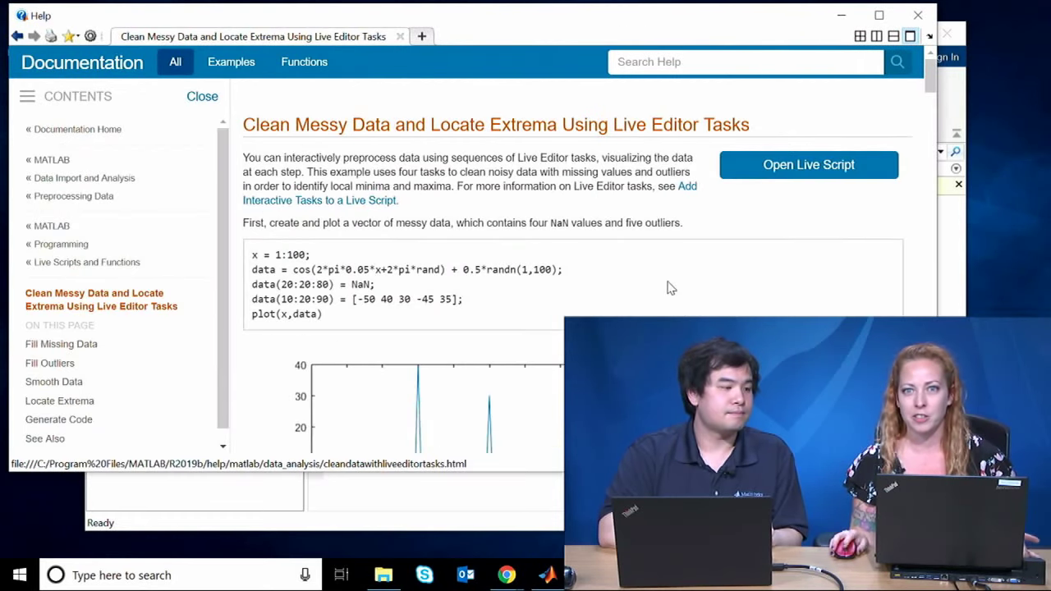
{"action": "scroll", "coordinate": [669, 287], "scroll_direction": "down", "scroll_amount": 3}
{"action": "scroll", "coordinate": [723, 267], "scroll_direction": "up", "scroll_amount": 3}
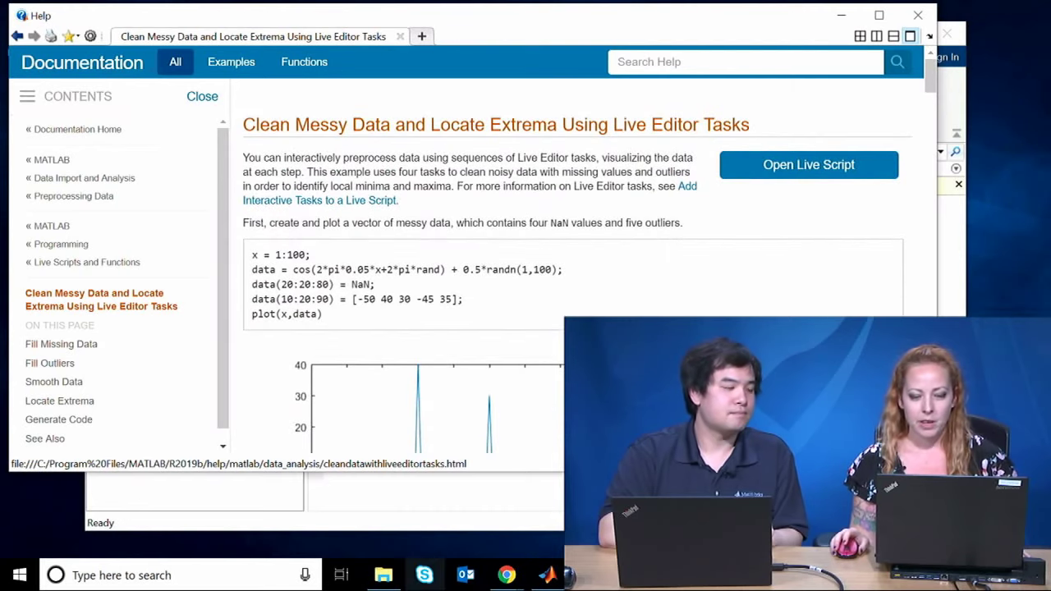
{"action": "scroll", "coordinate": [622, 303], "scroll_direction": "down", "scroll_amount": 5}
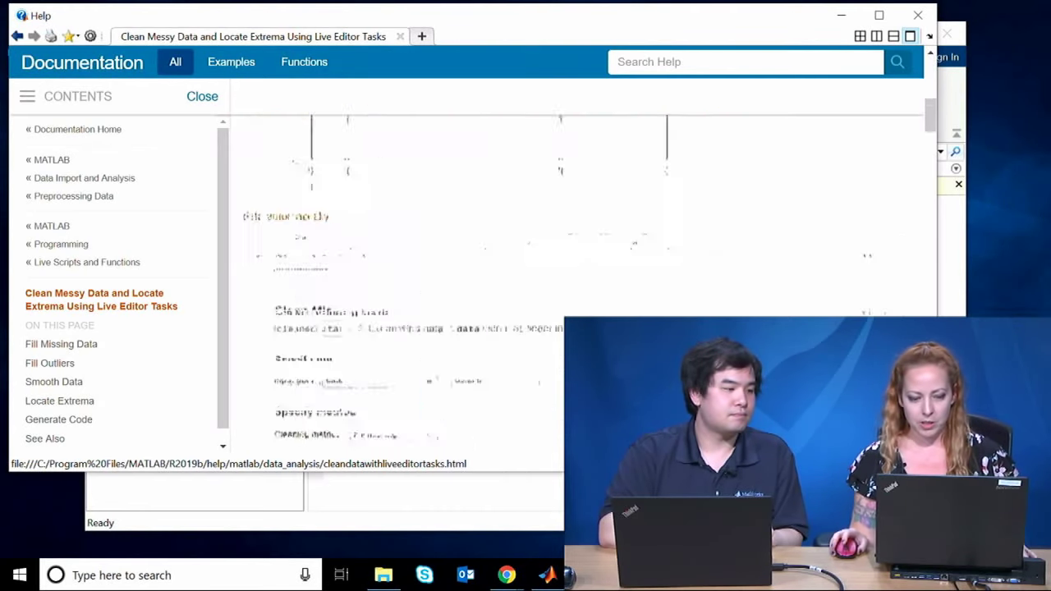
{"action": "scroll", "coordinate": [622, 302], "scroll_direction": "up", "scroll_amount": 5}
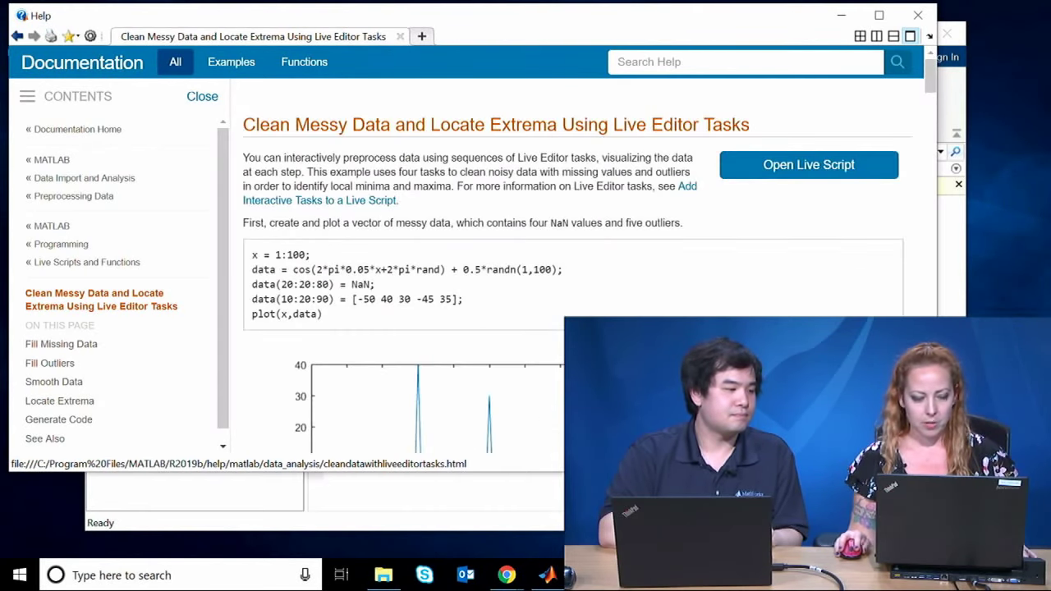
{"action": "left_click", "coordinate": [16, 36]}
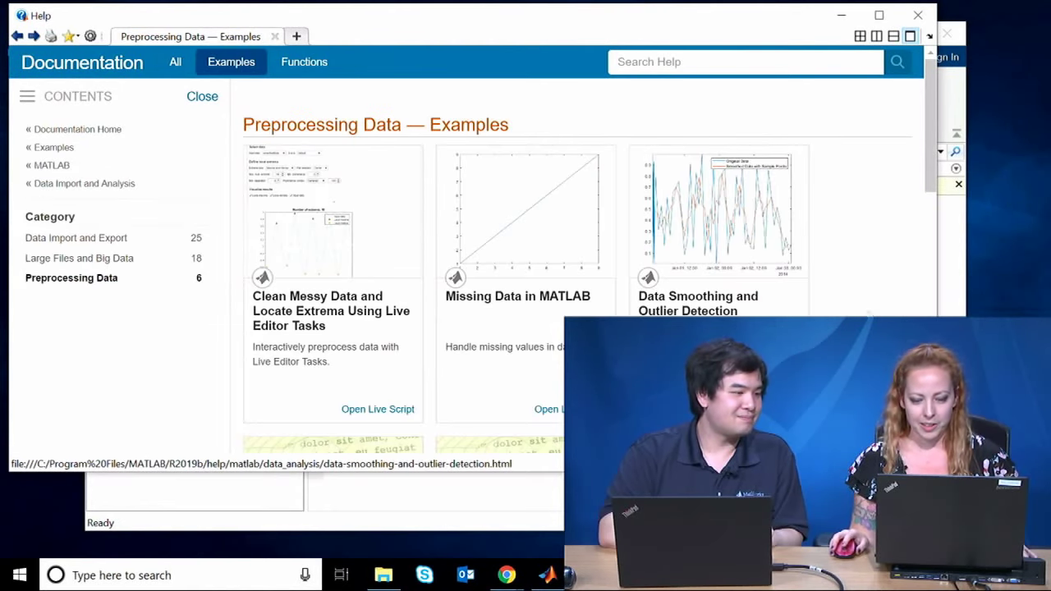
Step: Open the Data Smoothing and Outlier Detection example as a live script
{"action": "scroll", "coordinate": [788, 252], "scroll_direction": "down", "scroll_amount": 10}
{"action": "scroll", "coordinate": [798, 268], "scroll_direction": "up", "scroll_amount": 10}
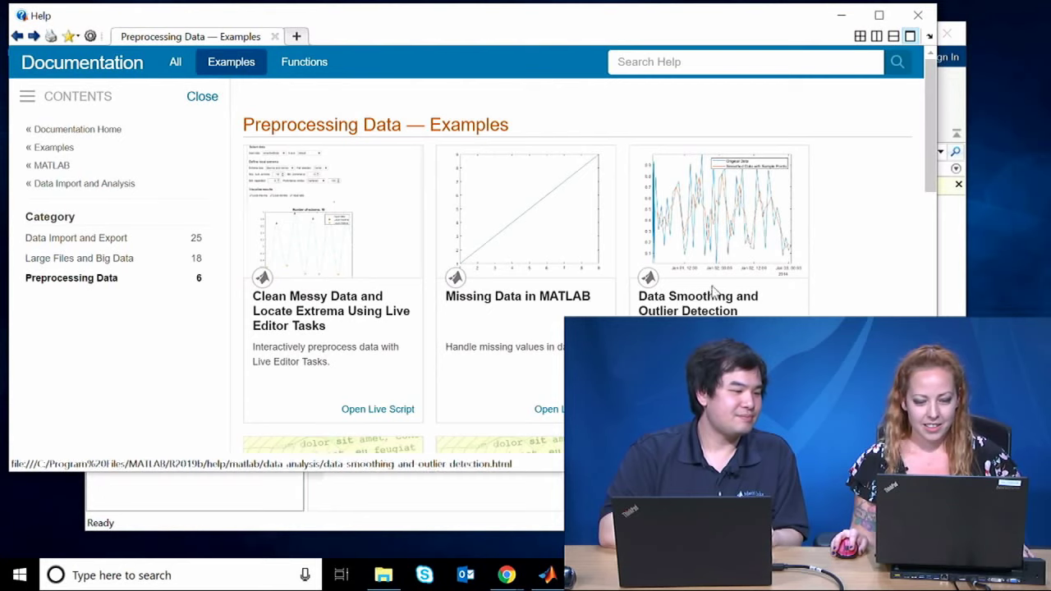
{"action": "left_click", "coordinate": [715, 302]}
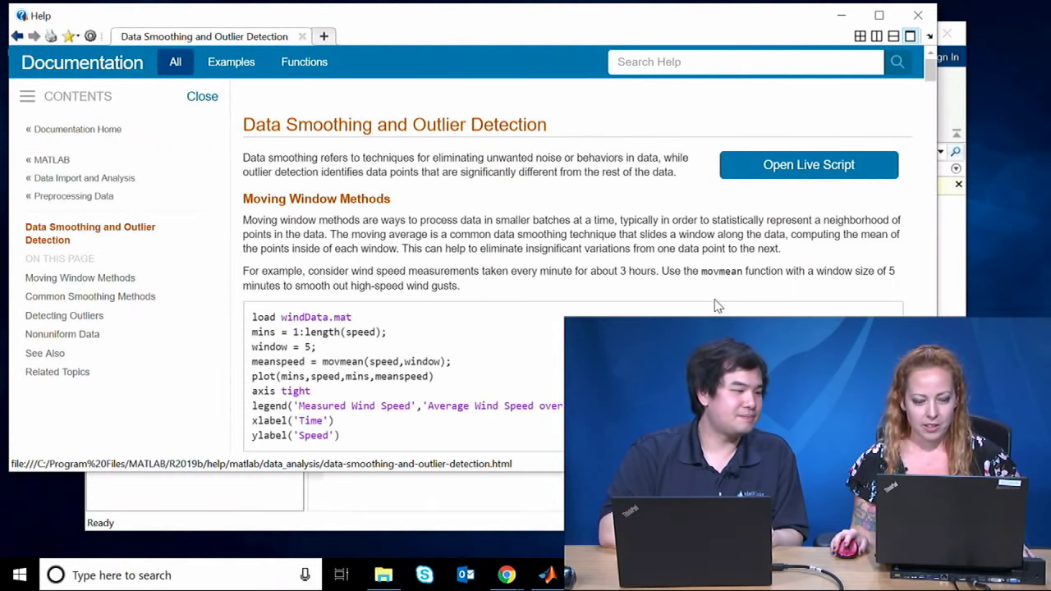
{"action": "scroll", "coordinate": [719, 297], "scroll_direction": "down", "scroll_amount": 4}
{"action": "scroll", "coordinate": [720, 293], "scroll_direction": "up", "scroll_amount": 4}
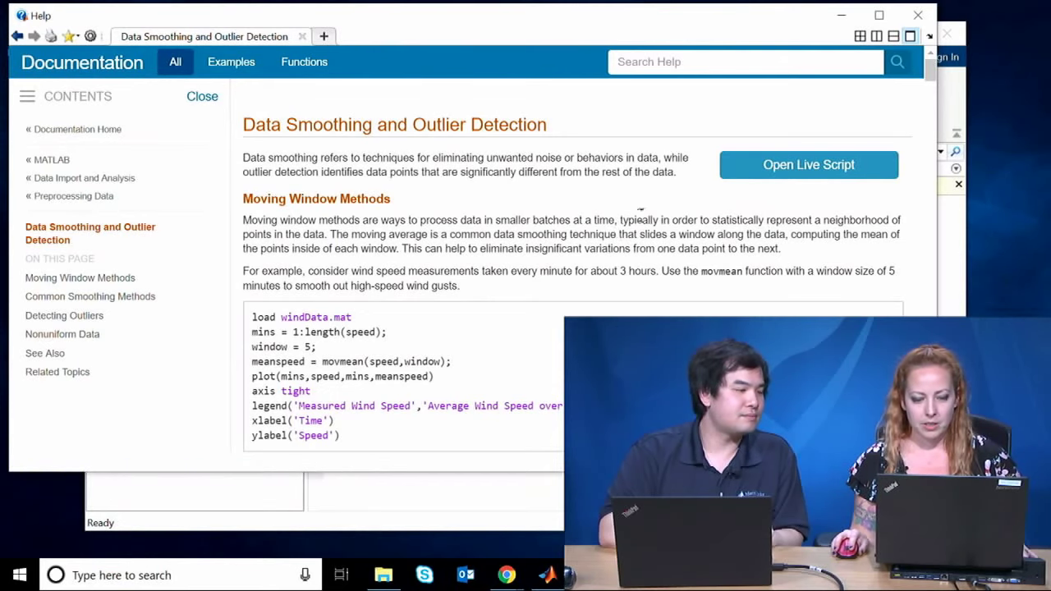
{"action": "left_click", "coordinate": [741, 171]}
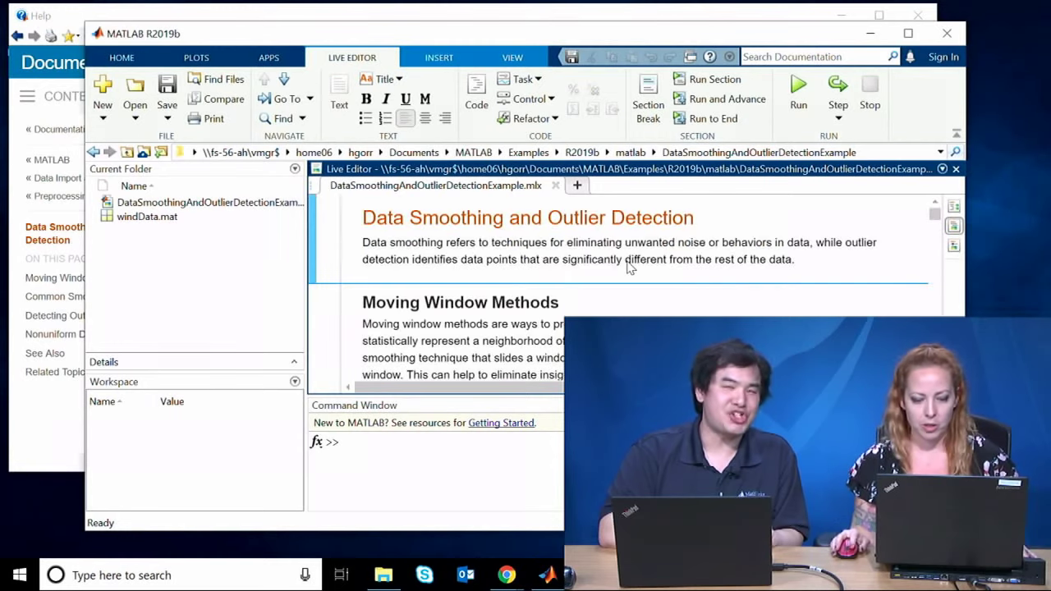
Step: Maximise the MATLAB window and switch the toolstrip to the HOME tab
{"action": "left_click", "coordinate": [908, 32]}
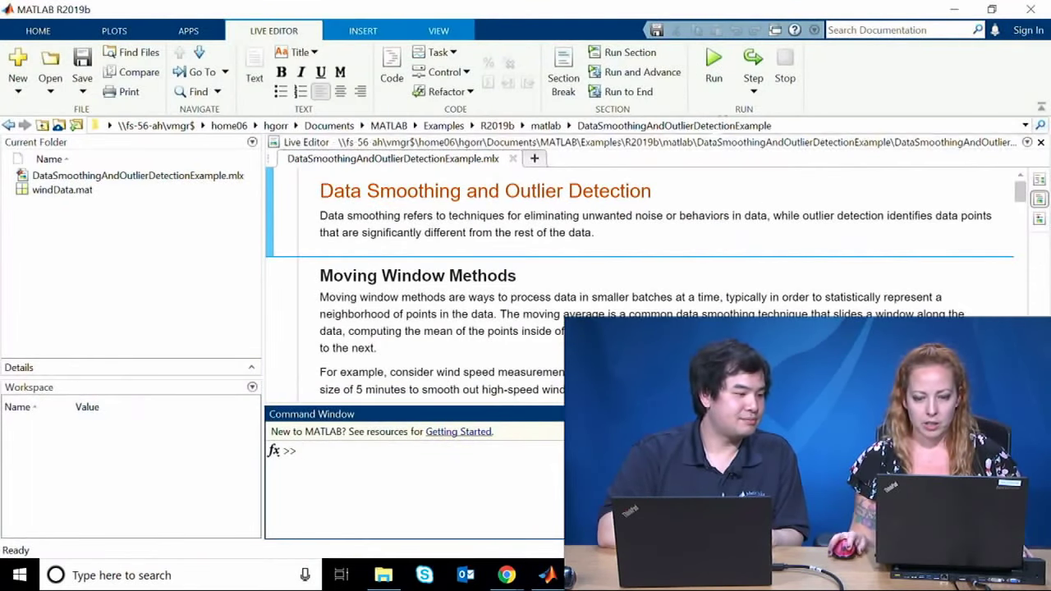
{"action": "left_click", "coordinate": [910, 29]}
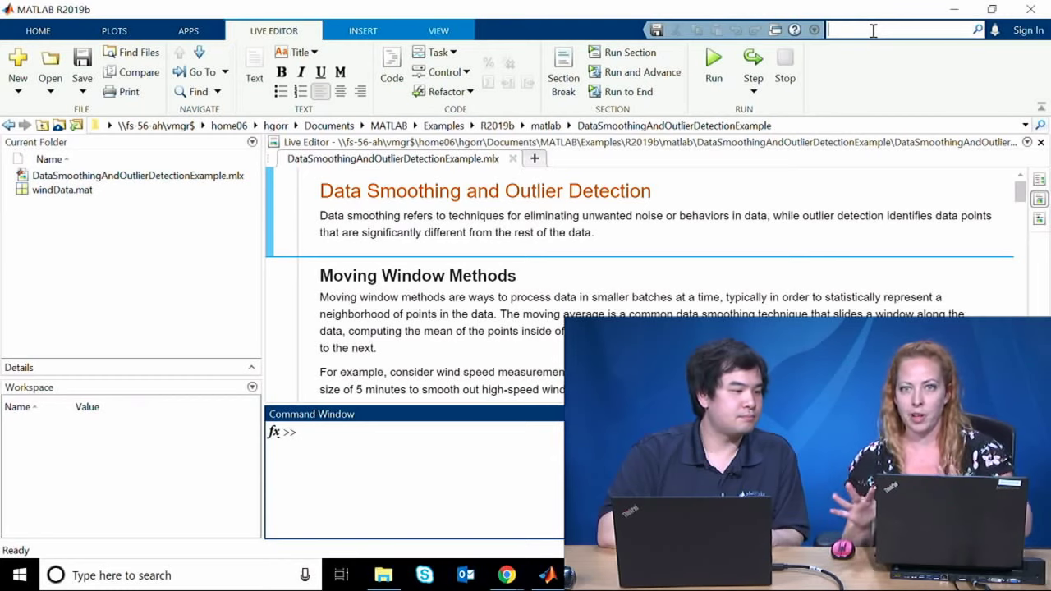
{"action": "left_click", "coordinate": [895, 51]}
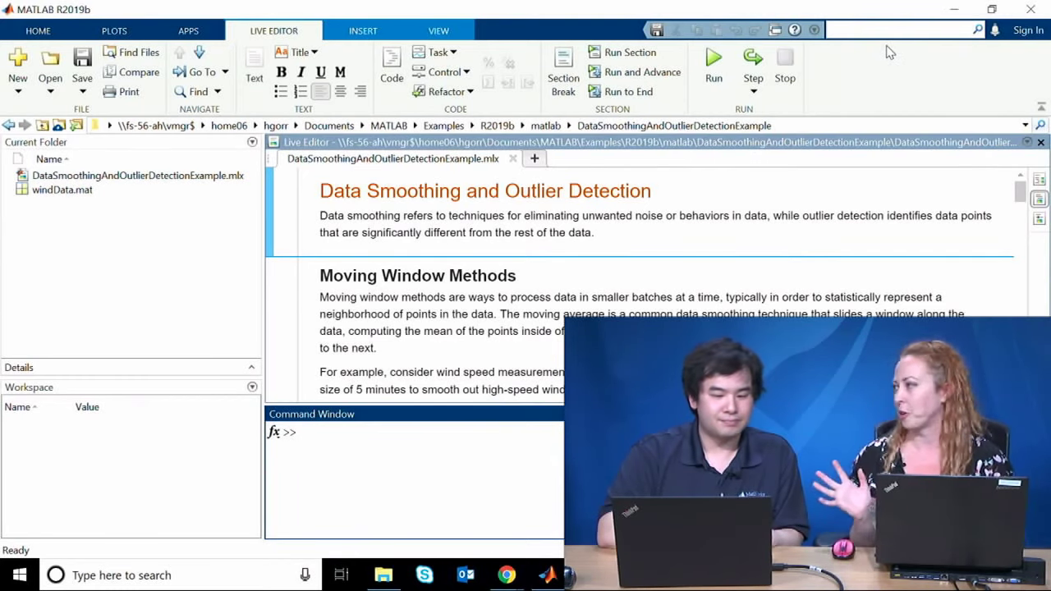
{"action": "left_click", "coordinate": [882, 27]}
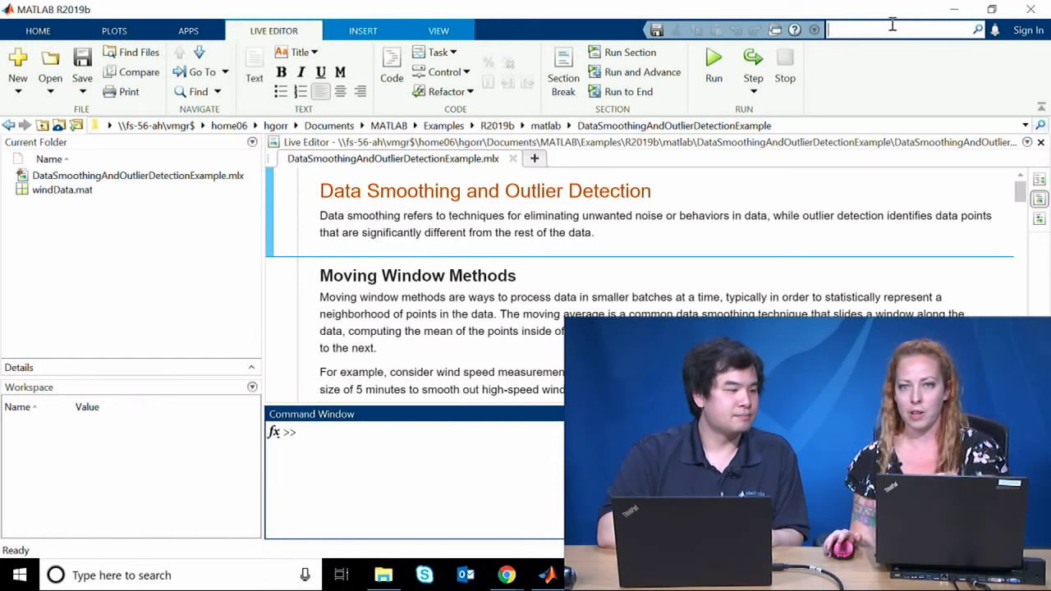
{"action": "left_click", "coordinate": [858, 87]}
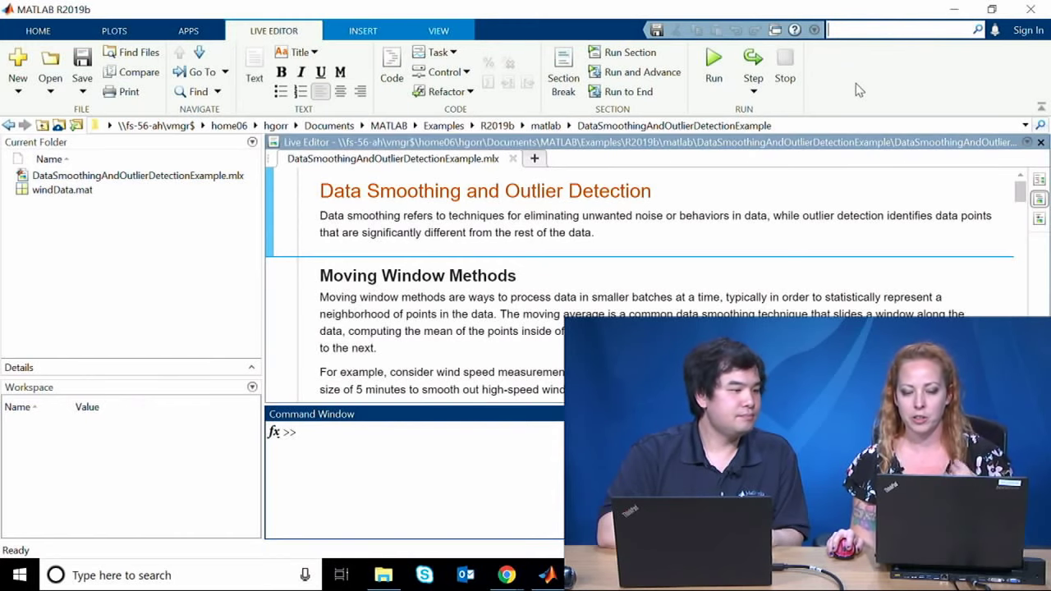
{"action": "left_click", "coordinate": [795, 29]}
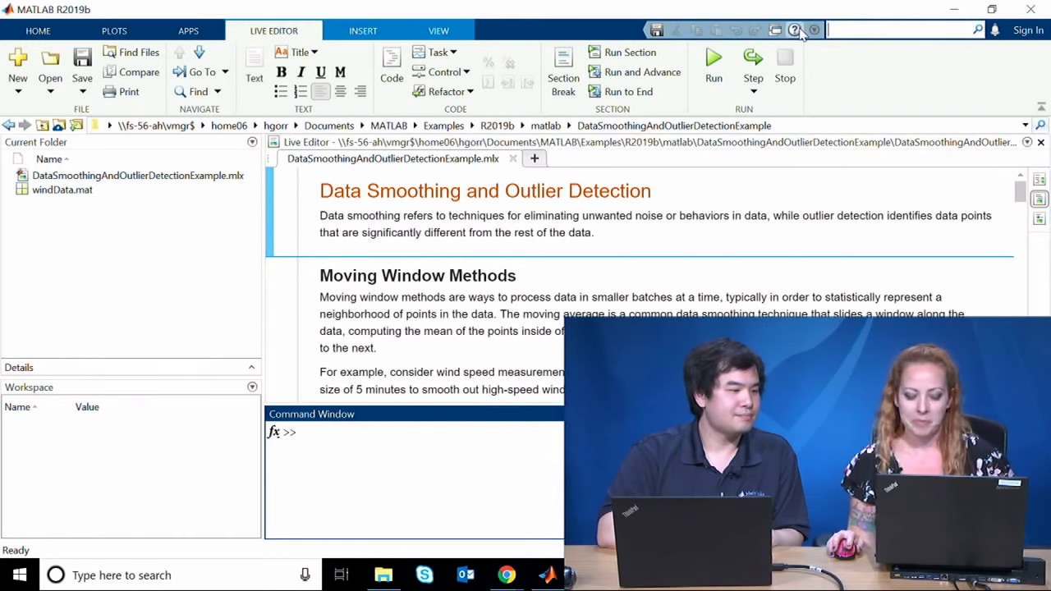
{"action": "left_click", "coordinate": [387, 464]}
{"action": "left_click", "coordinate": [600, 146]}
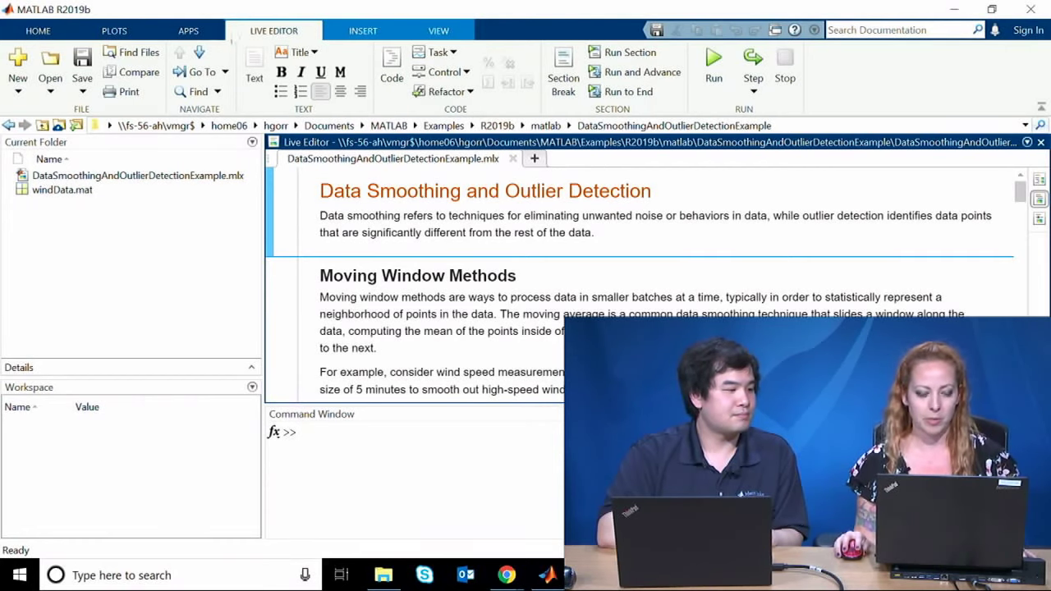
{"action": "left_click", "coordinate": [34, 29]}
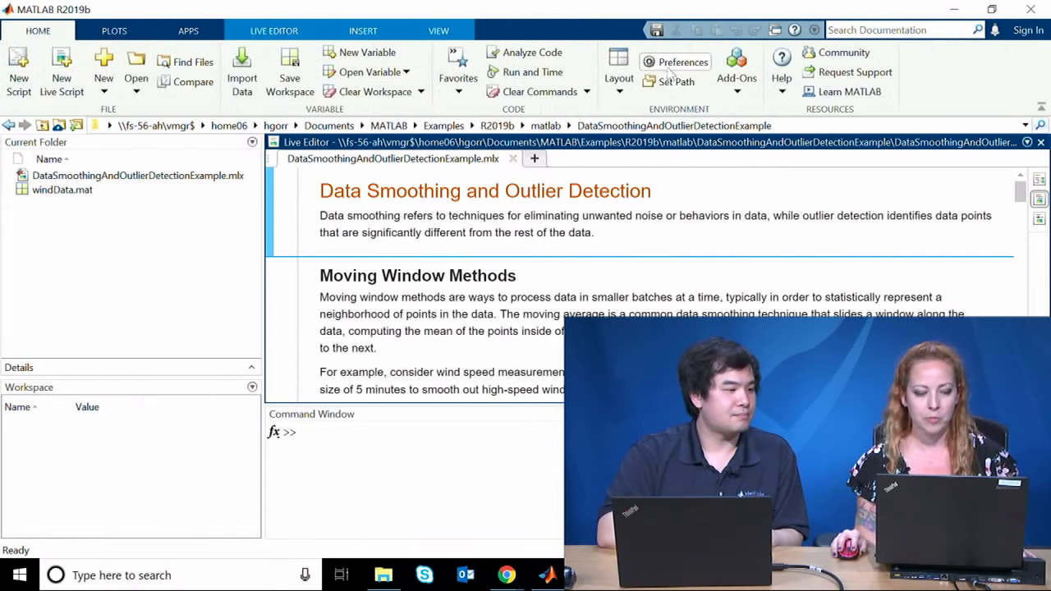
Step: In Preferences > Colors > Programming Tools, set automatic variable highlighting to magenta
{"action": "left_click", "coordinate": [678, 63]}
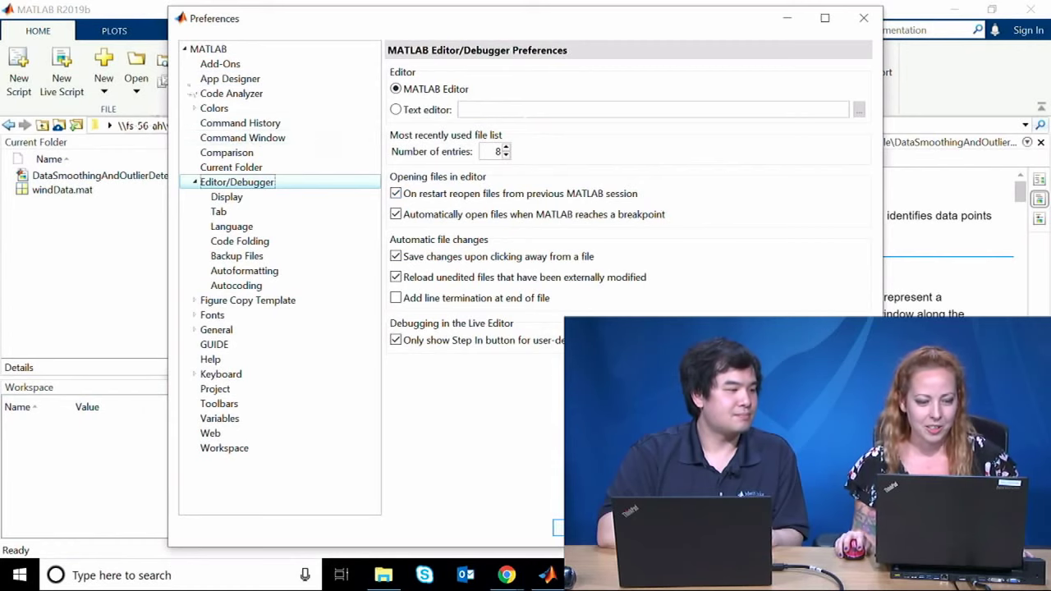
{"action": "left_click", "coordinate": [219, 108]}
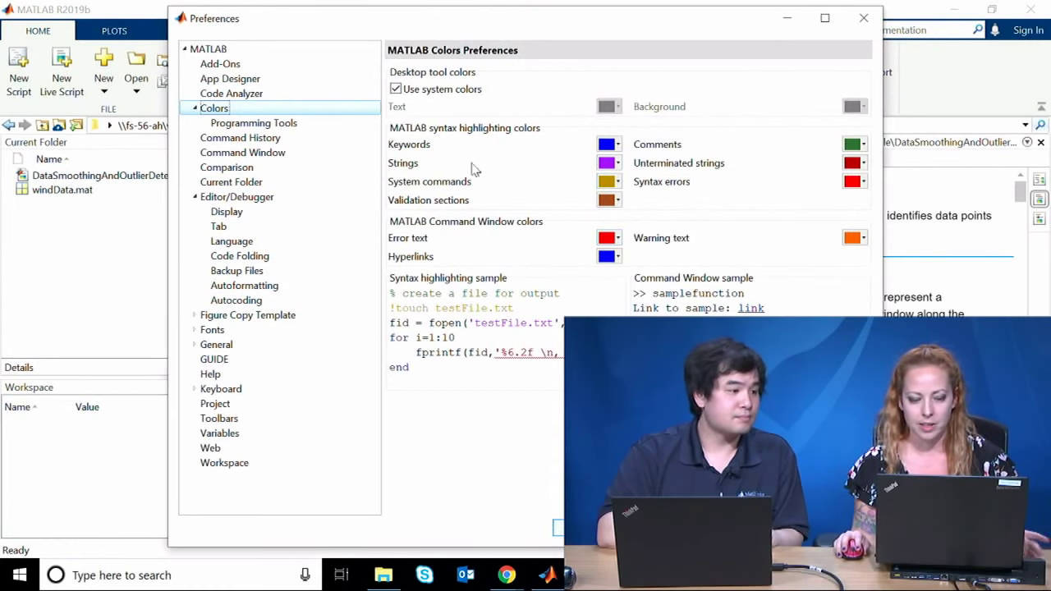
{"action": "left_click", "coordinate": [325, 124]}
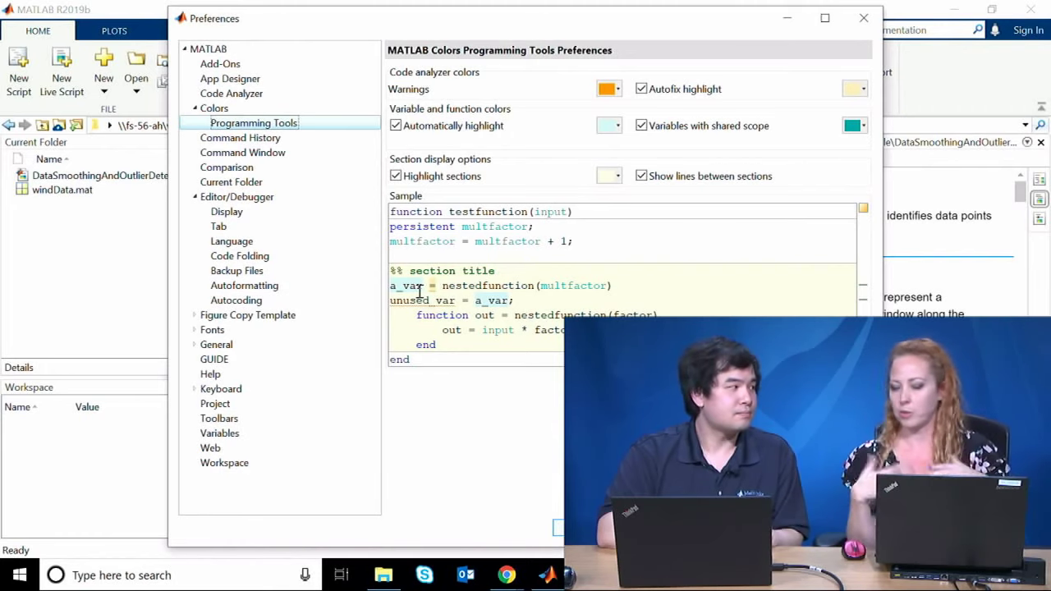
{"action": "left_click", "coordinate": [612, 125]}
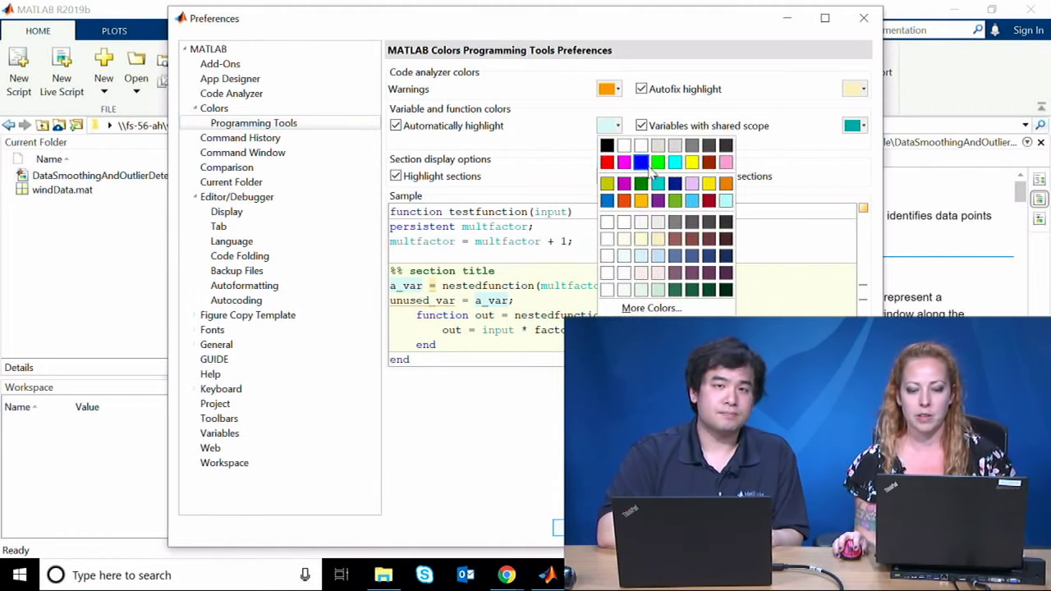
{"action": "left_click", "coordinate": [640, 175]}
{"action": "left_click", "coordinate": [612, 126]}
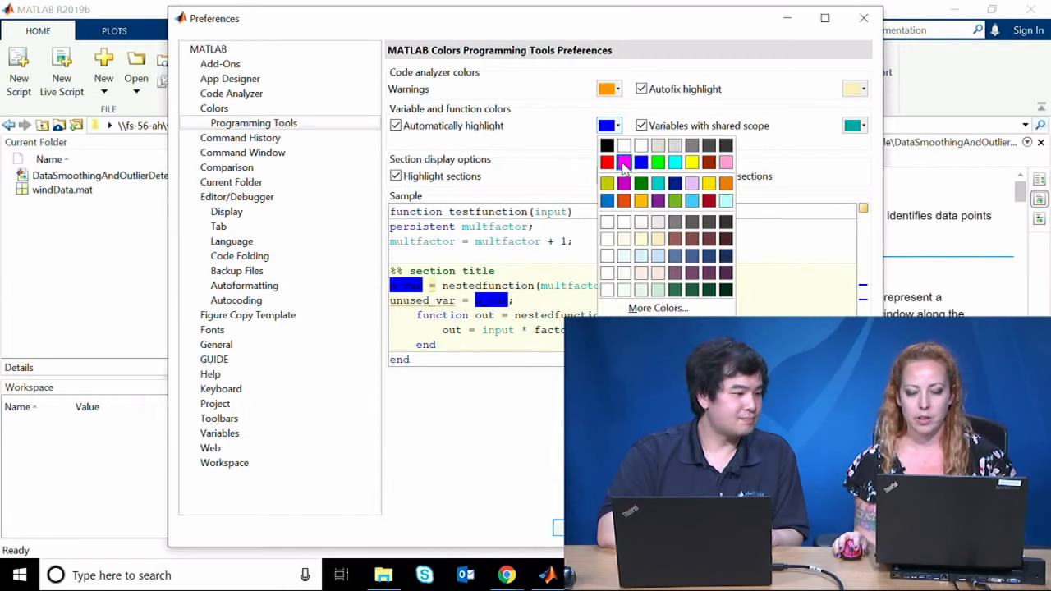
{"action": "left_click", "coordinate": [624, 163]}
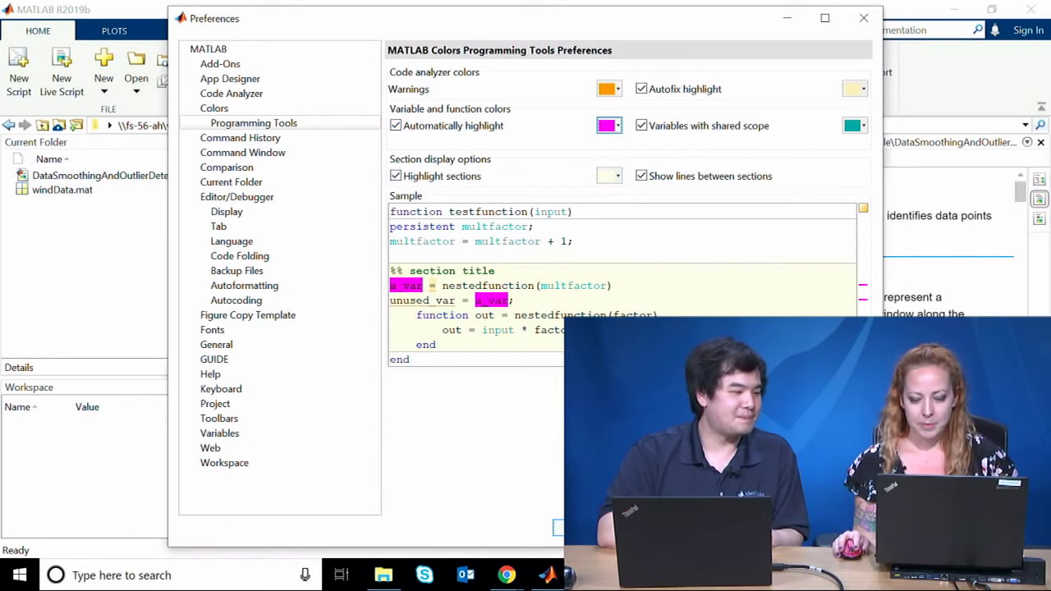
Step: Uncheck Use system colors, set the background to black, re-enable system colors, and close Preferences
{"action": "left_click", "coordinate": [241, 110]}
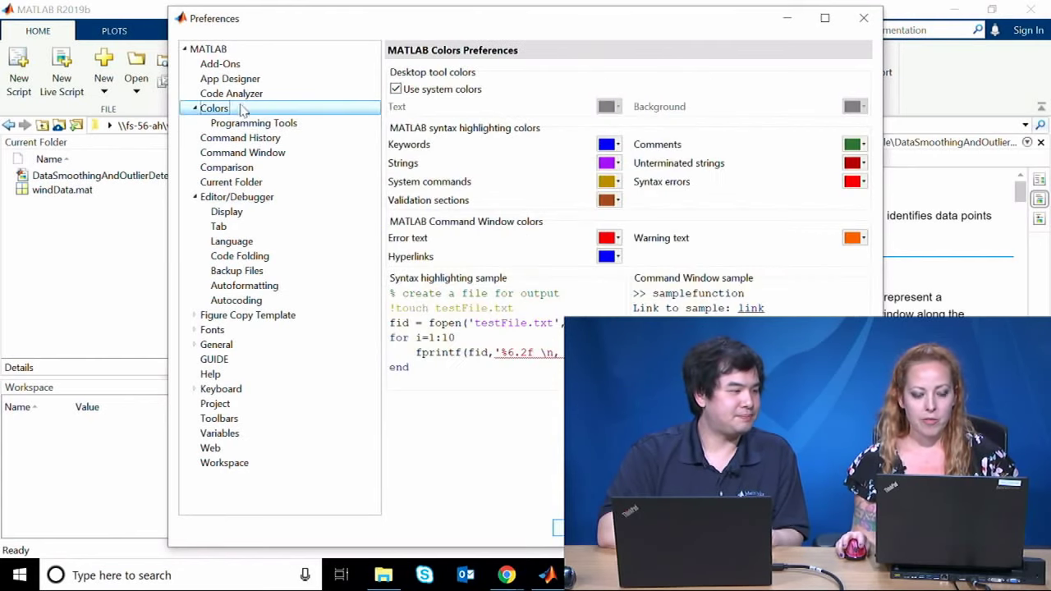
{"action": "left_click", "coordinate": [435, 89]}
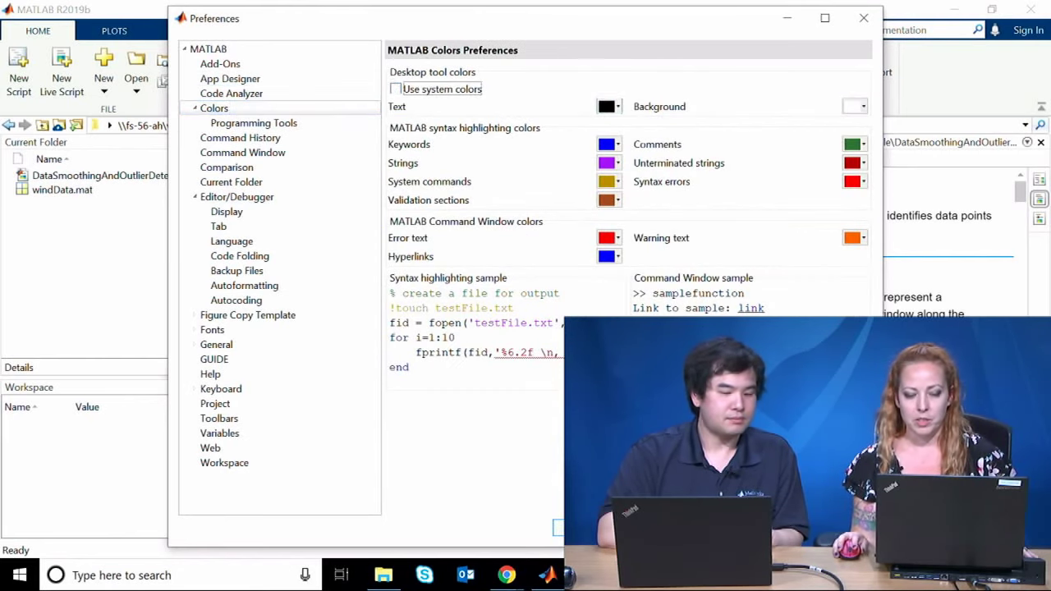
{"action": "left_click", "coordinate": [854, 106]}
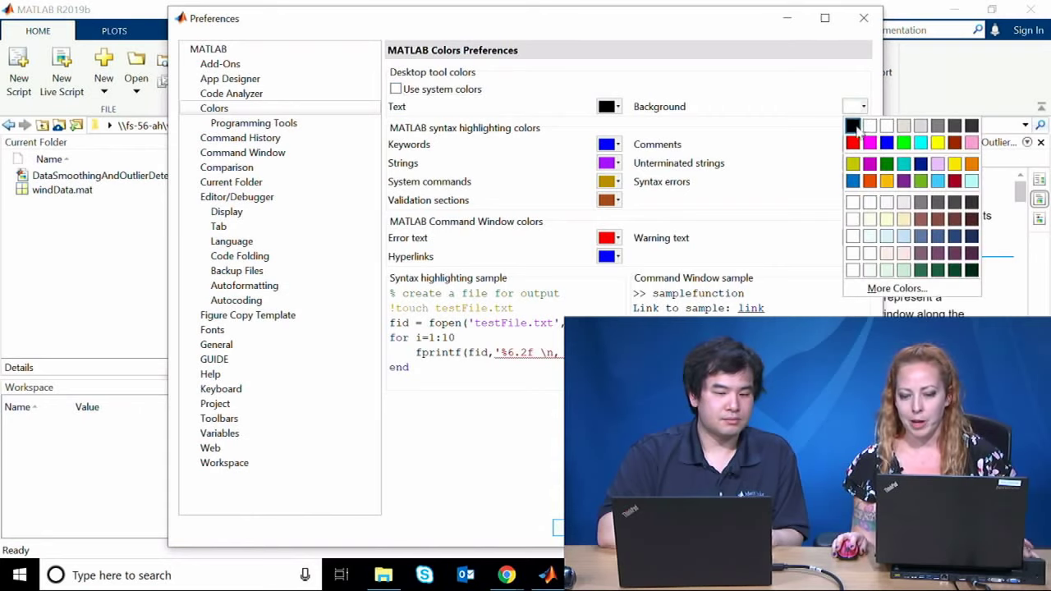
{"action": "left_click", "coordinate": [858, 131]}
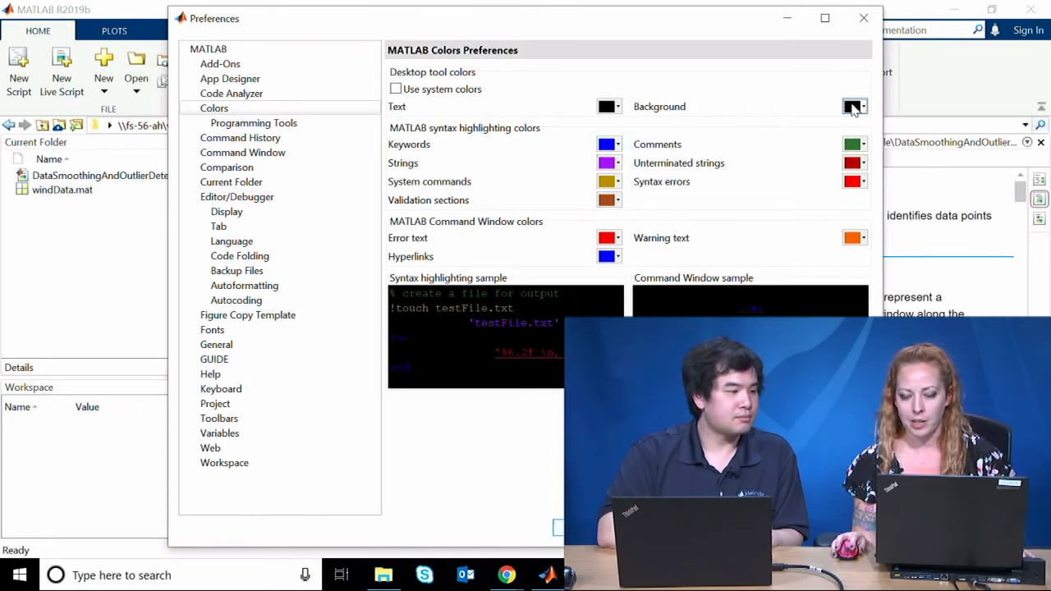
{"action": "left_click", "coordinate": [854, 106]}
{"action": "key", "text": "Escape"}
{"action": "left_click", "coordinate": [396, 88]}
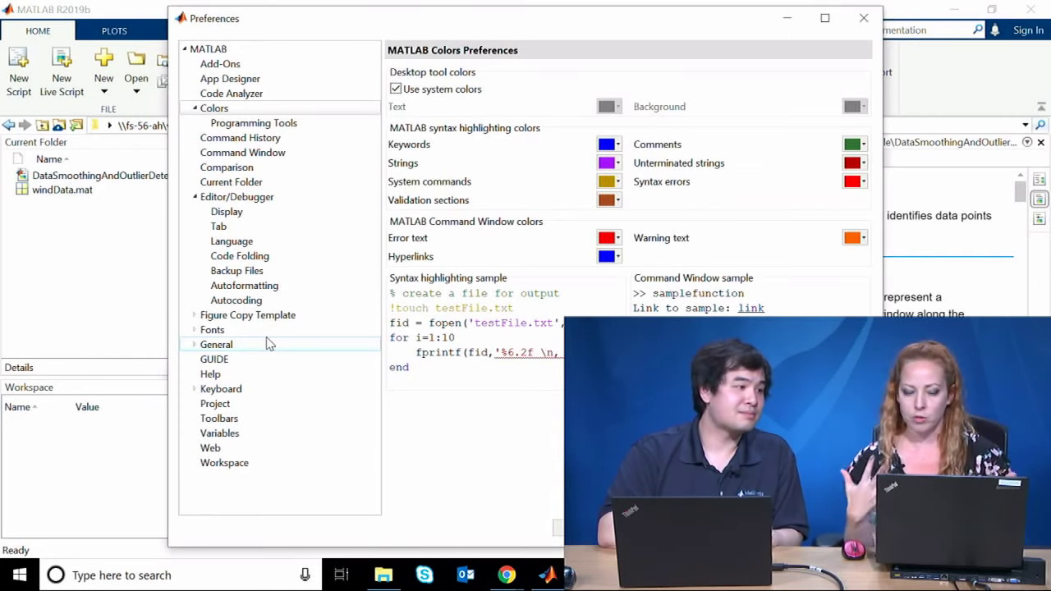
{"action": "left_click", "coordinate": [862, 16]}
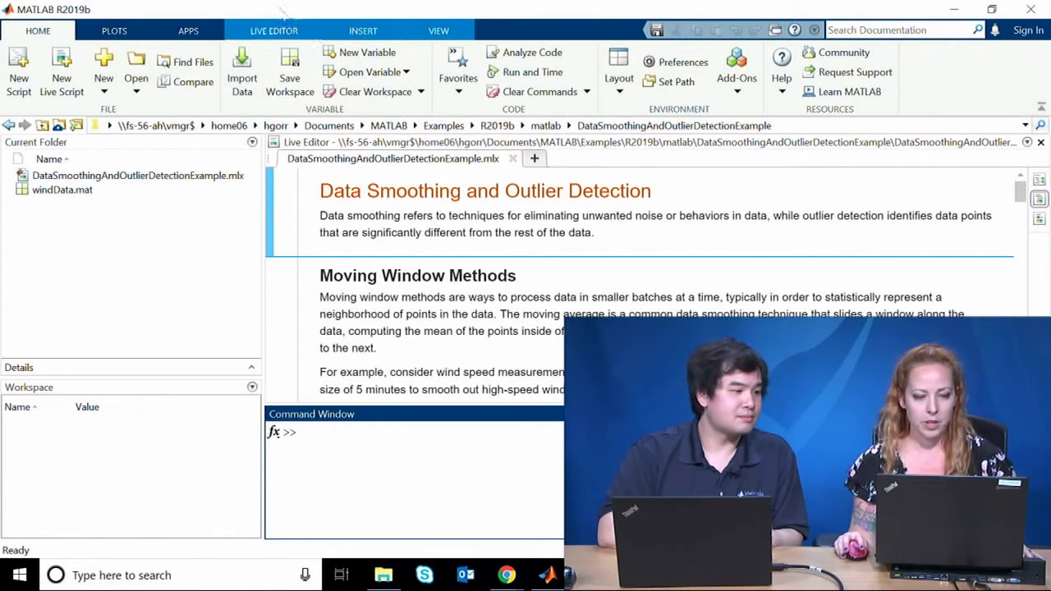
Step: Swap the Current Folder and Workspace panels, then undock the Current Folder panel
{"action": "left_click", "coordinate": [622, 82]}
{"action": "left_click", "coordinate": [625, 84]}
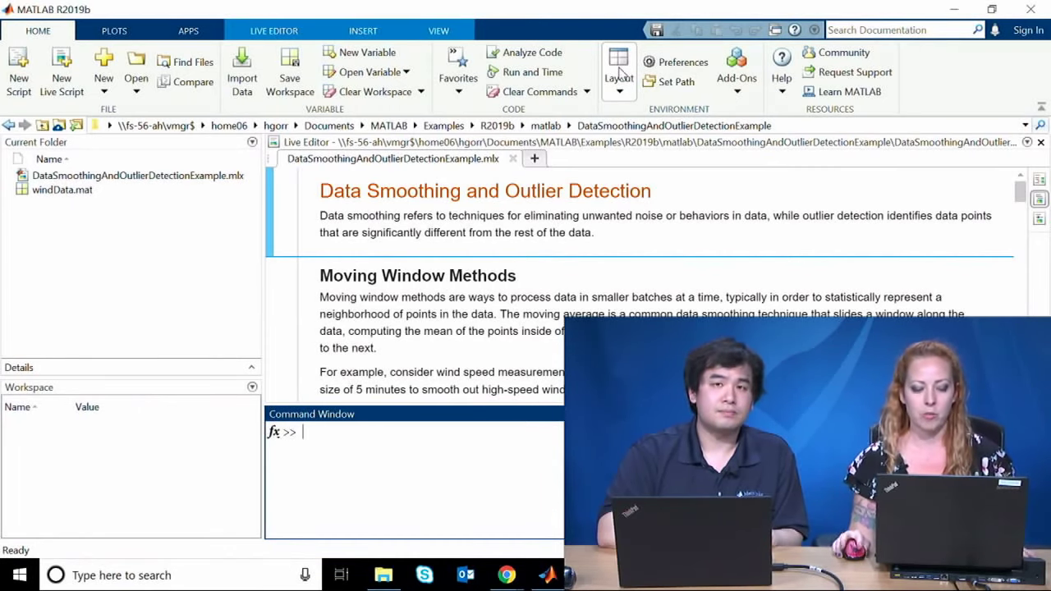
{"action": "left_click_drag", "start_coordinate": [182, 145], "coordinate": [151, 503]}
{"action": "left_click_drag", "start_coordinate": [160, 353], "coordinate": [132, 228]}
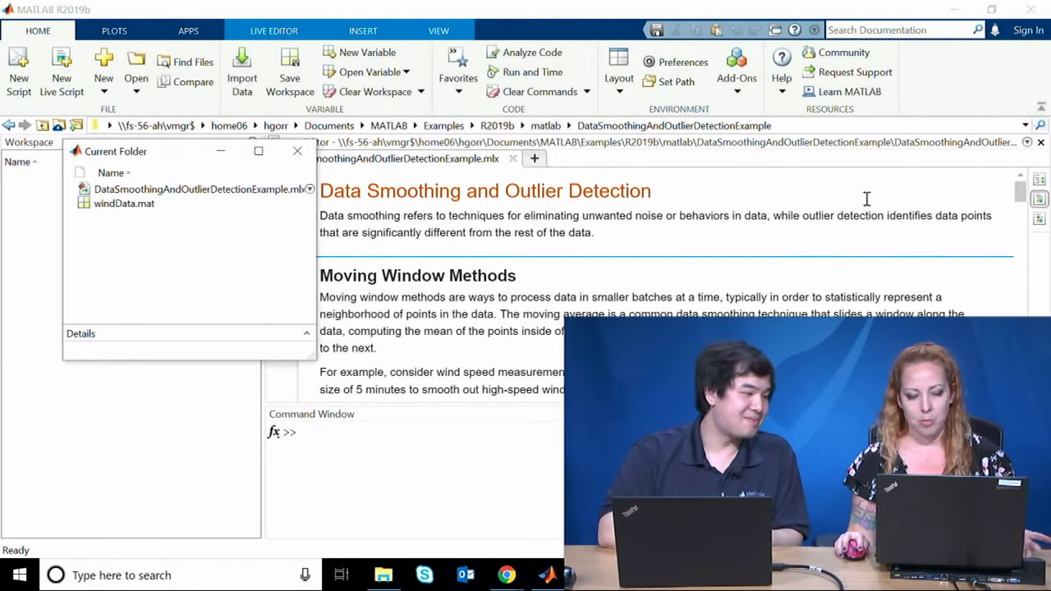
Step: Collapse the toolstrip and apply the Three Column desktop layout
{"action": "left_click", "coordinate": [863, 145]}
{"action": "left_click", "coordinate": [1040, 106]}
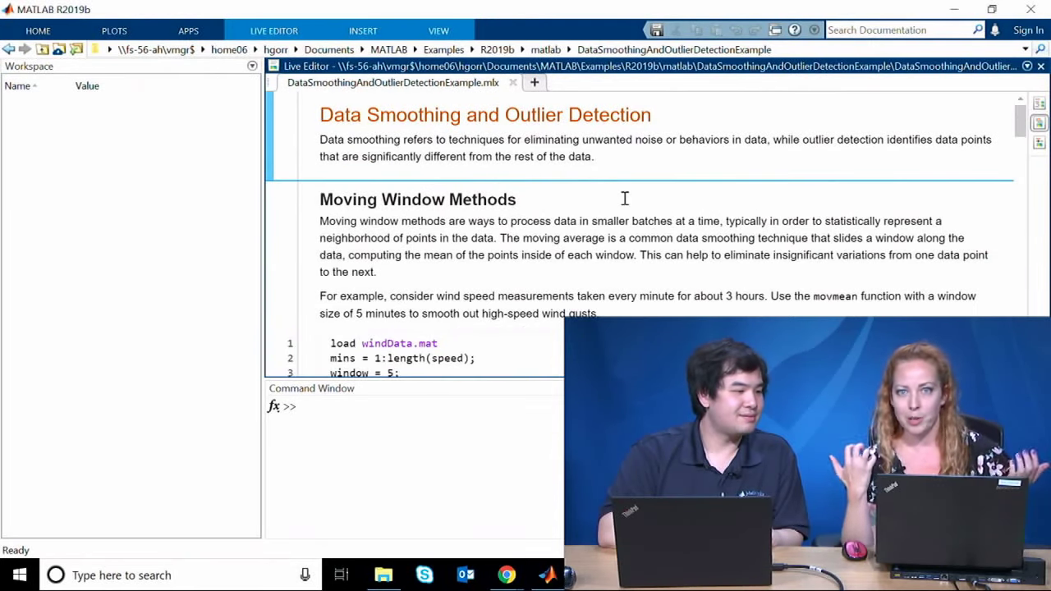
{"action": "left_click", "coordinate": [536, 139]}
{"action": "left_click", "coordinate": [283, 33]}
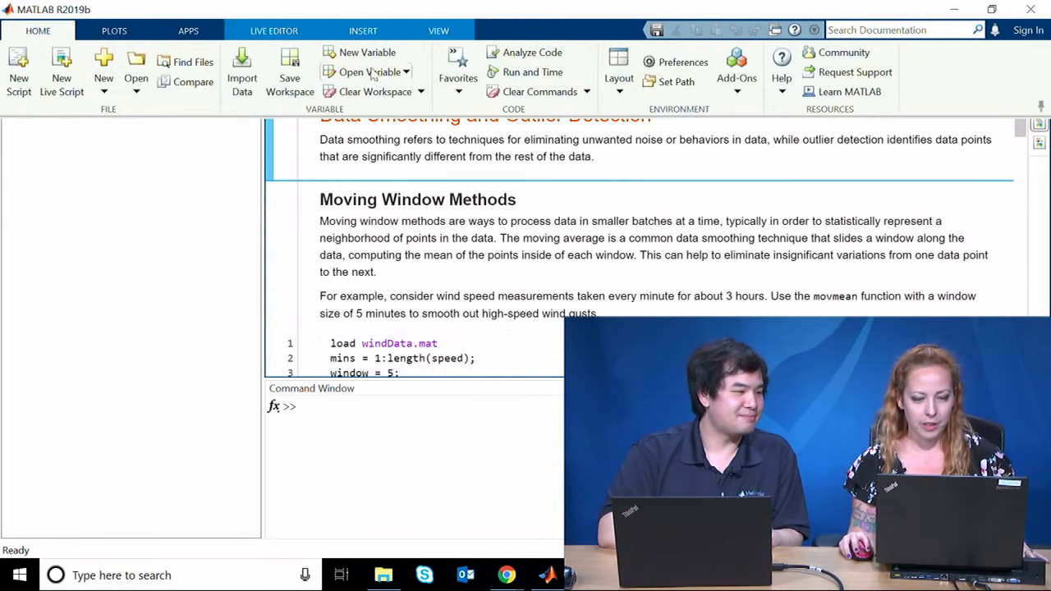
{"action": "left_click", "coordinate": [619, 74]}
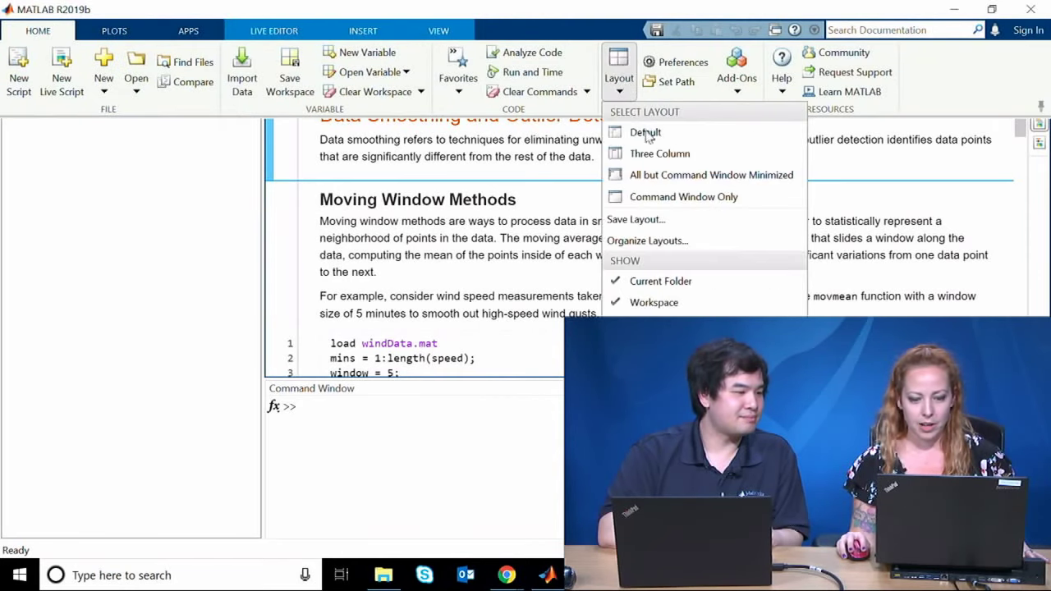
{"action": "left_click", "coordinate": [688, 157]}
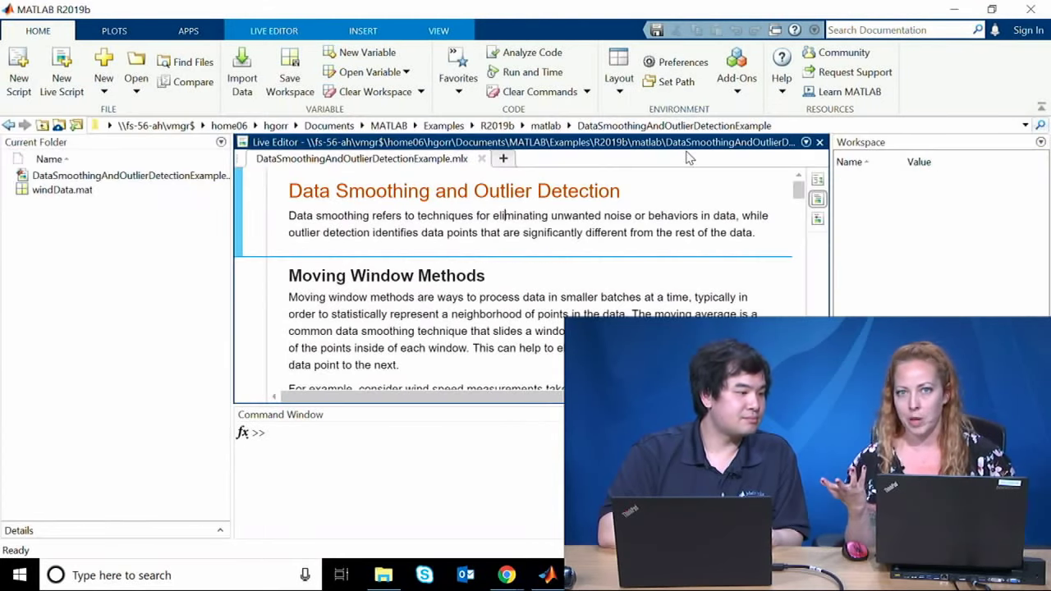
{"action": "left_click", "coordinate": [271, 432]}
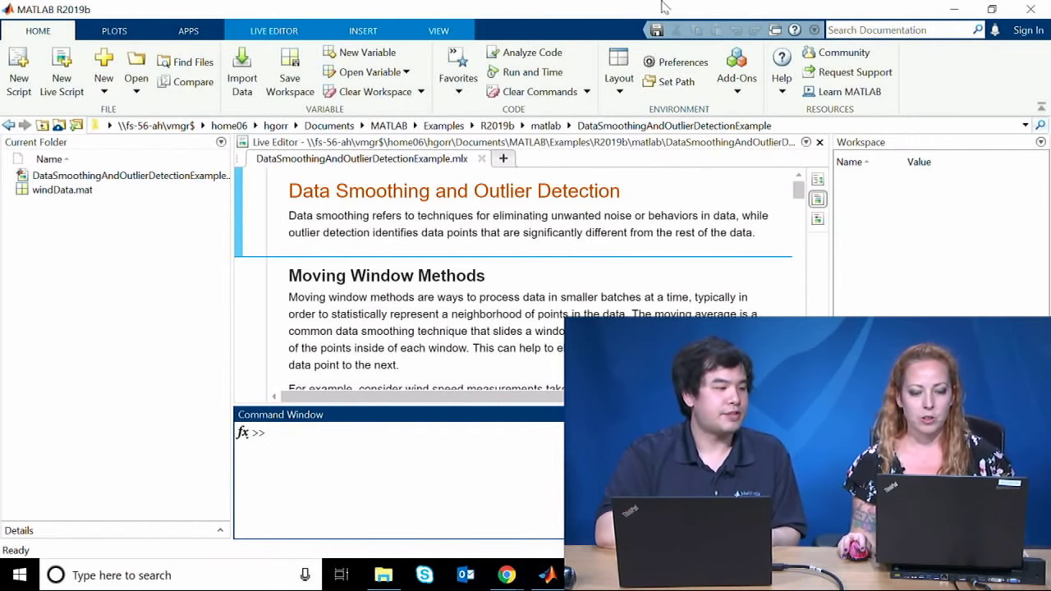
{"action": "left_click", "coordinate": [674, 64]}
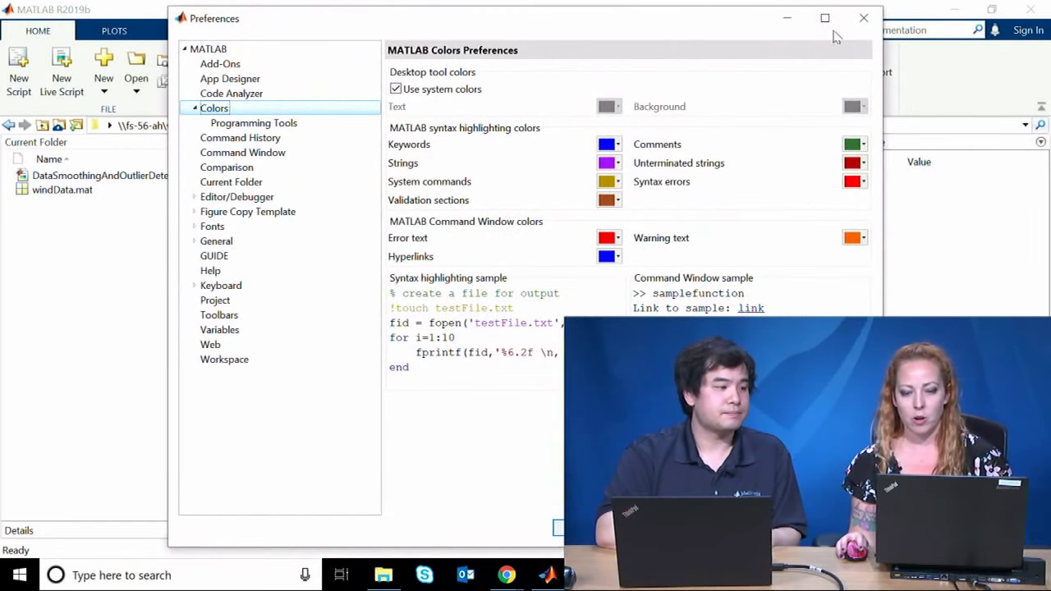
{"action": "left_click", "coordinate": [860, 24]}
{"action": "left_click", "coordinate": [682, 79]}
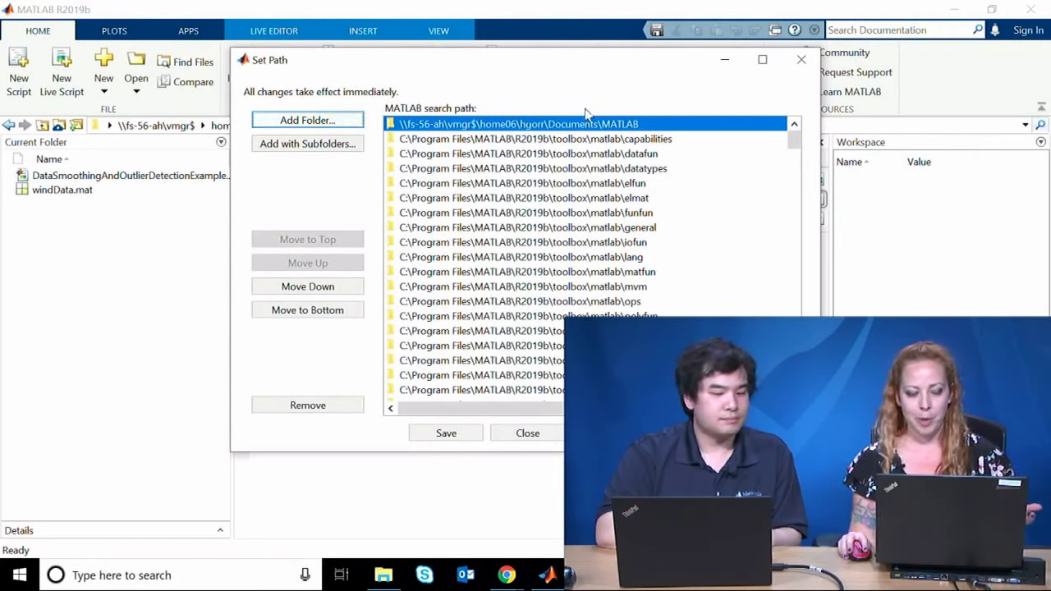
{"action": "left_click", "coordinate": [328, 147]}
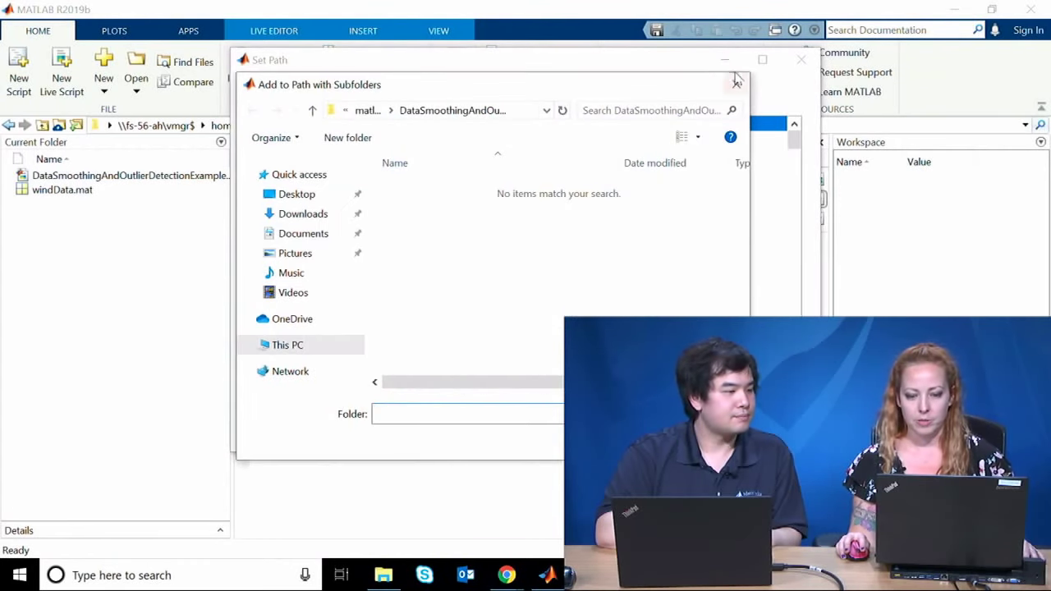
{"action": "left_click", "coordinate": [735, 80]}
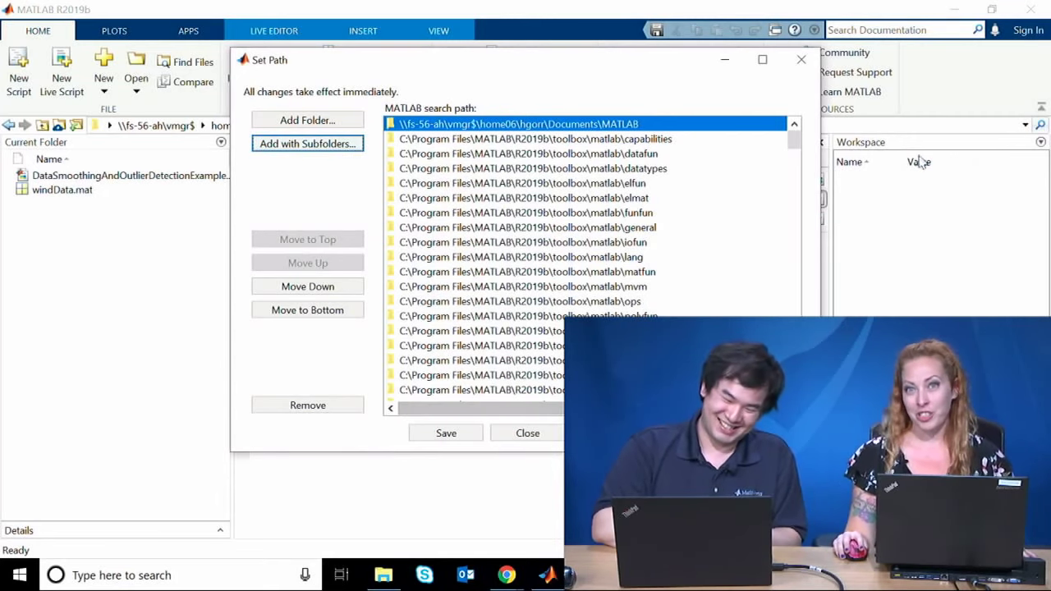
{"action": "left_click_drag", "start_coordinate": [793, 136], "coordinate": [793, 168]}
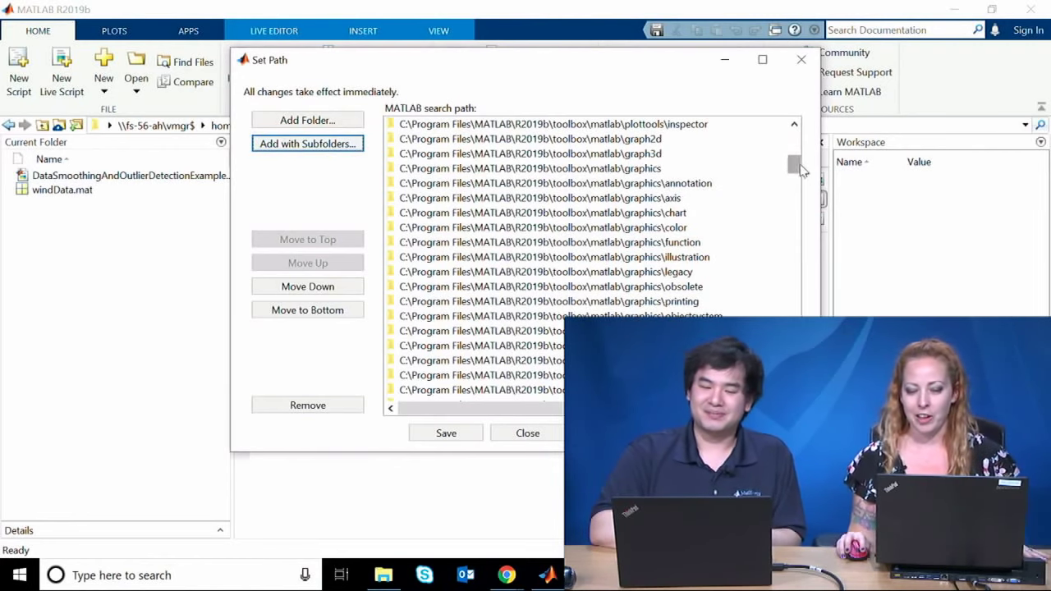
{"action": "scroll", "coordinate": [798, 169], "scroll_direction": "up", "scroll_amount": 10}
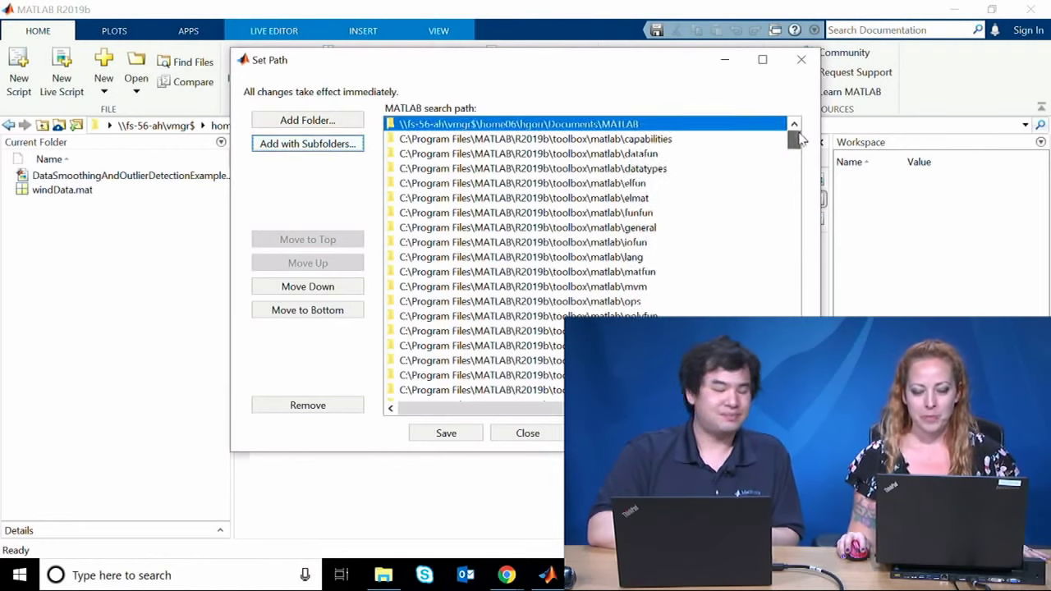
{"action": "left_click", "coordinate": [802, 59]}
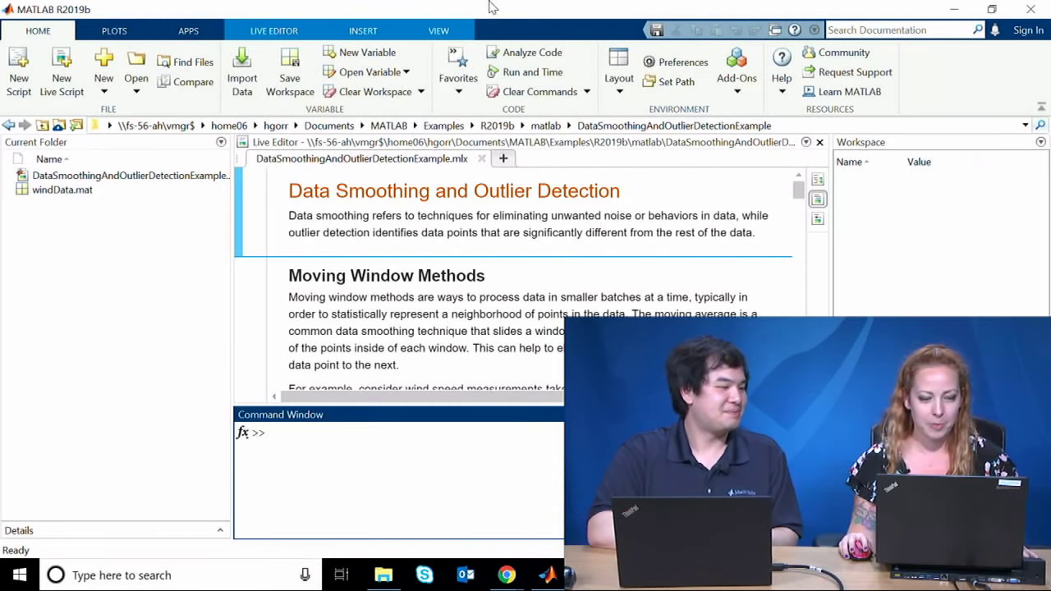
Step: Maximise the live script and run the wind-speed moving-mean section with Ctrl+Enter
{"action": "left_click", "coordinate": [458, 238]}
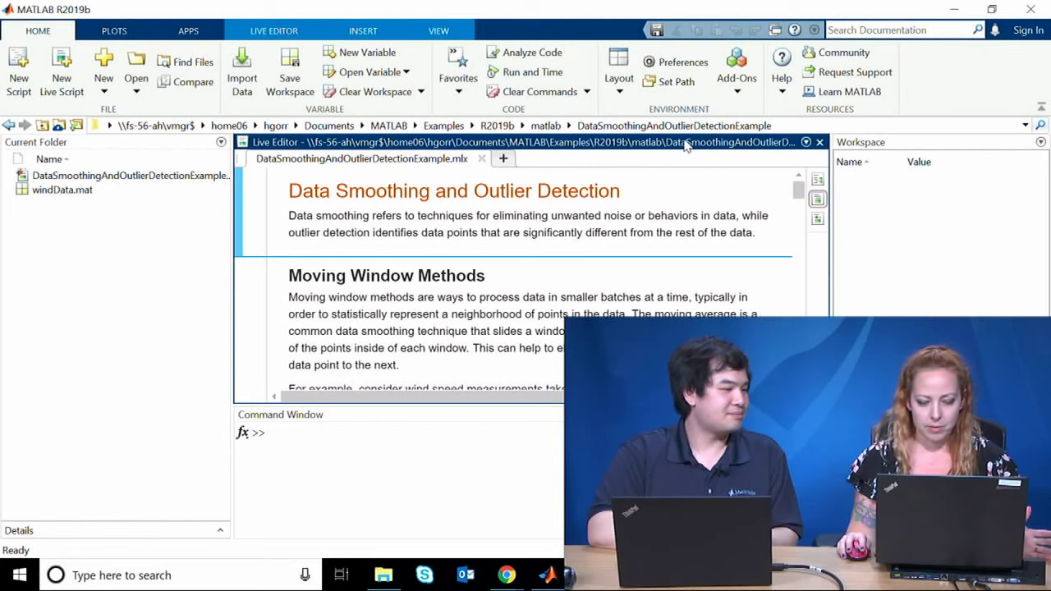
{"action": "key", "text": "ctrl+shift+m"}
{"action": "scroll", "coordinate": [498, 349], "scroll_direction": "down", "scroll_amount": 8}
{"action": "scroll", "coordinate": [492, 312], "scroll_direction": "up", "scroll_amount": 3}
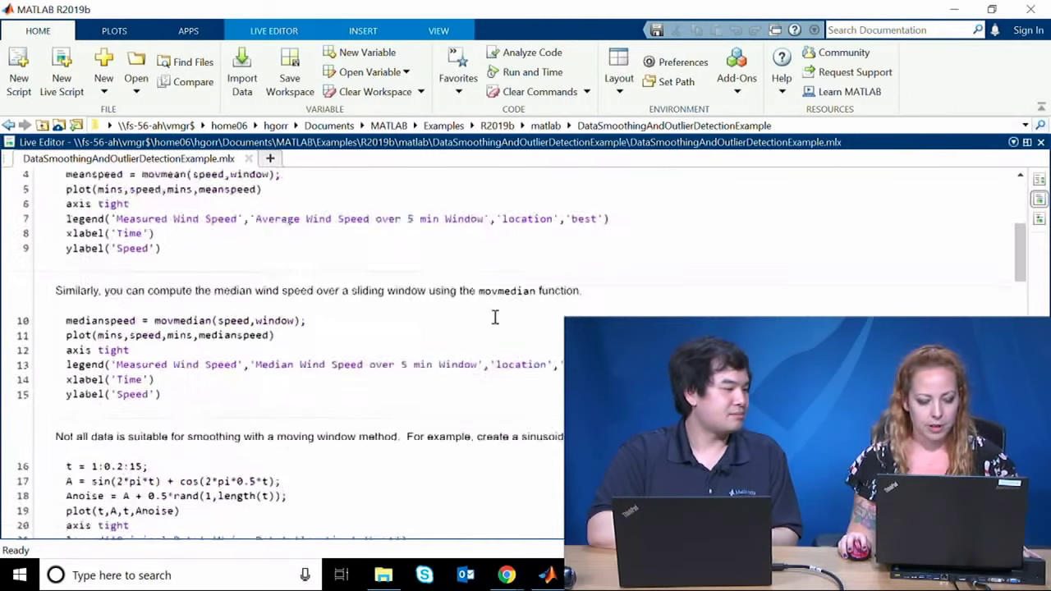
{"action": "left_click", "coordinate": [508, 277]}
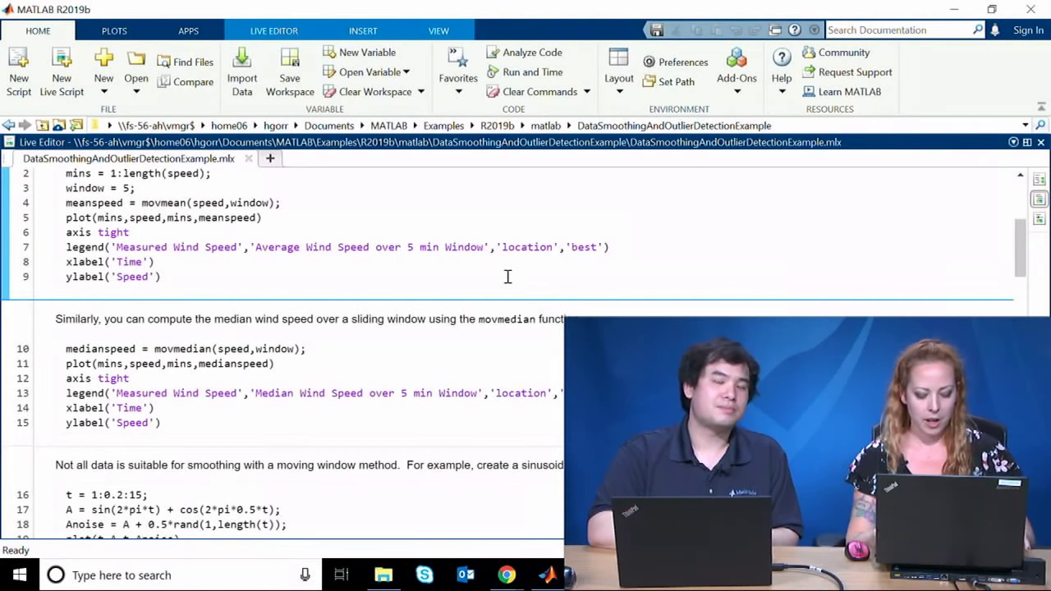
{"action": "key", "text": "ctrl+Return"}
Step: Move to the noisy-signal section and bring up the LIVE EDITOR tools
{"action": "scroll", "coordinate": [507, 263], "scroll_direction": "down", "scroll_amount": 5}
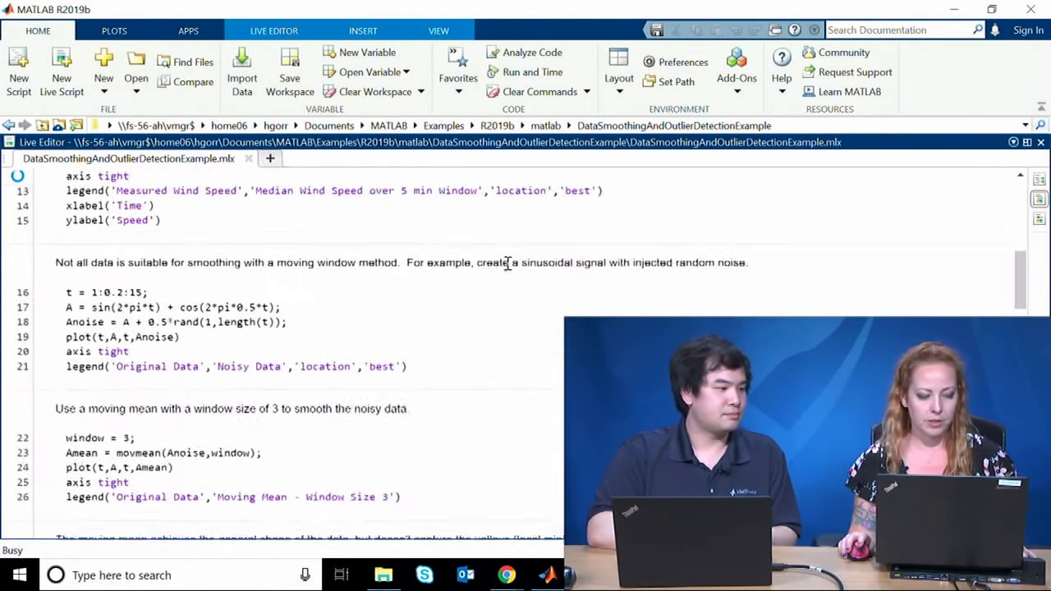
{"action": "scroll", "coordinate": [507, 263], "scroll_direction": "down", "scroll_amount": 1}
{"action": "left_click", "coordinate": [508, 257]}
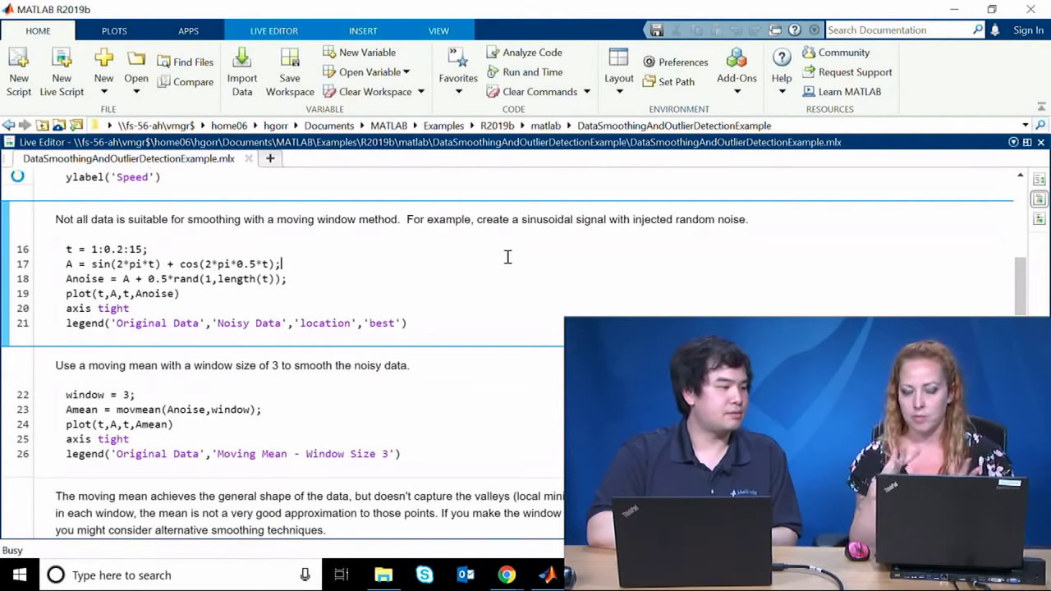
{"action": "left_click", "coordinate": [287, 31]}
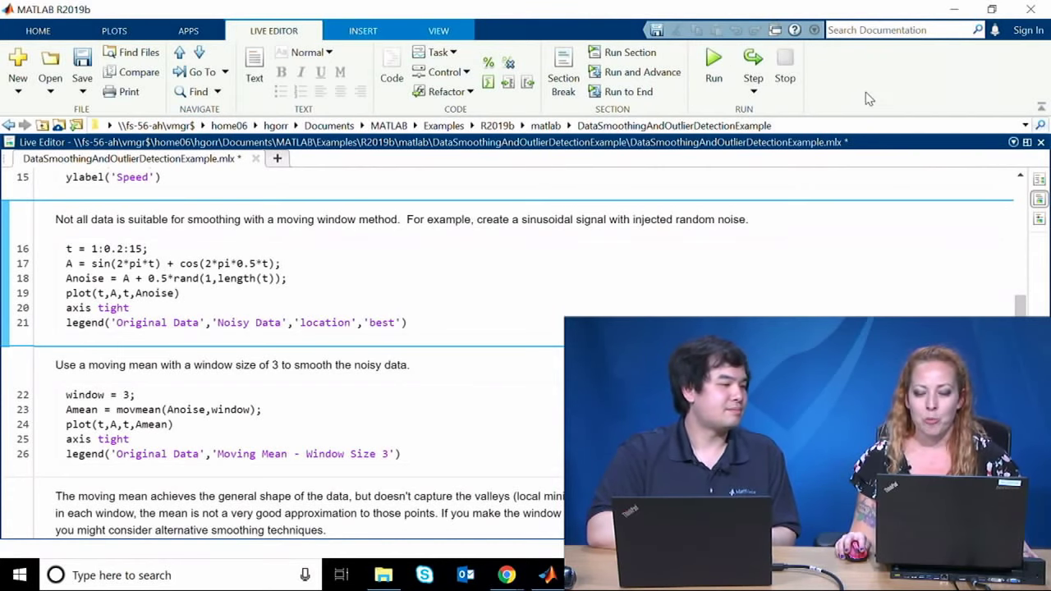
Step: Insert a blank line after the noisy-data legend line in the live script
{"action": "left_click", "coordinate": [878, 30]}
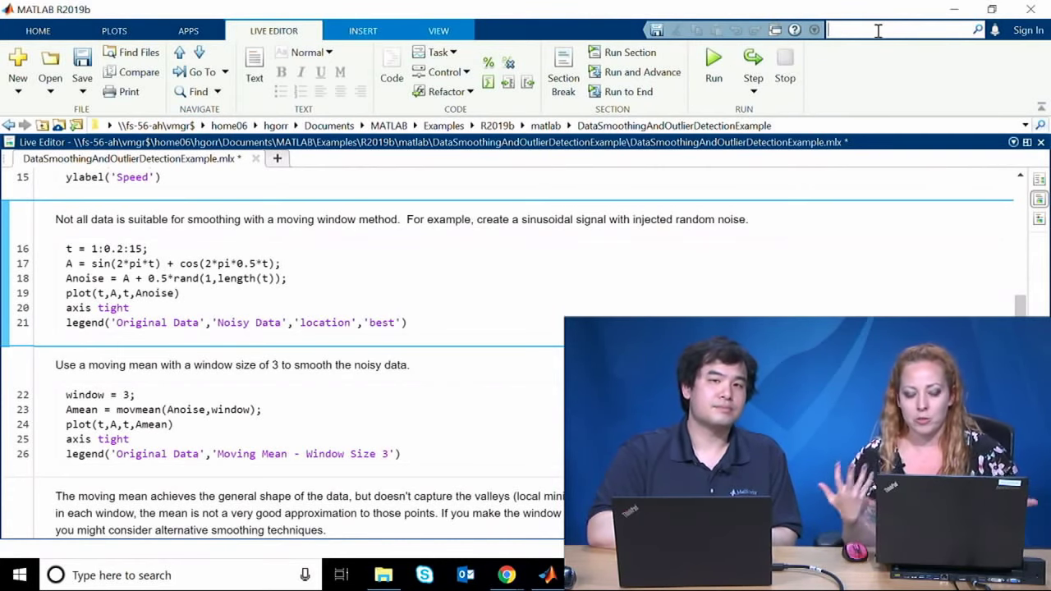
{"action": "left_click", "coordinate": [756, 316]}
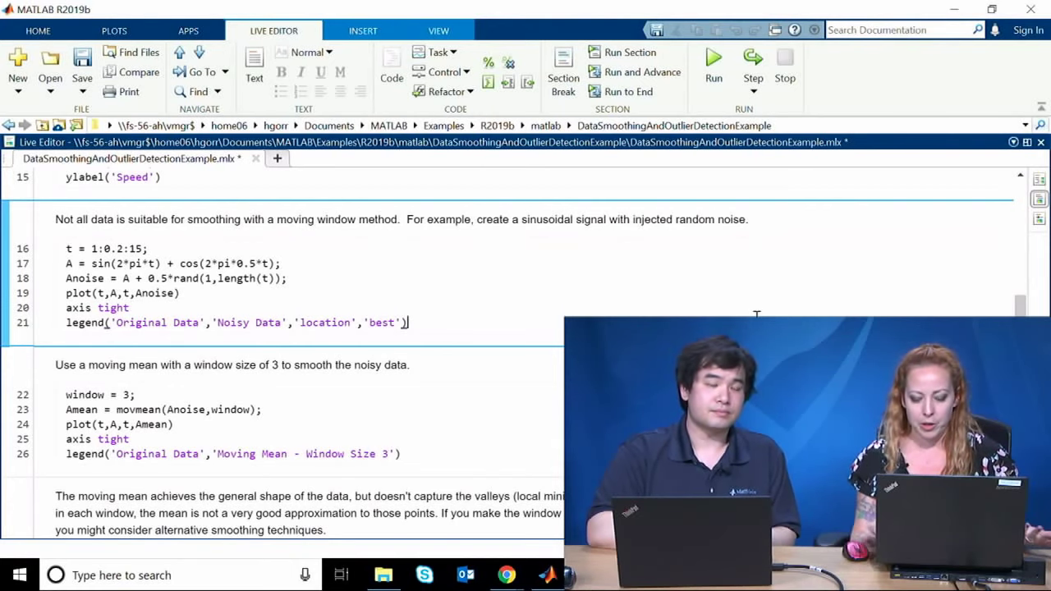
{"action": "key", "text": "Return"}
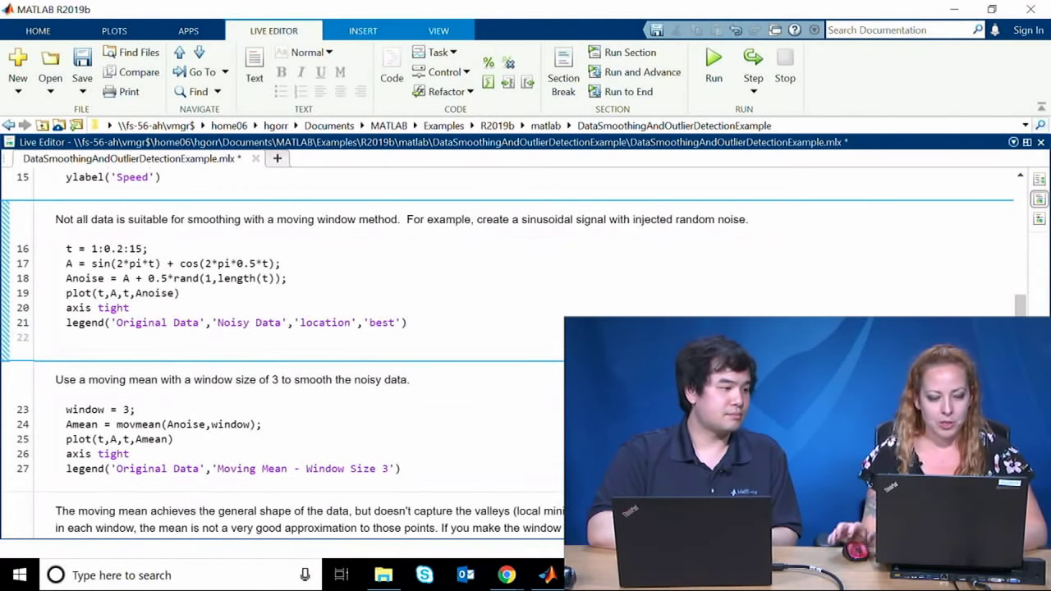
{"action": "scroll", "coordinate": [768, 300], "scroll_direction": "up", "scroll_amount": 15}
{"action": "scroll", "coordinate": [768, 300], "scroll_direction": "down", "scroll_amount": 6}
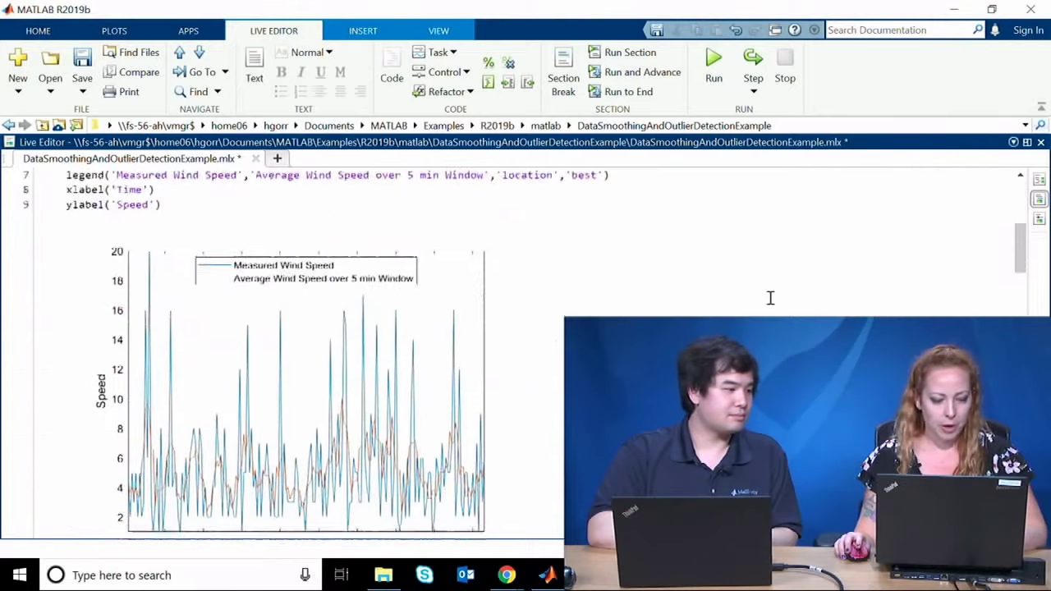
Step: Show outputs on the right and add a title( line after ylabel('Speed')
{"action": "left_click", "coordinate": [1040, 106]}
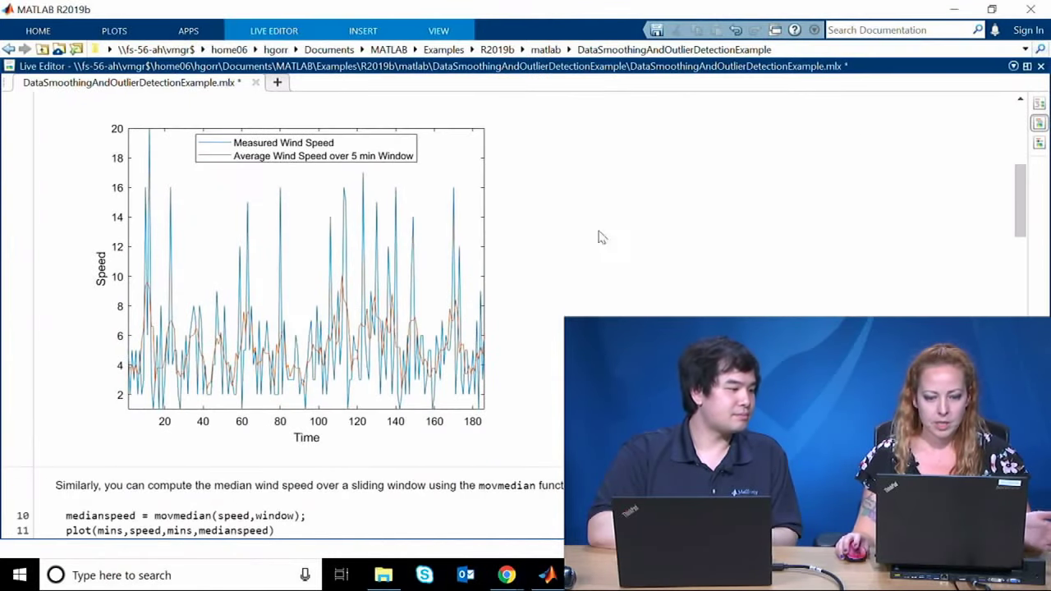
{"action": "left_click", "coordinate": [1039, 105]}
{"action": "left_click", "coordinate": [373, 236]}
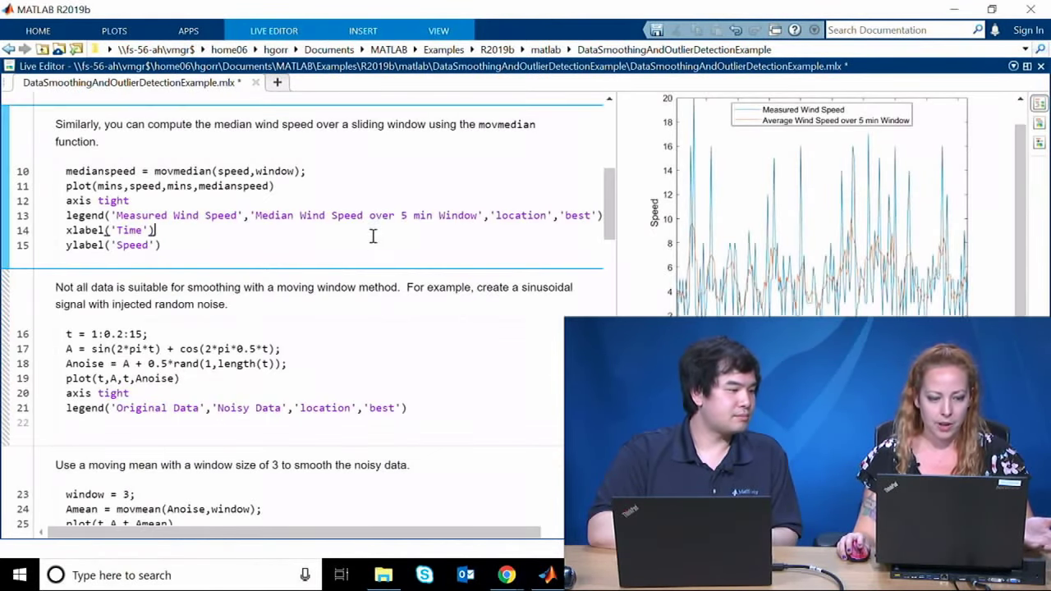
{"action": "key", "text": "Return"}
{"action": "type", "text": "ti"}
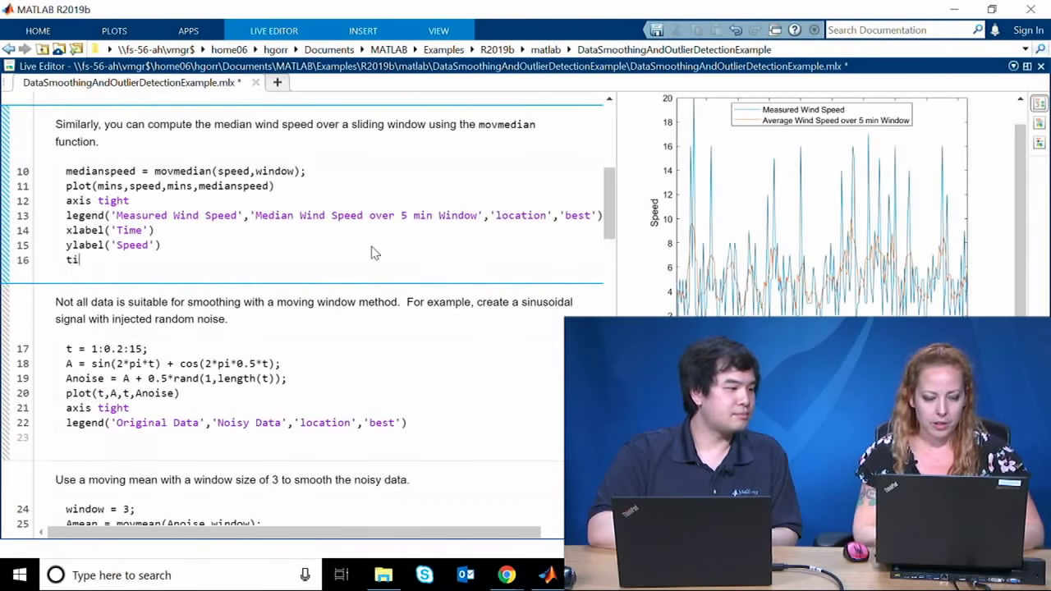
{"action": "type", "text": "tle("}
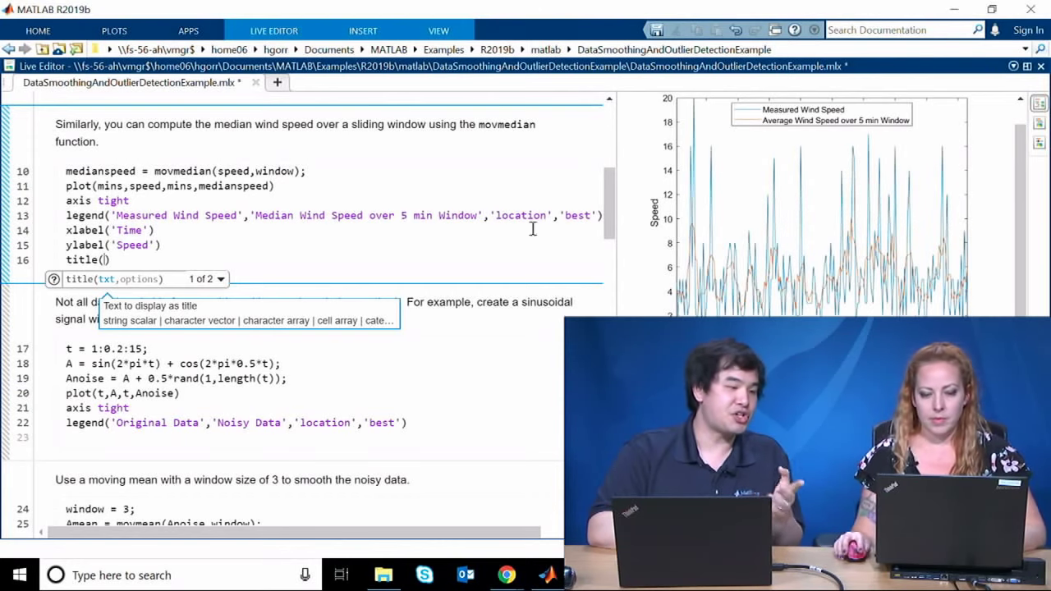
{"action": "left_click", "coordinate": [940, 240]}
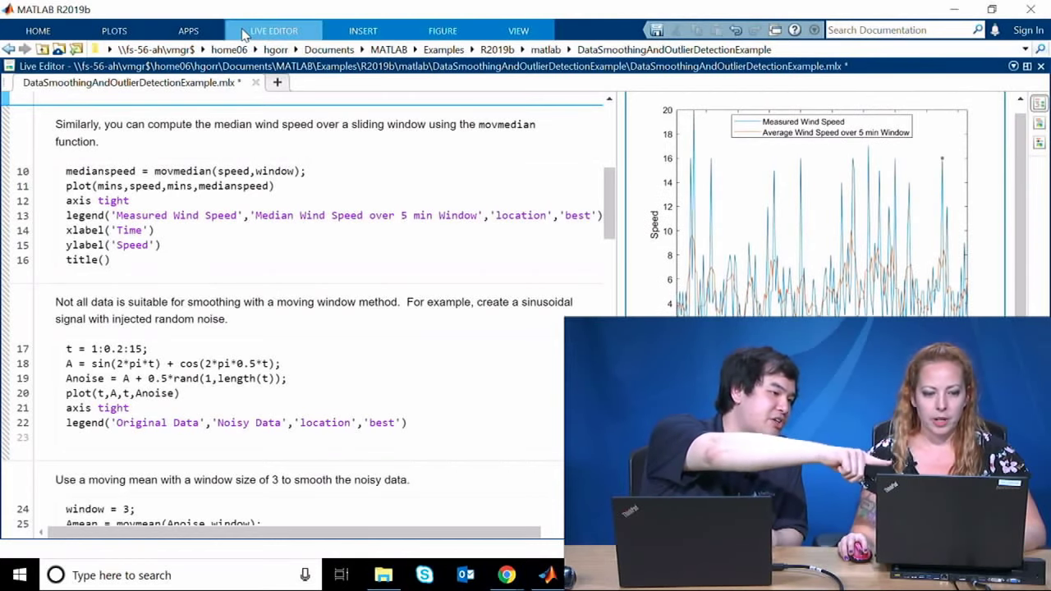
Step: Title the wind-speed figure 'hello world!' using the Figure tab's Title tool
{"action": "left_click", "coordinate": [273, 30]}
{"action": "left_click", "coordinate": [1041, 105]}
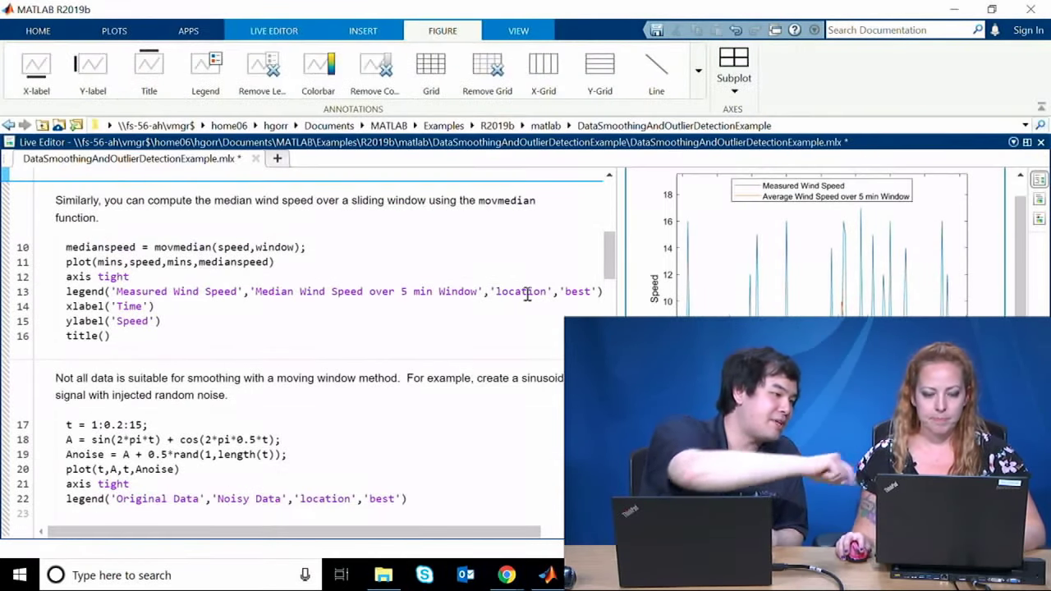
{"action": "left_click", "coordinate": [150, 82]}
{"action": "type", "text": "hello world!"}
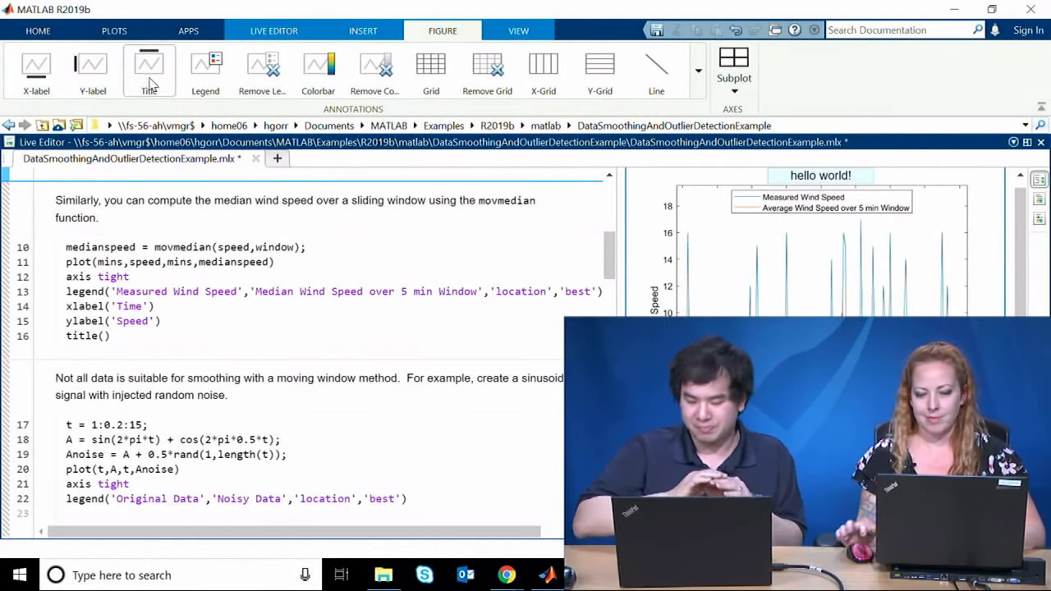
{"action": "left_click", "coordinate": [431, 233]}
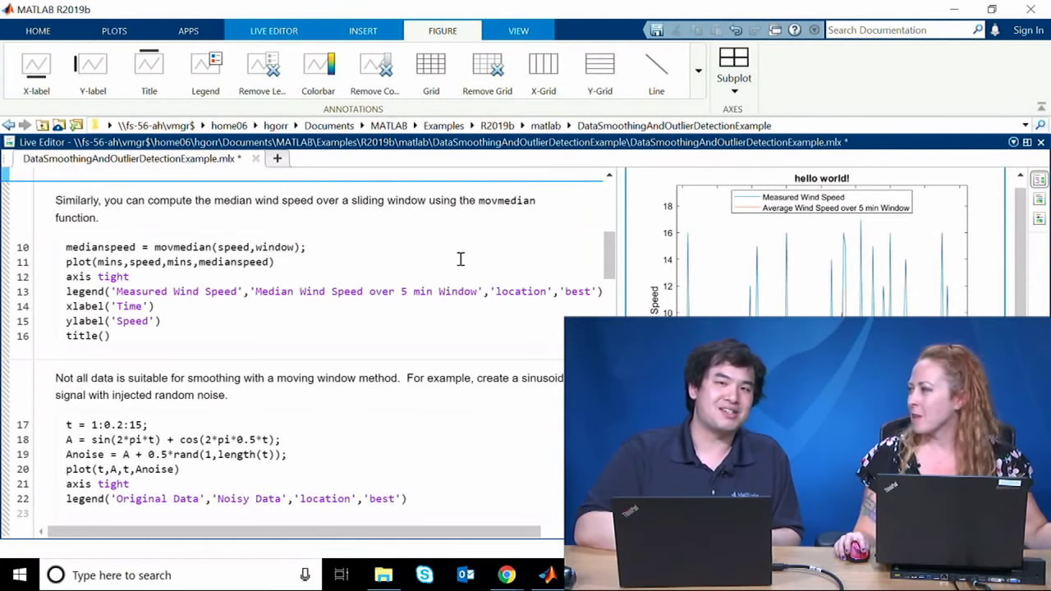
{"action": "left_click", "coordinate": [394, 245]}
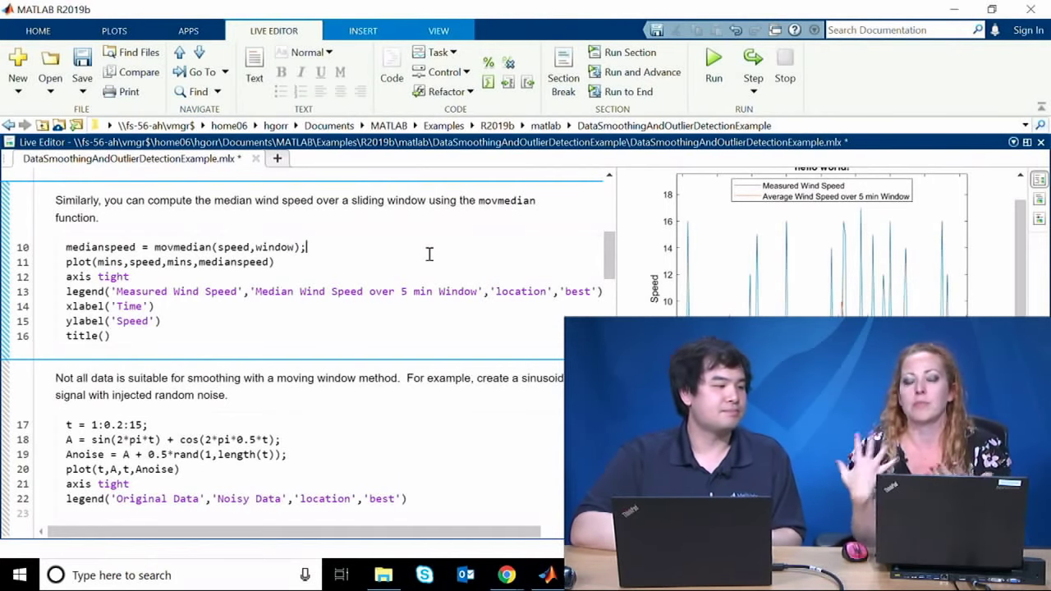
Step: Restore the desktop layout and close the example live script, answering the save prompt
{"action": "left_click", "coordinate": [300, 333]}
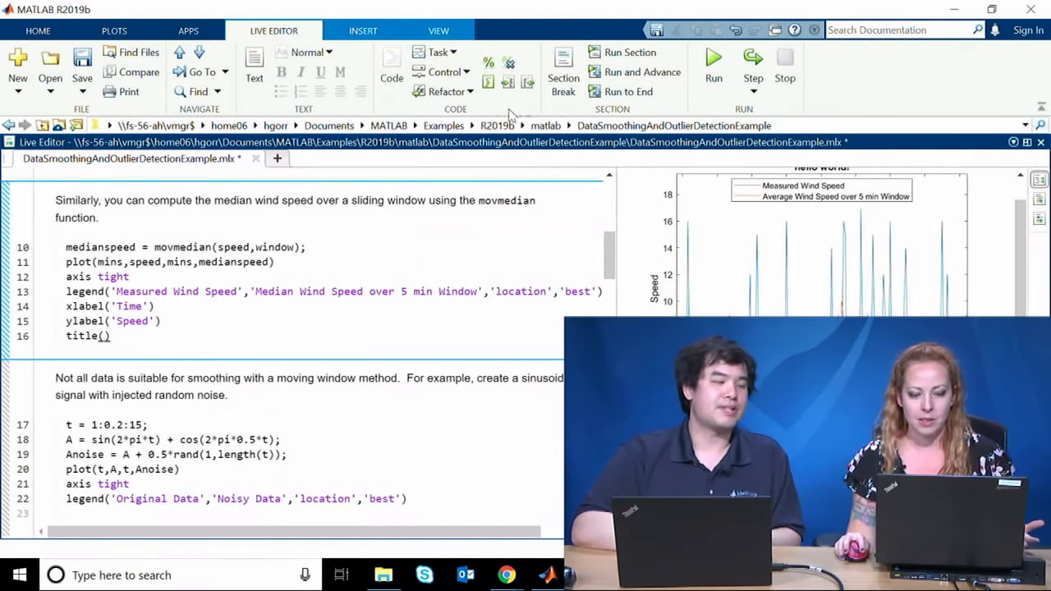
{"action": "double_click", "coordinate": [538, 142]}
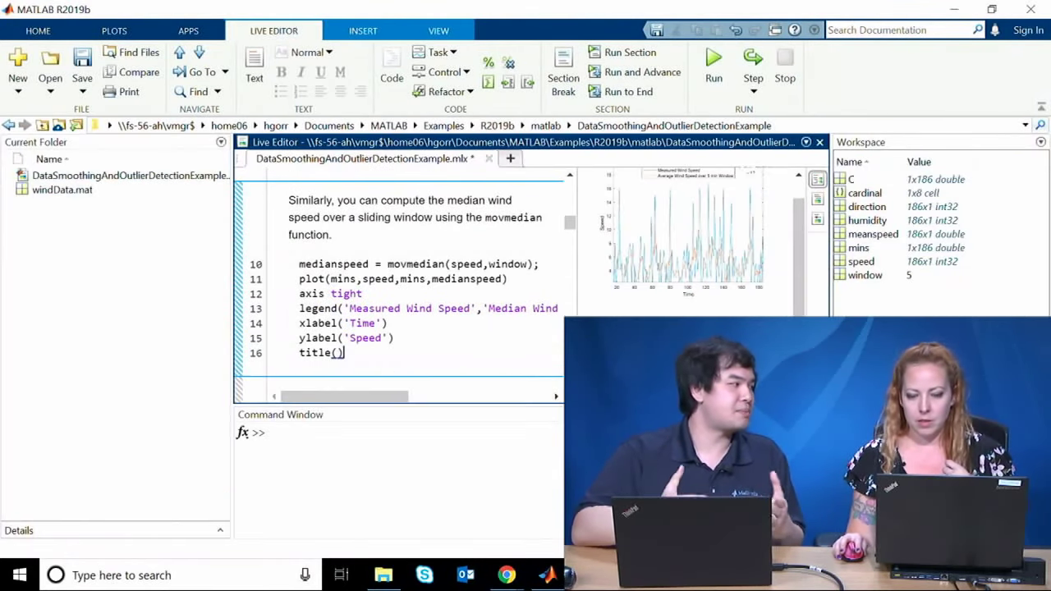
{"action": "left_click", "coordinate": [488, 158]}
{"action": "left_click", "coordinate": [509, 298]}
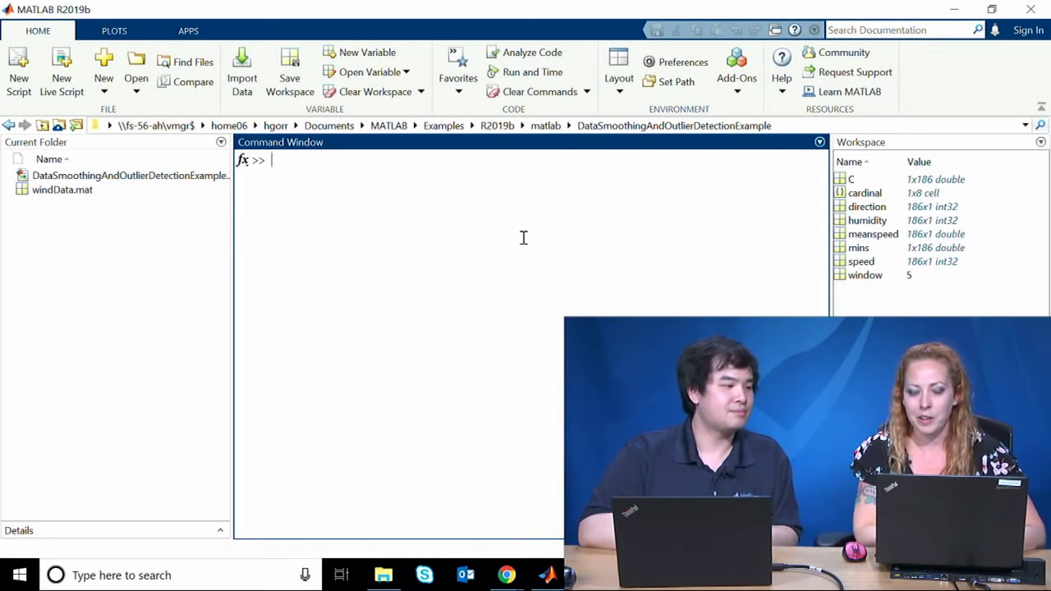
Step: Run doc max in the Command Window to open the max help page
{"action": "type", "text": "m"}
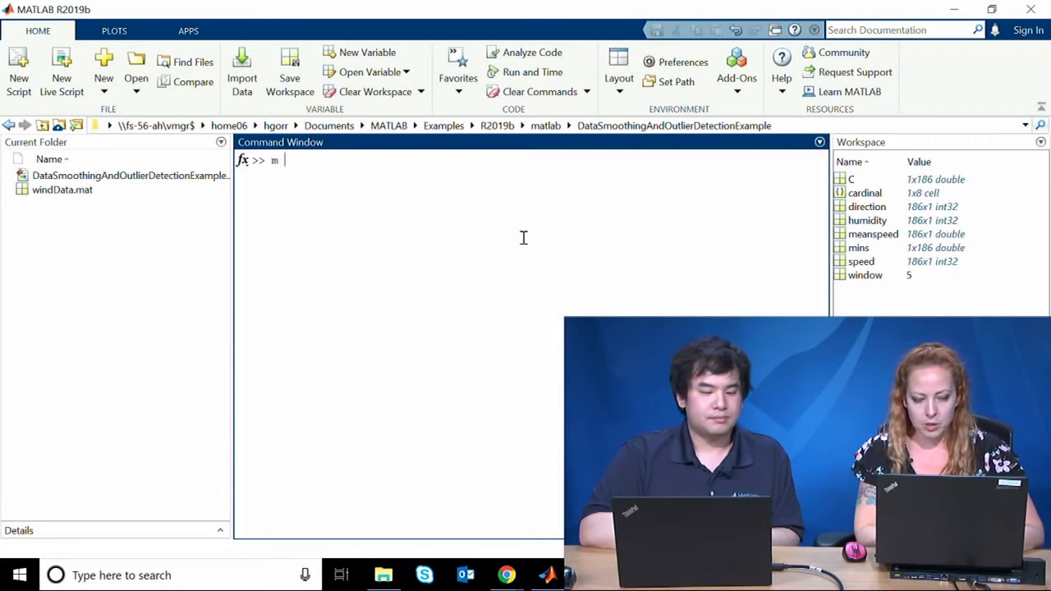
{"action": "type", "text": " -"}
{"action": "key", "text": "BackSpace"}
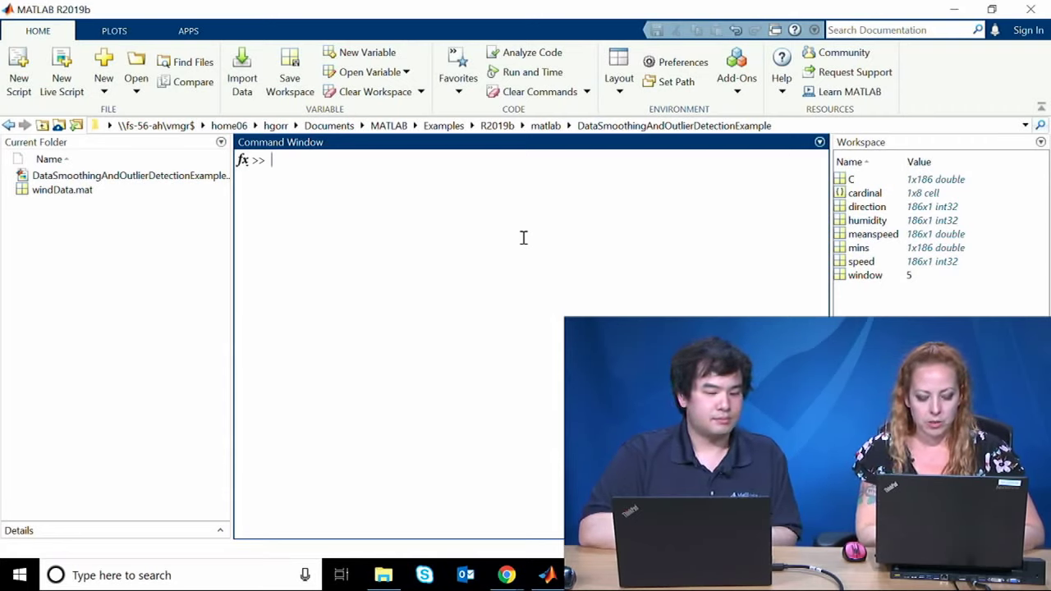
{"action": "type", "text": "doc max"}
{"action": "key", "text": "Return"}
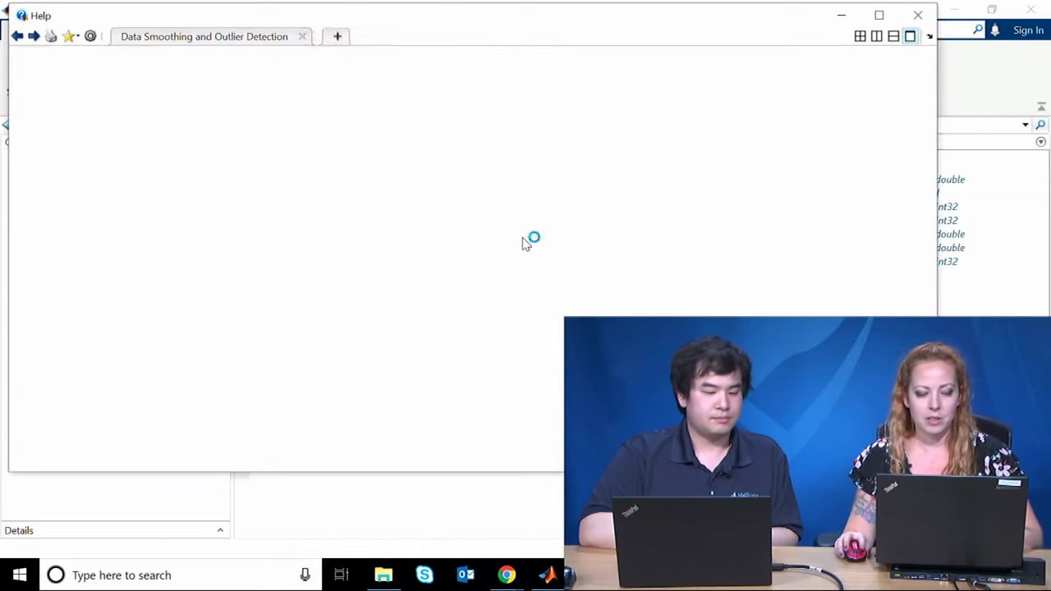
Step: Bring the closed max help page back from the taskbar and scroll through it
{"action": "left_click", "coordinate": [918, 14]}
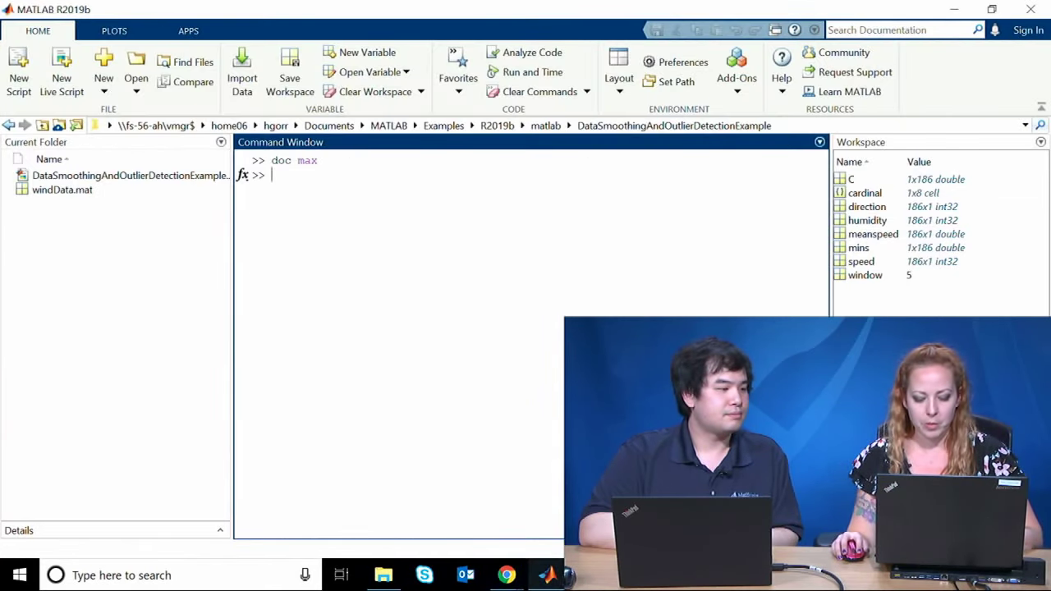
{"action": "left_click", "coordinate": [547, 574]}
{"action": "left_click", "coordinate": [640, 505]}
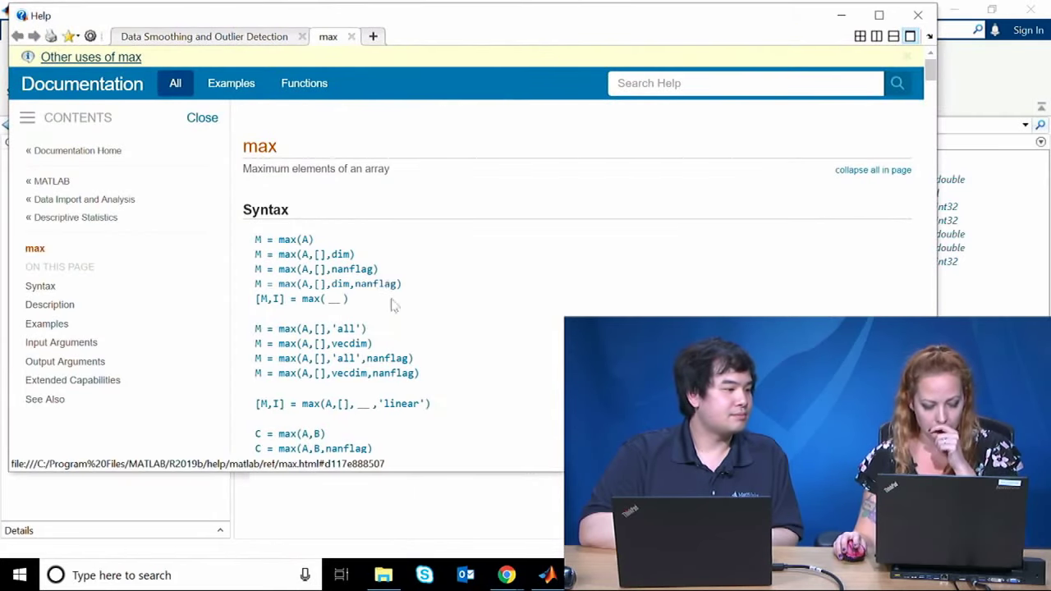
{"action": "scroll", "coordinate": [413, 310], "scroll_direction": "down", "scroll_amount": 3}
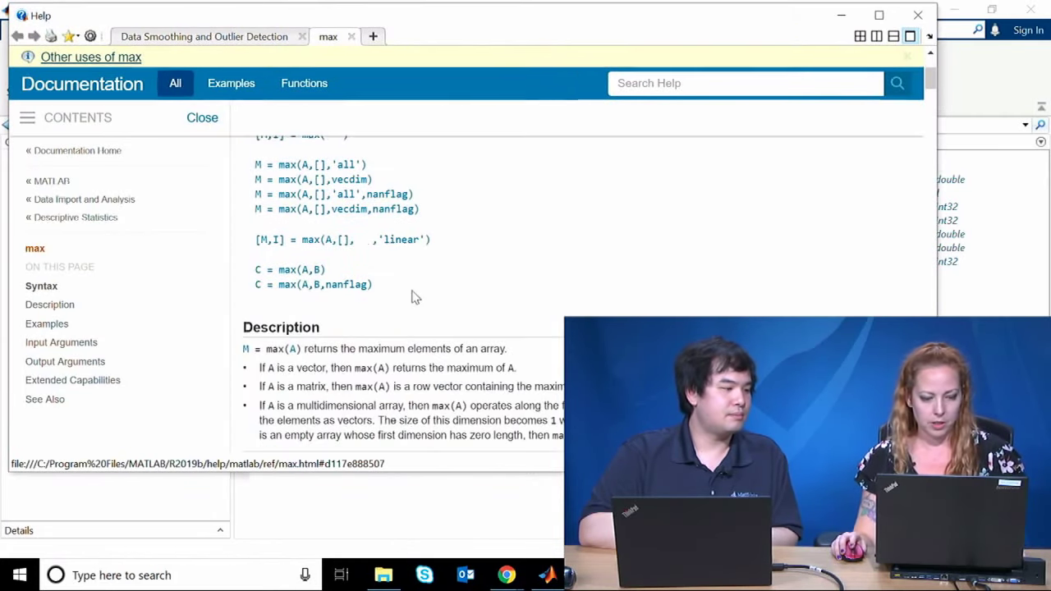
{"action": "scroll", "coordinate": [414, 304], "scroll_direction": "up", "scroll_amount": 3}
{"action": "scroll", "coordinate": [415, 294], "scroll_direction": "up", "scroll_amount": 2}
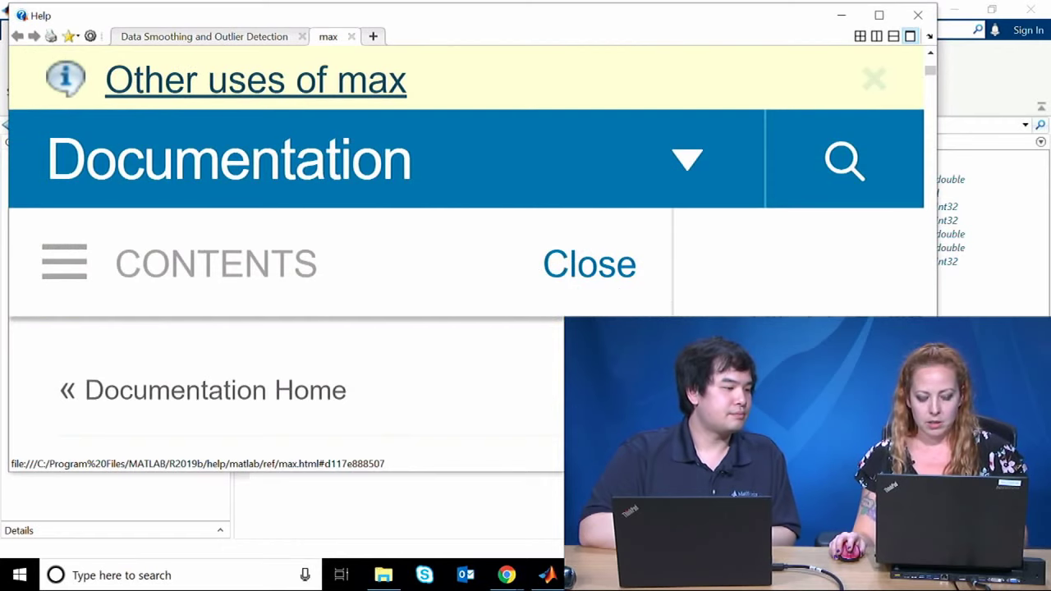
Step: Scroll down the max help page, then switch back to the Command Window
{"action": "scroll", "coordinate": [415, 294], "scroll_direction": "down", "scroll_amount": 2}
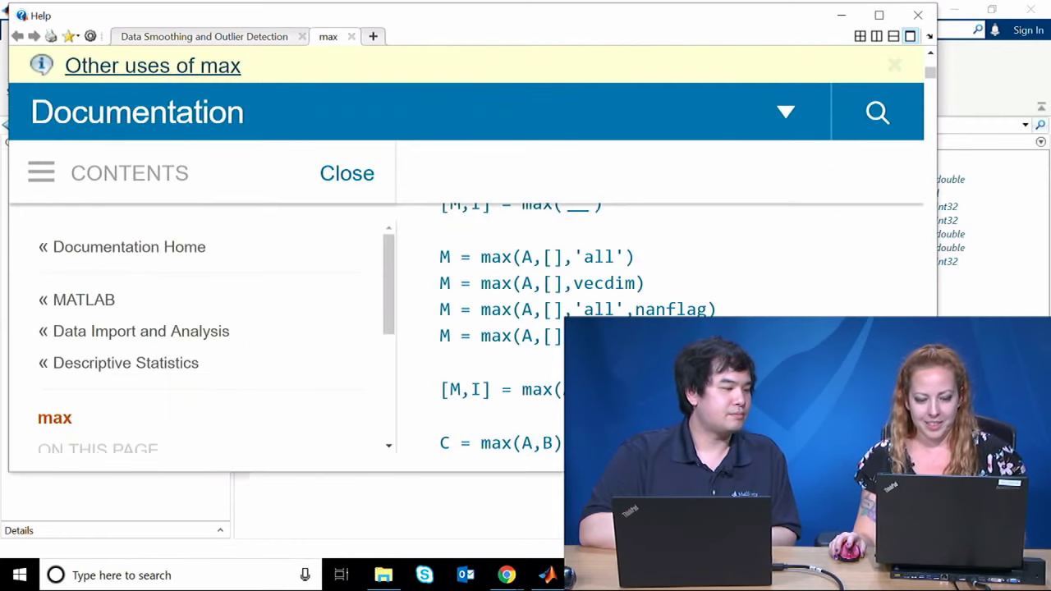
{"action": "scroll", "coordinate": [415, 294], "scroll_direction": "down", "scroll_amount": 1}
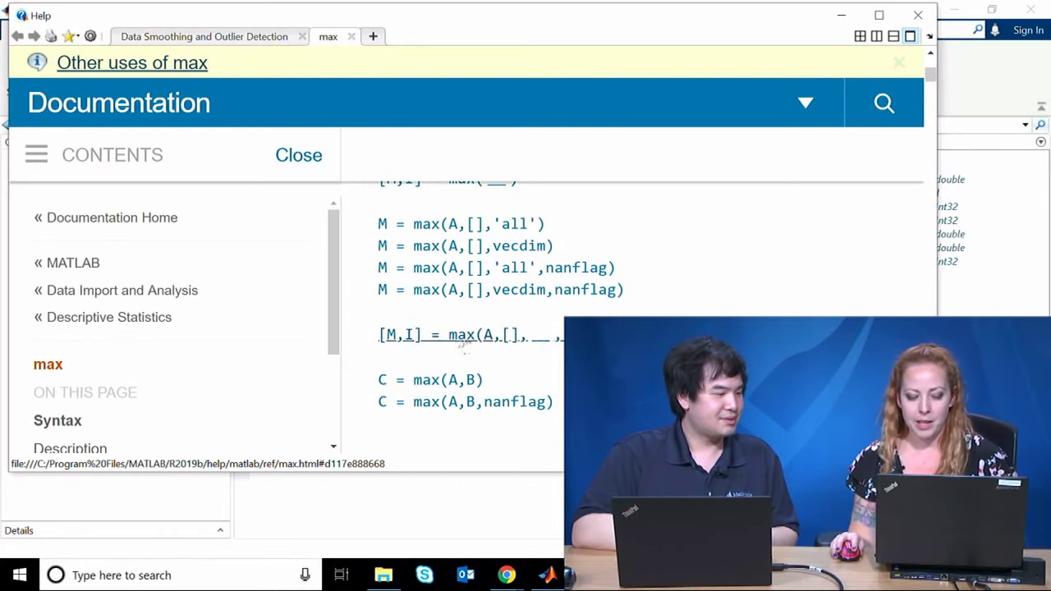
{"action": "key", "text": "alt+Tab"}
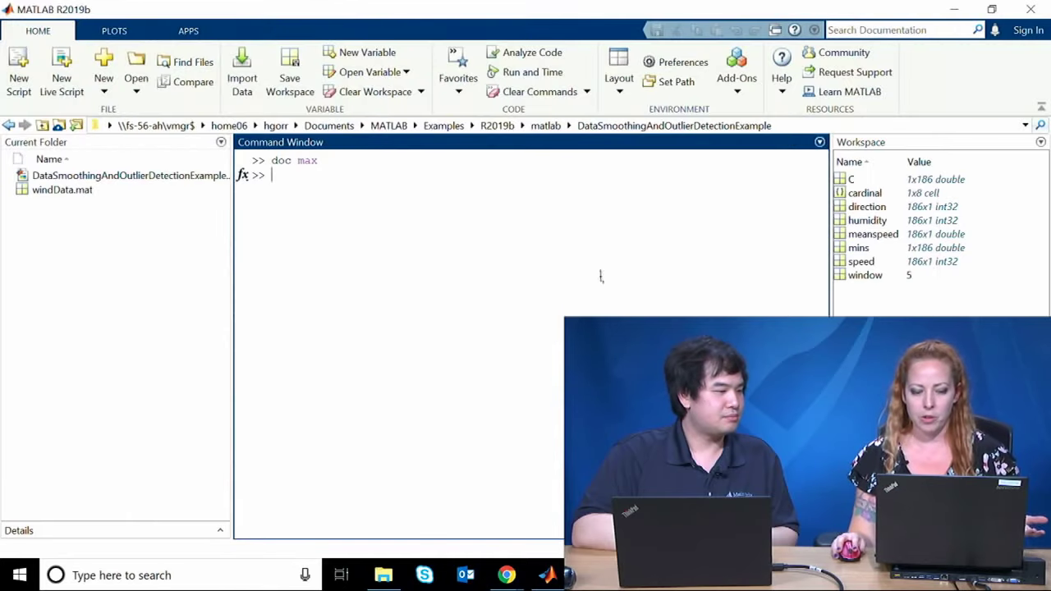
Step: Run max(humidity), completing the variable name from suggestions, which returns int32 93
{"action": "type", "text": "max"}
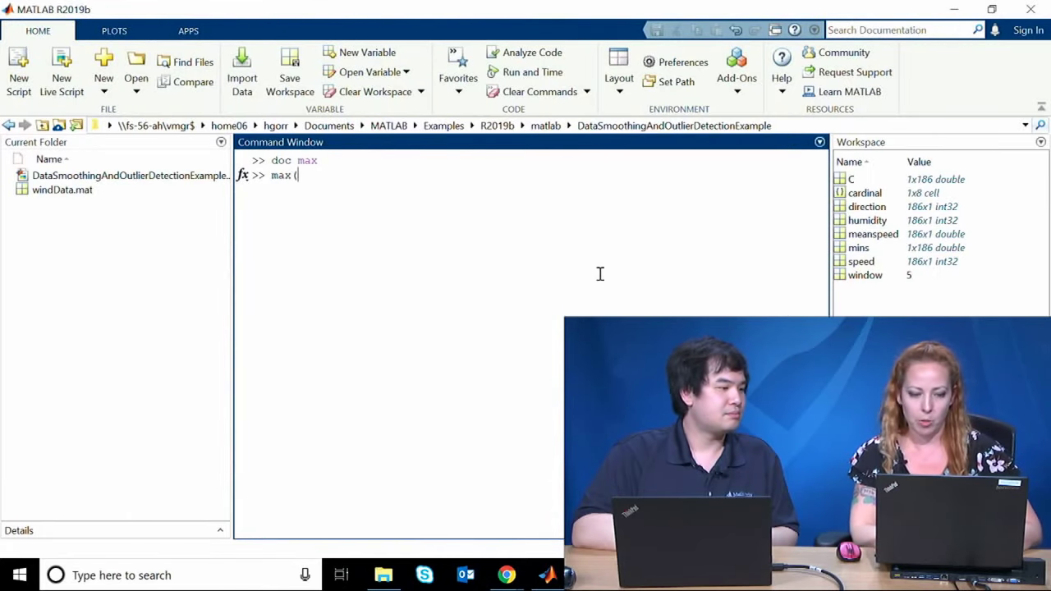
{"action": "type", "text": "(hu"}
{"action": "key", "text": "Tab"}
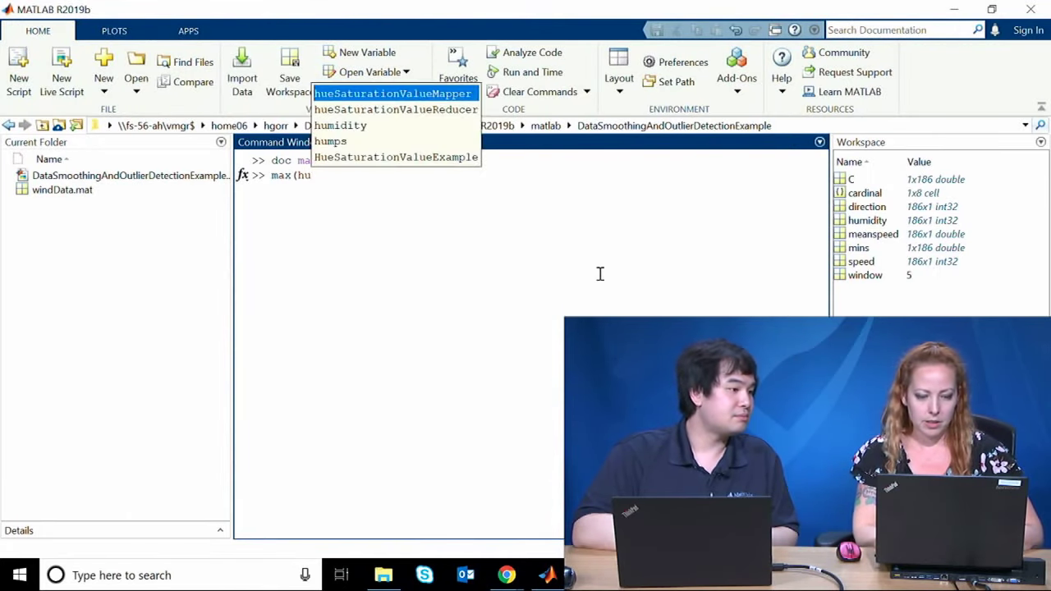
{"action": "key", "text": "Down"}
{"action": "key", "text": "Down"}
{"action": "key", "text": "Return"}
{"action": "type", "text": ")"}
{"action": "key", "text": "Return"}
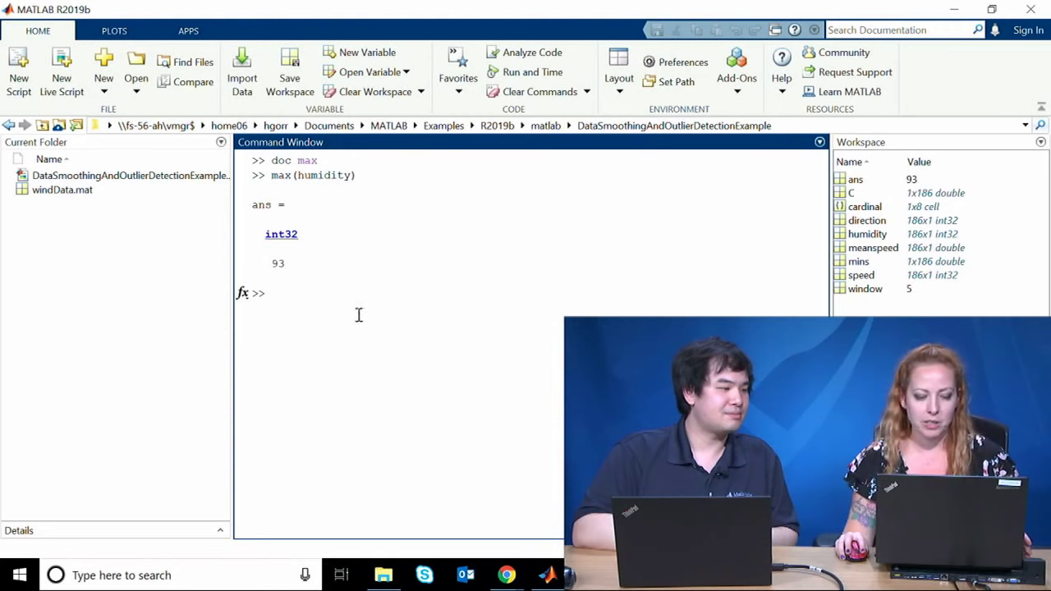
Step: Run [m,idx] = max(humidity) to get m = 93 and idx = 148
{"action": "key", "text": "Up"}
{"action": "key", "text": "Home"}
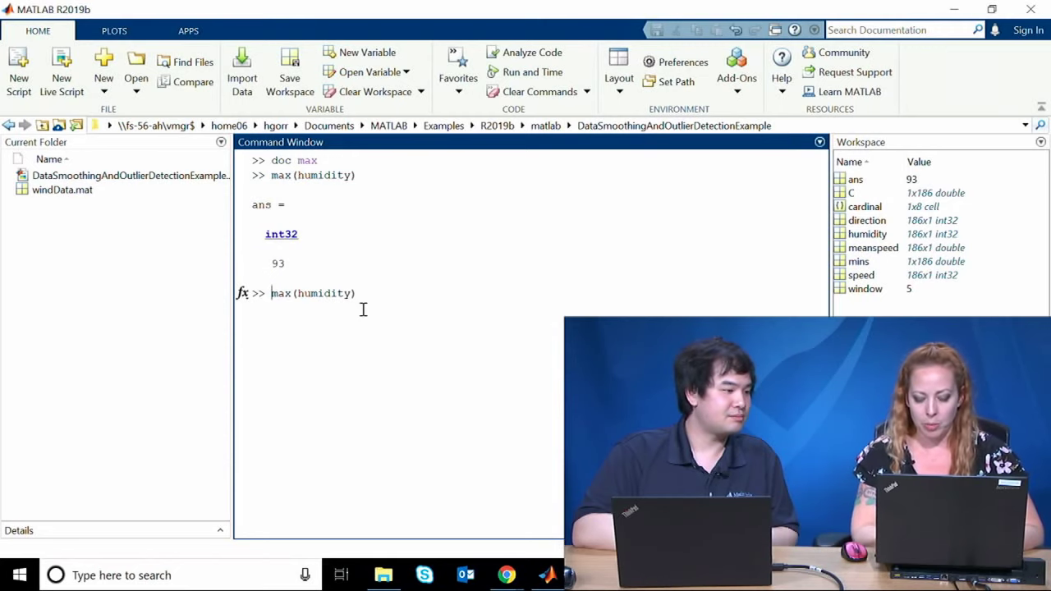
{"action": "type", "text": "[m,"}
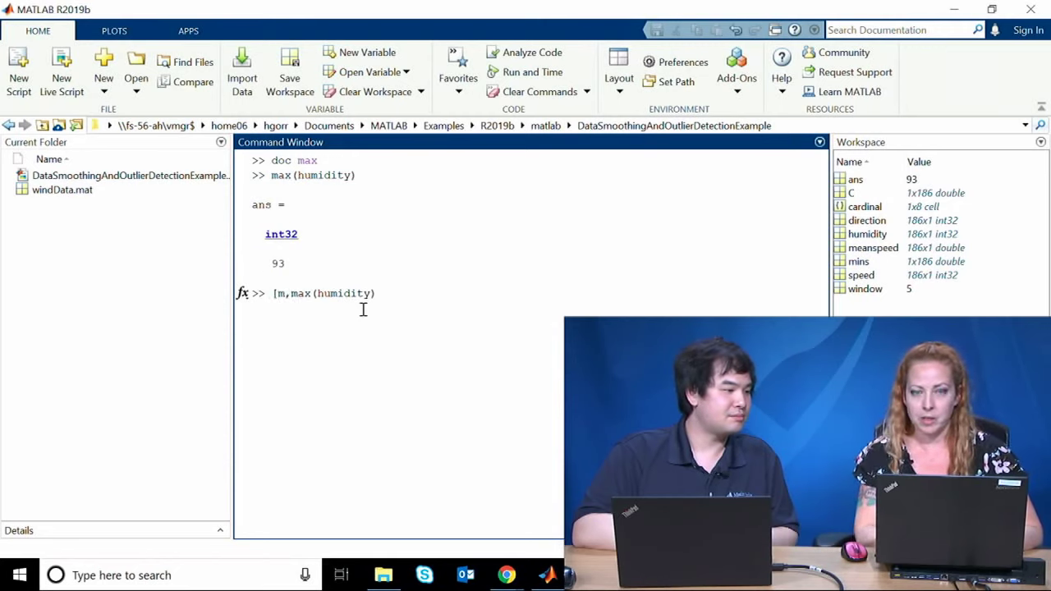
{"action": "type", "text": "idx] "}
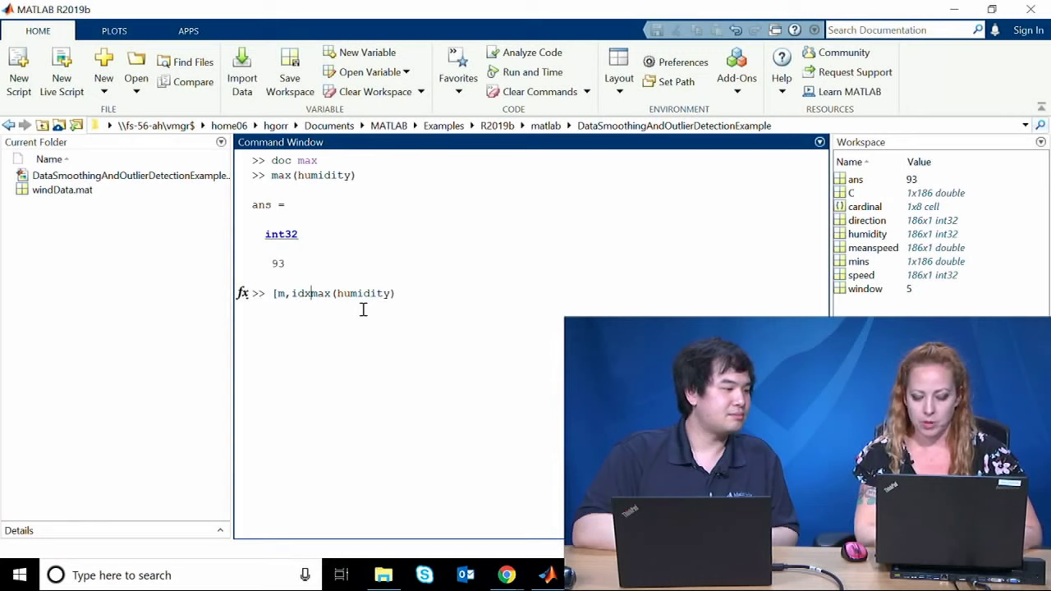
{"action": "type", "text": "="}
{"action": "key", "text": "Return"}
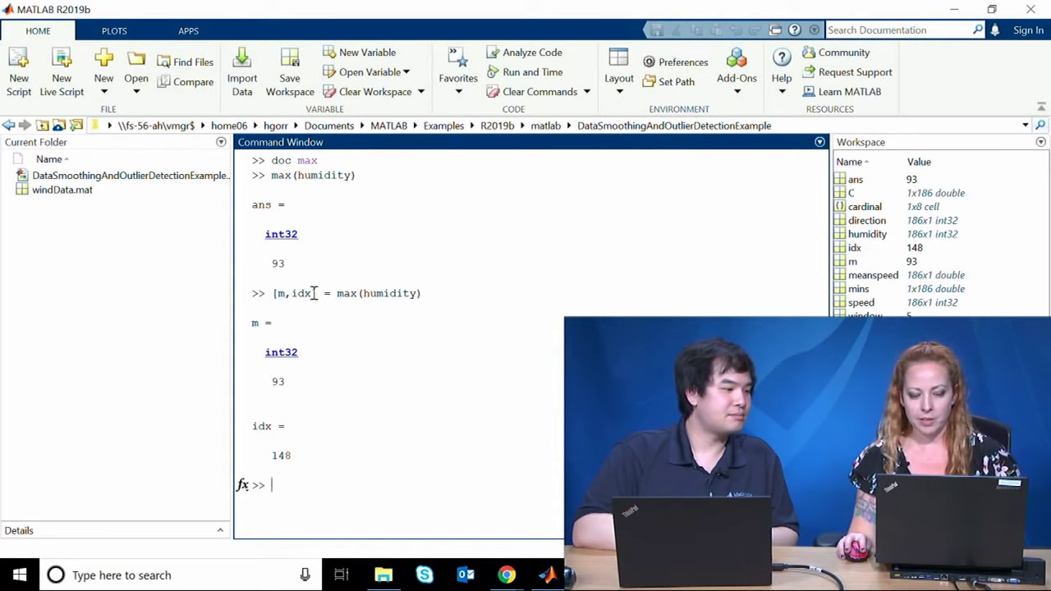
{"action": "left_click_drag", "start_coordinate": [313, 293], "coordinate": [280, 293]}
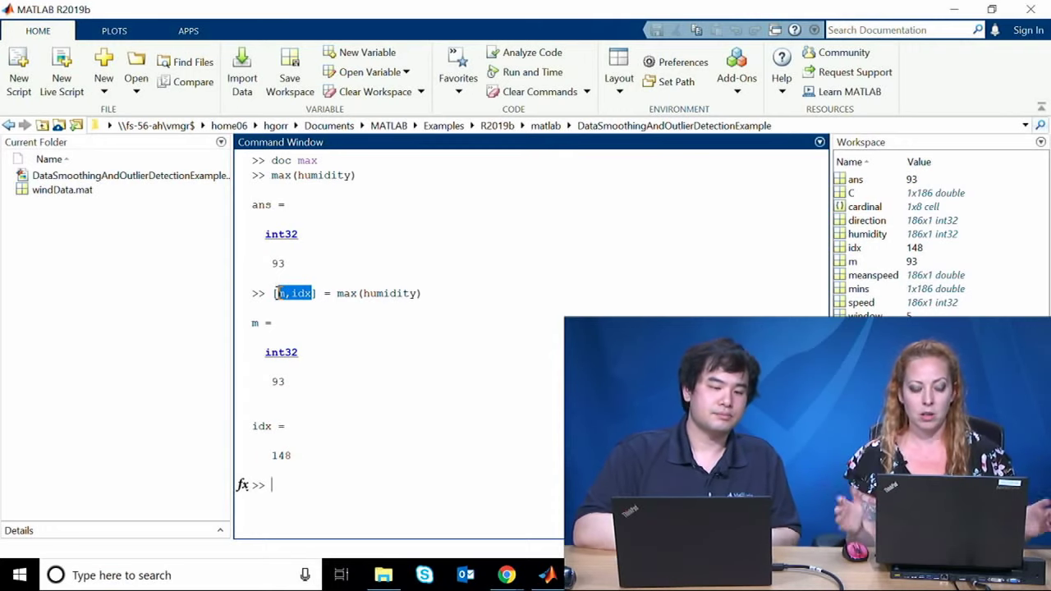
{"action": "left_click", "coordinate": [313, 482]}
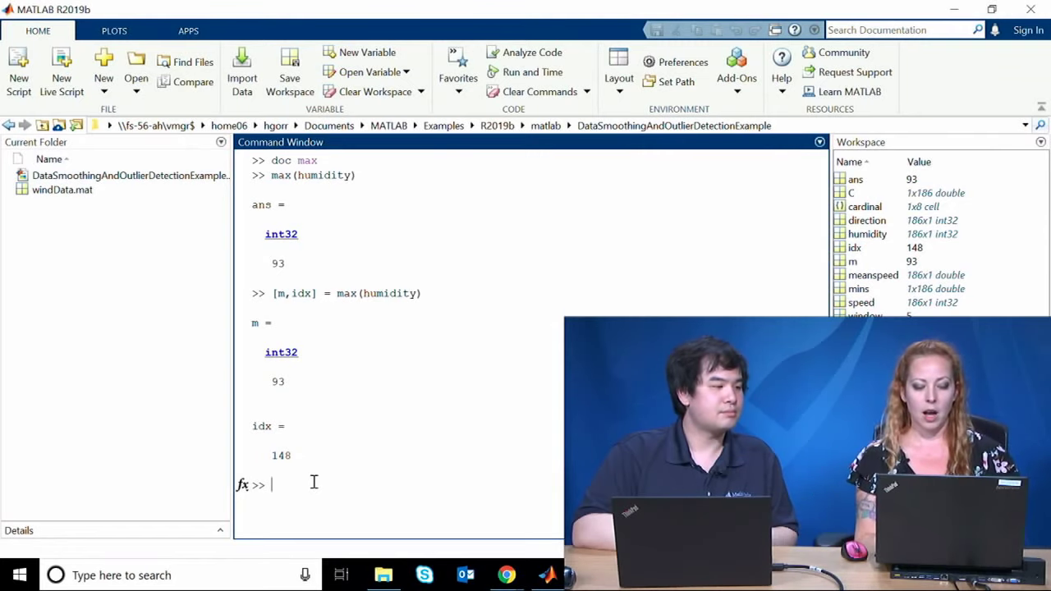
Step: Run [~,idx] = max(humidity) to get only the index, 148
{"action": "key", "text": "Up"}
{"action": "key", "text": "Home"}
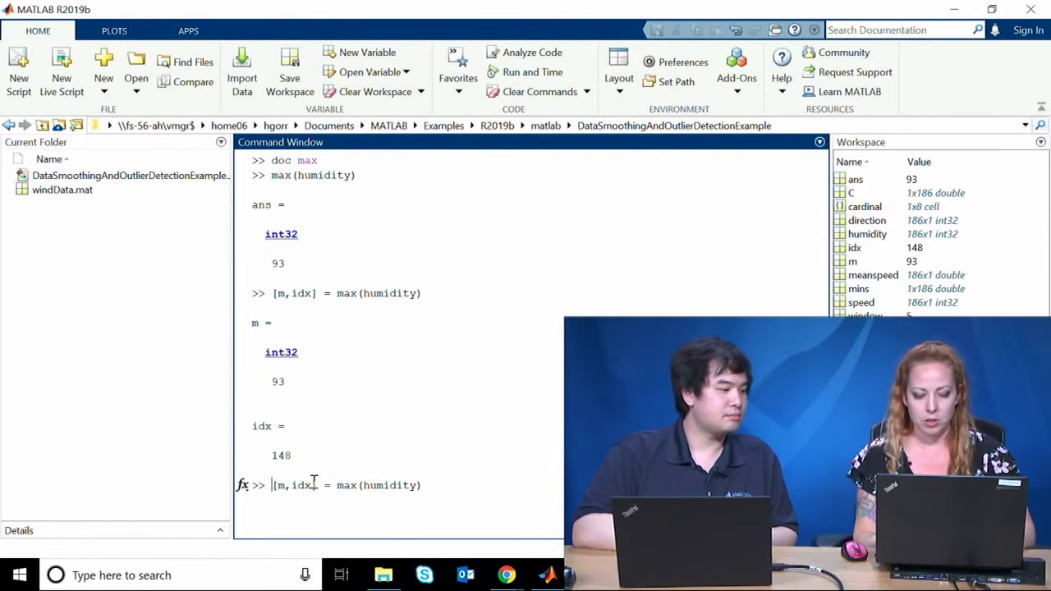
{"action": "key", "text": "Delete"}
{"action": "type", "text": "~"}
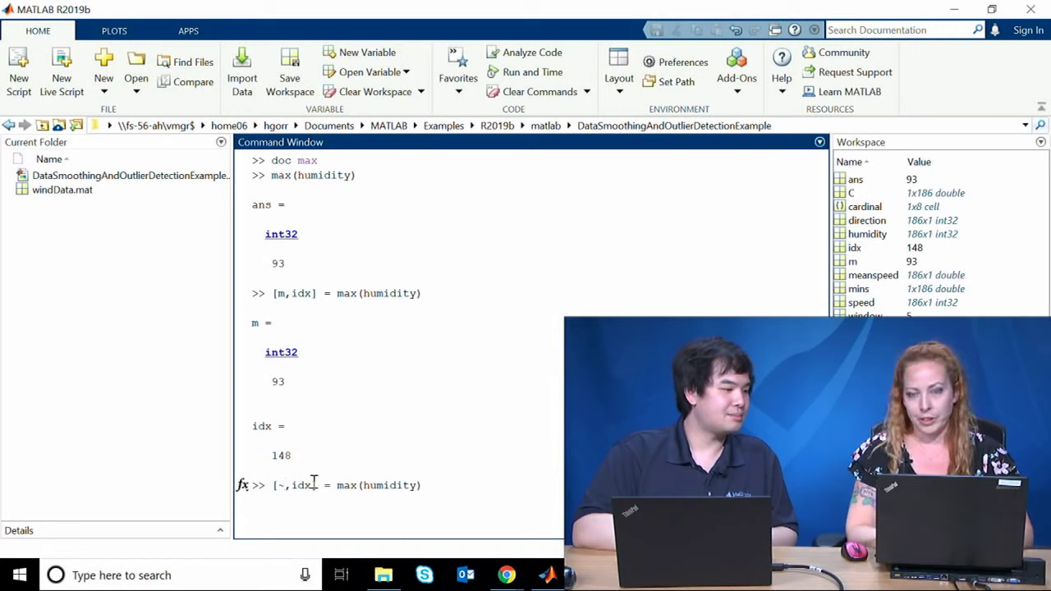
{"action": "key", "text": "Return"}
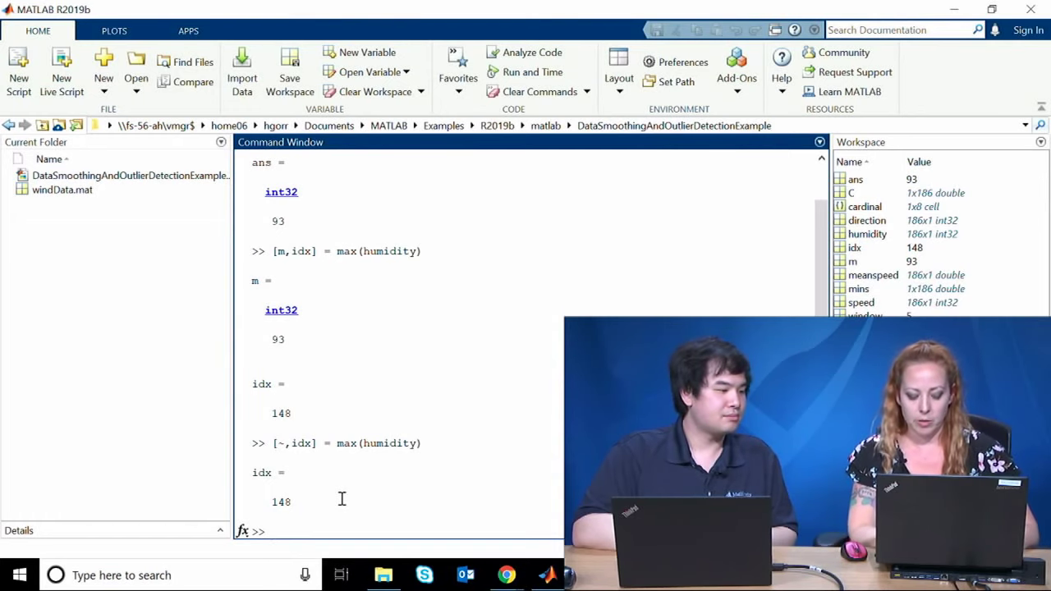
Step: Run pi > 3, returning logical 1, then try pi ~> 3, which errors
{"action": "type", "text": "pi > 3"}
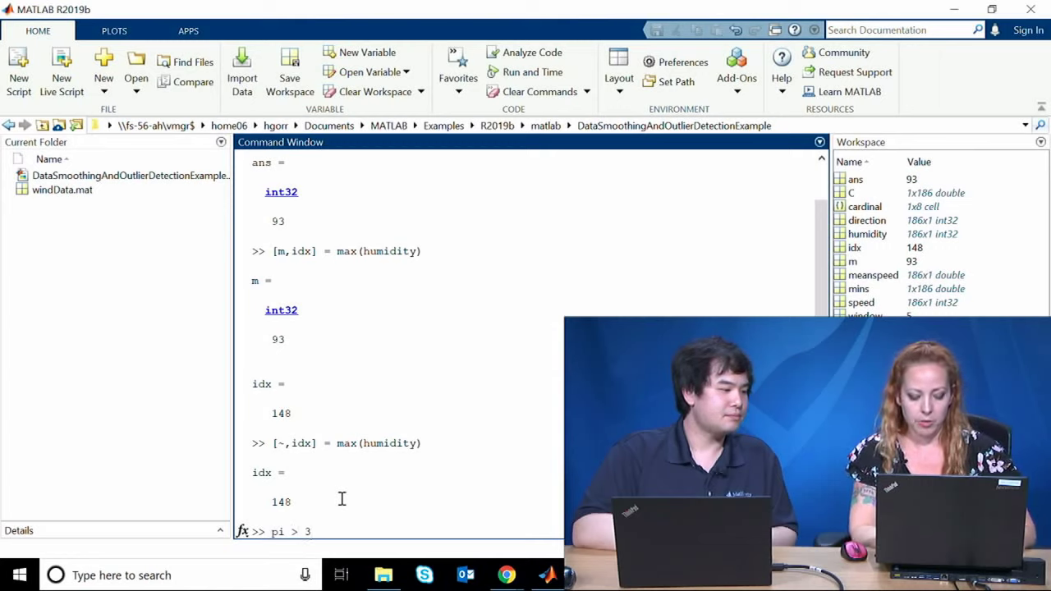
{"action": "key", "text": "Return"}
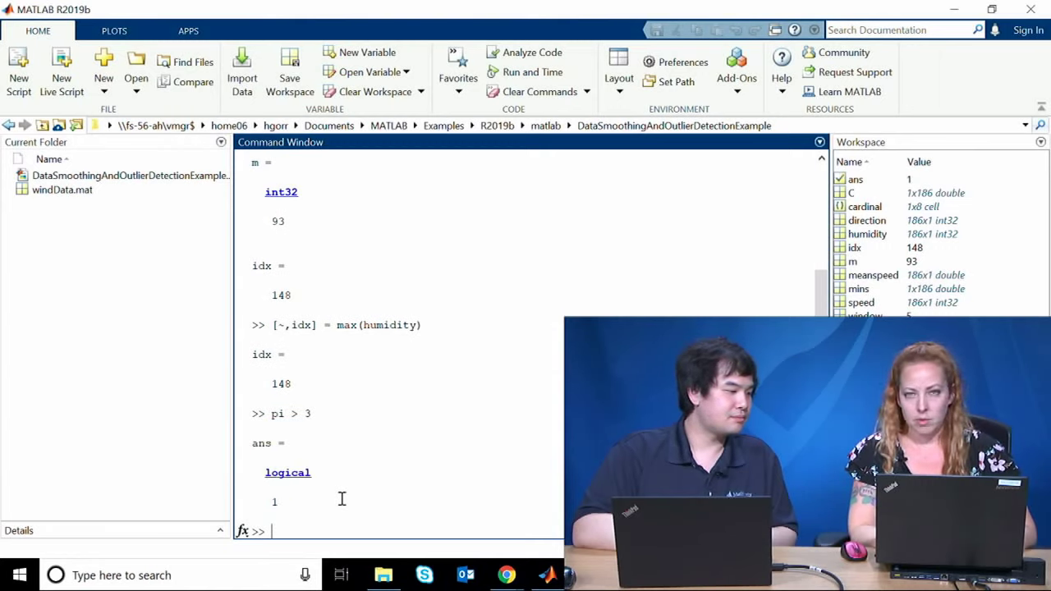
{"action": "key", "text": "Up"}
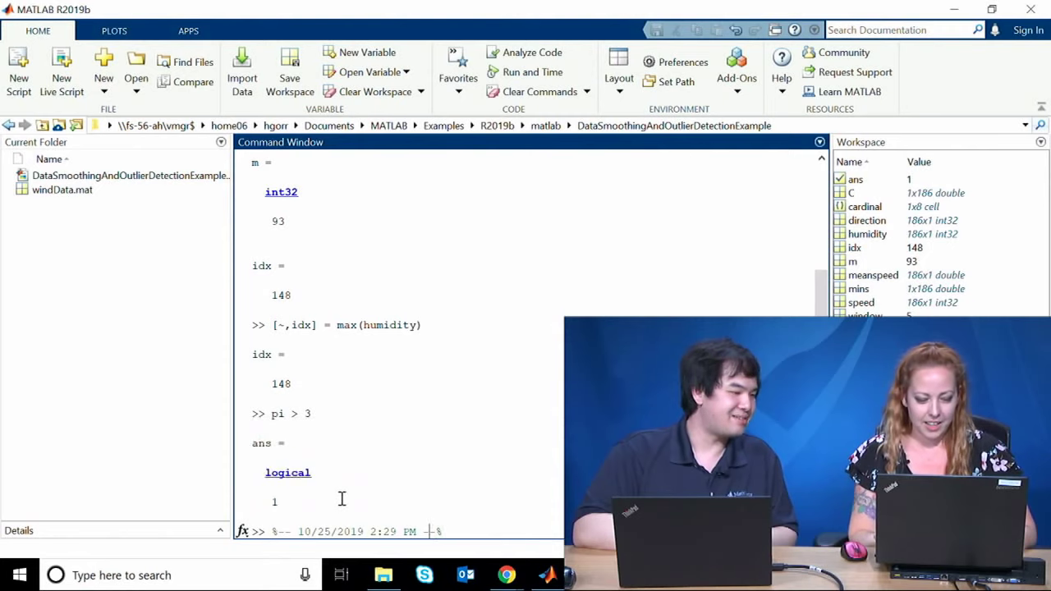
{"action": "key", "text": "Left"}
{"action": "key", "text": "Left"}
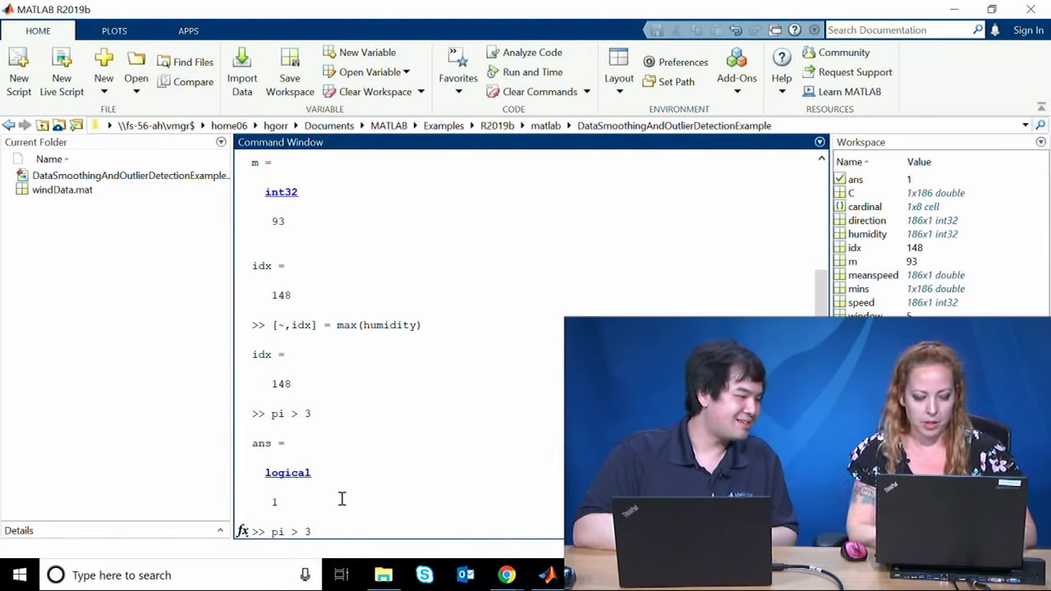
{"action": "type", "text": "~"}
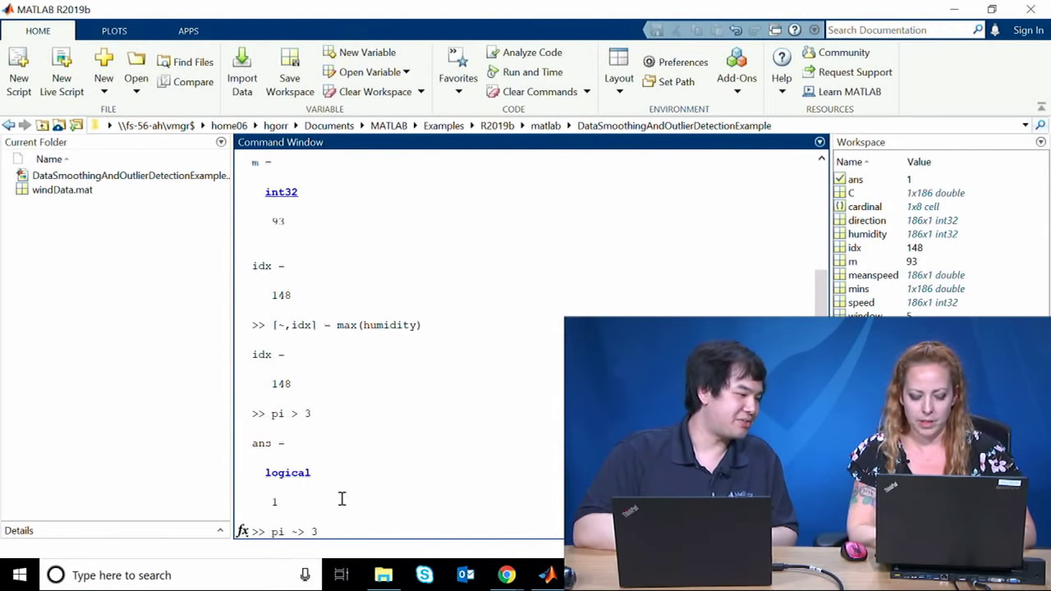
{"action": "key", "text": "Return"}
Step: Correct the comparison to pi ~= 3, which returns logical 1
{"action": "key", "text": "Up"}
{"action": "key", "text": "Left"}
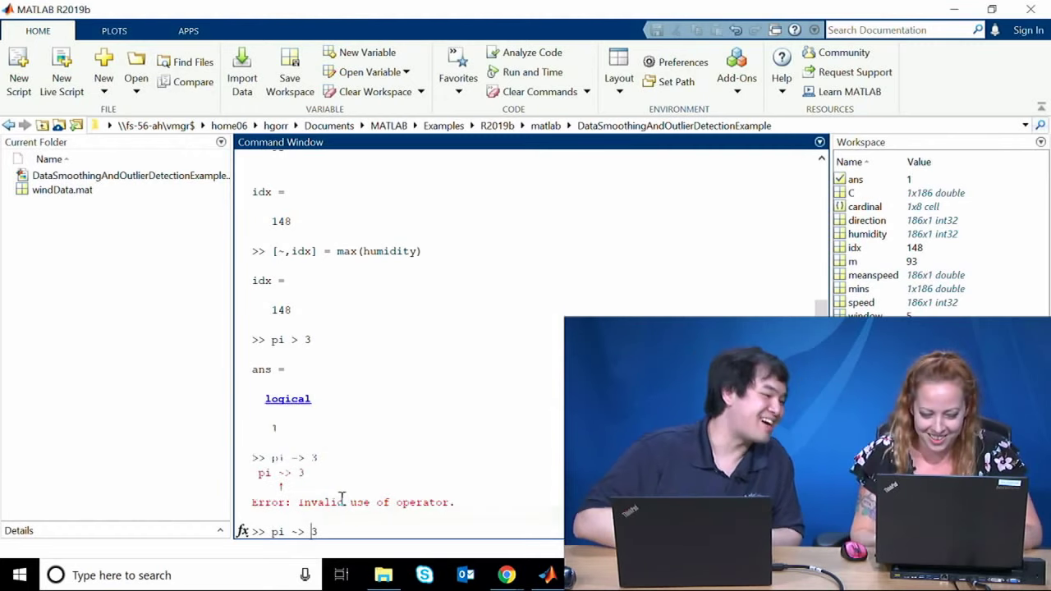
{"action": "key", "text": "Left"}
{"action": "key", "text": "BackSpace"}
{"action": "type", "text": "="}
{"action": "key", "text": "Return"}
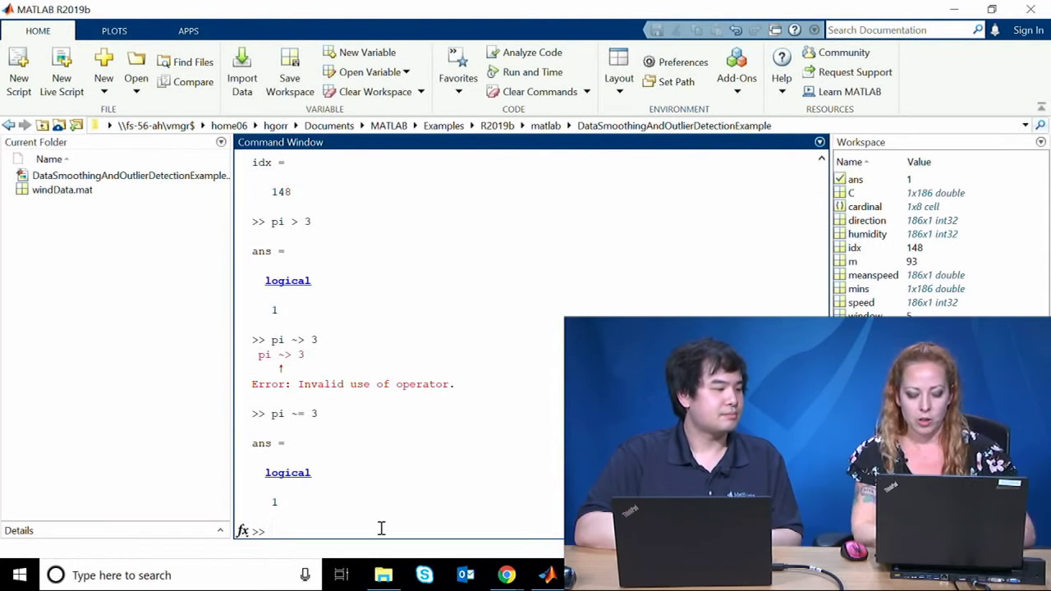
Step: List the current folder's files with ls and dir, then launch the Add-On Explorer
{"action": "type", "text": "ls"}
{"action": "key", "text": "Return"}
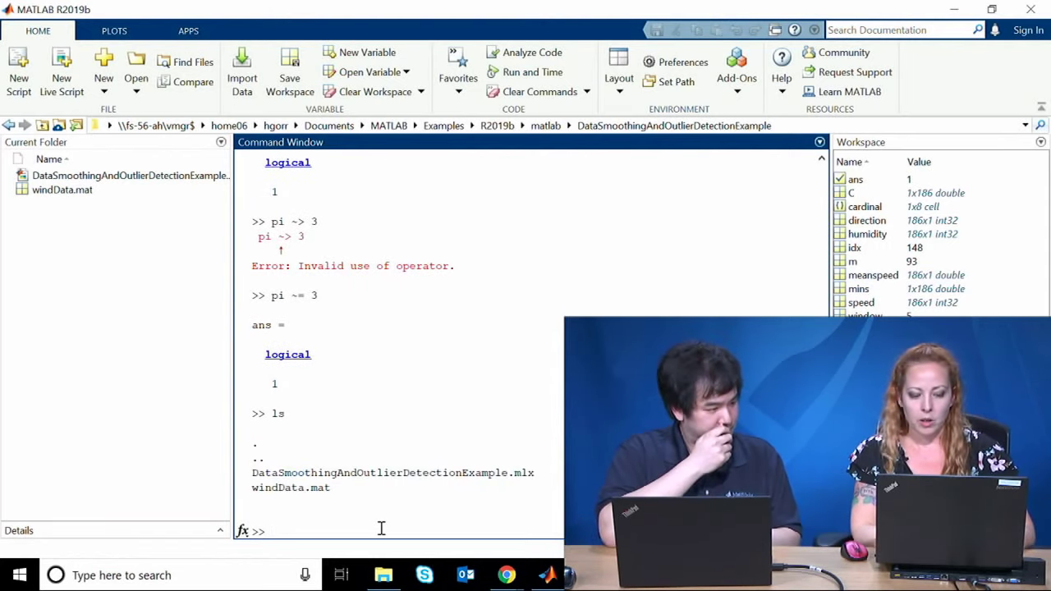
{"action": "type", "text": "dir"}
{"action": "key", "text": "Return"}
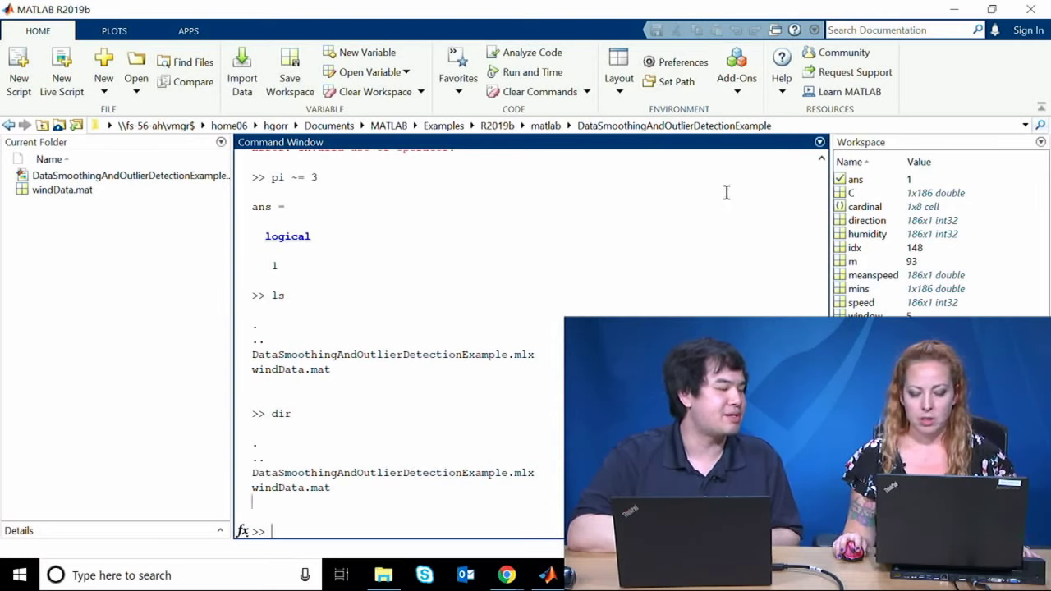
{"action": "left_click", "coordinate": [737, 66]}
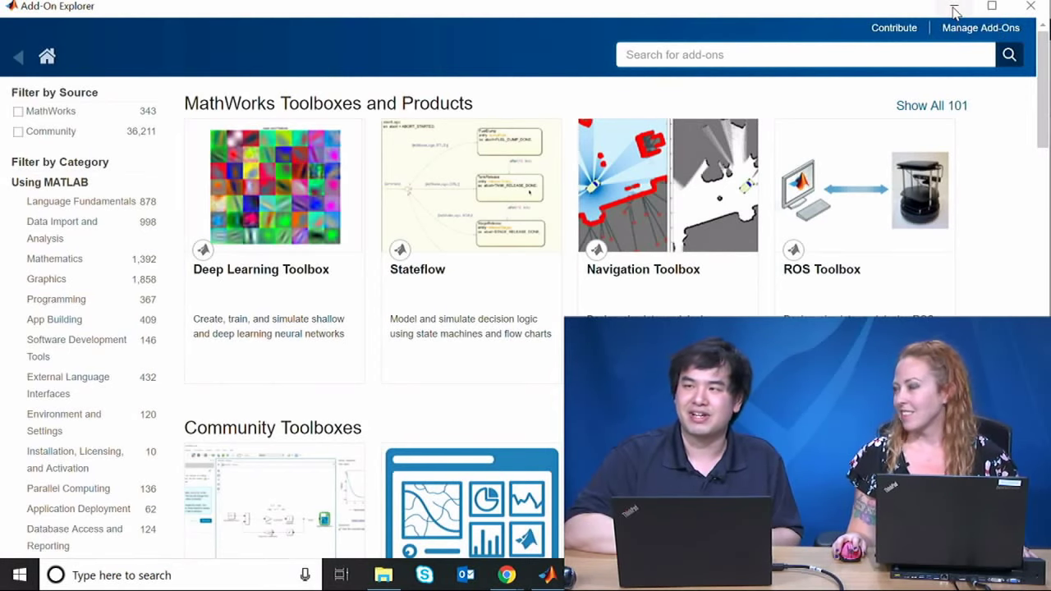
Step: Minimize the Add-On Explorer, bring MATLAB forward, and open then close the Add-Ons dropdown
{"action": "left_click", "coordinate": [954, 7]}
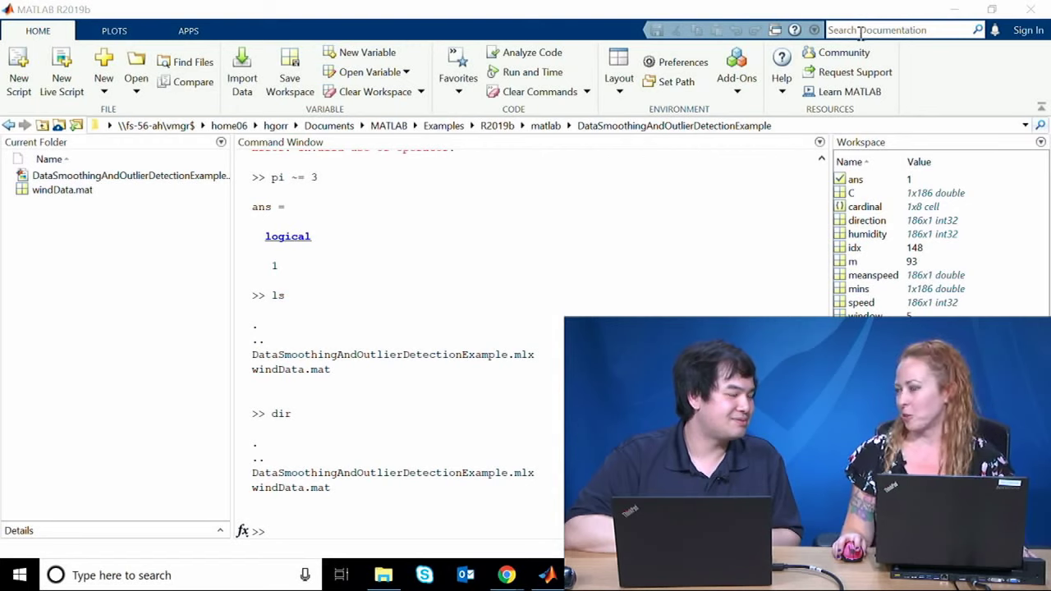
{"action": "left_click", "coordinate": [271, 532]}
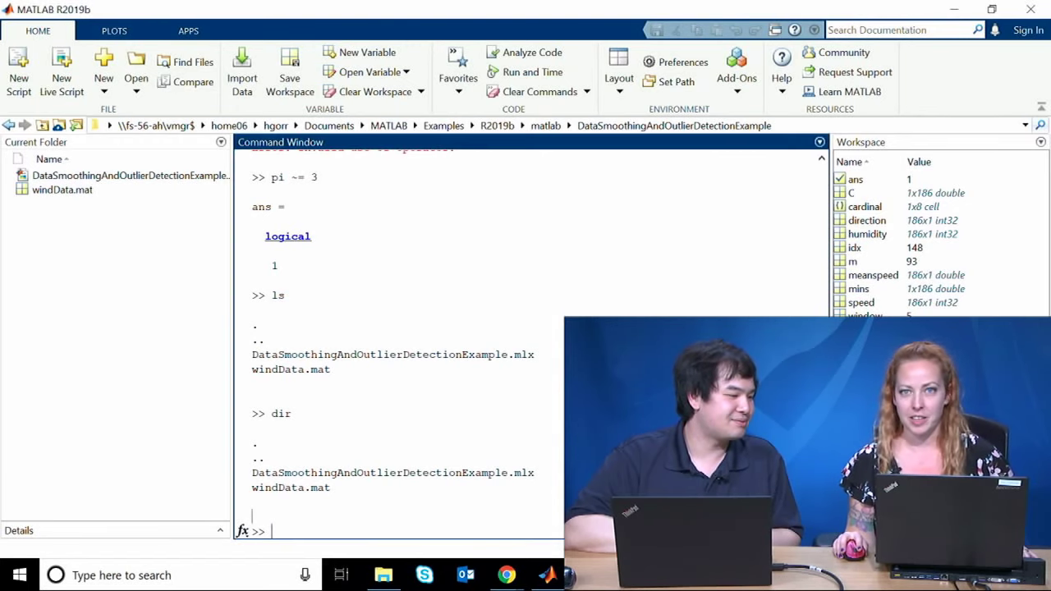
{"action": "mouse_move", "coordinate": [547, 575]}
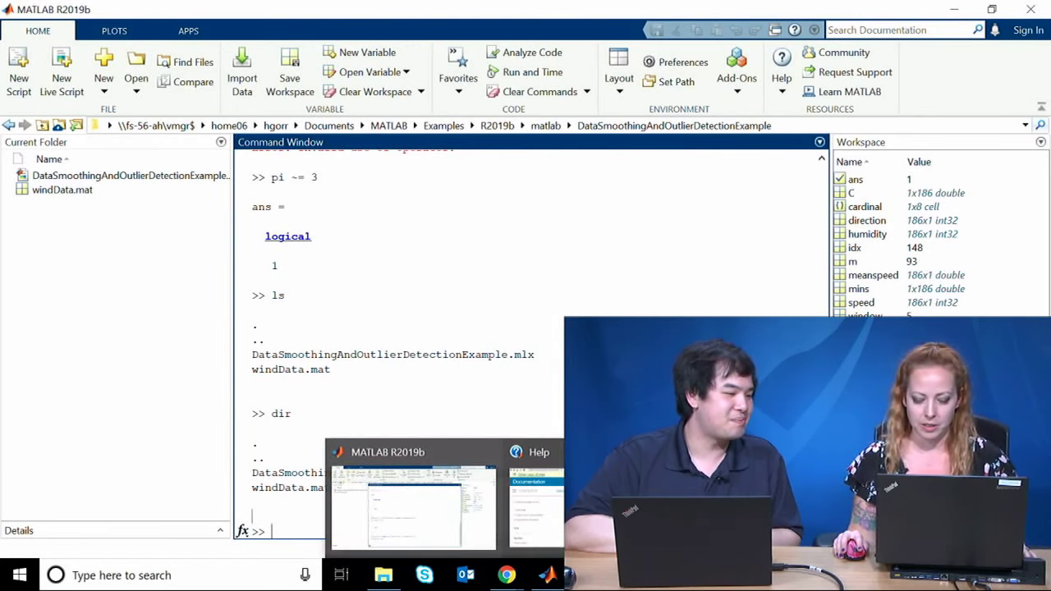
{"action": "left_click", "coordinate": [743, 87]}
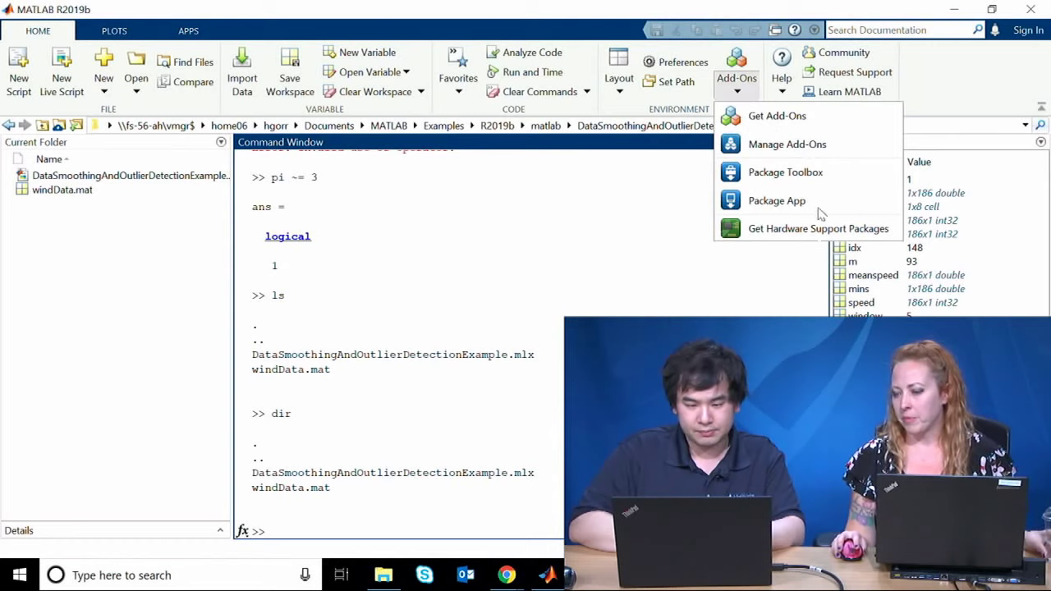
{"action": "left_click", "coordinate": [703, 159]}
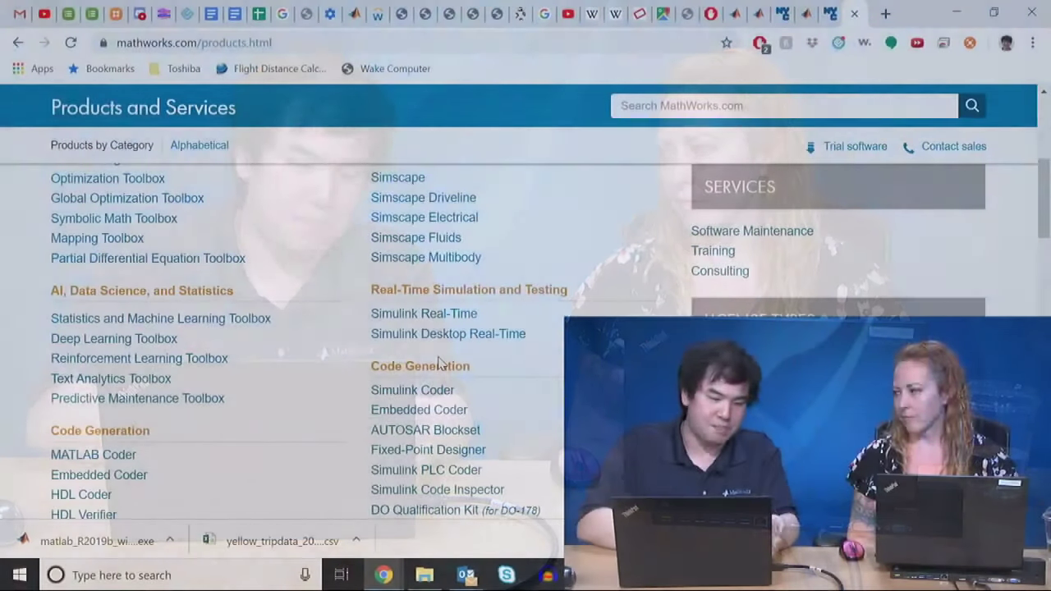
Step: Search the MathWorks products page for 'sta' statistics toolboxes, then return to Add-On Explorer
{"action": "scroll", "coordinate": [438, 362], "scroll_direction": "up", "scroll_amount": 2}
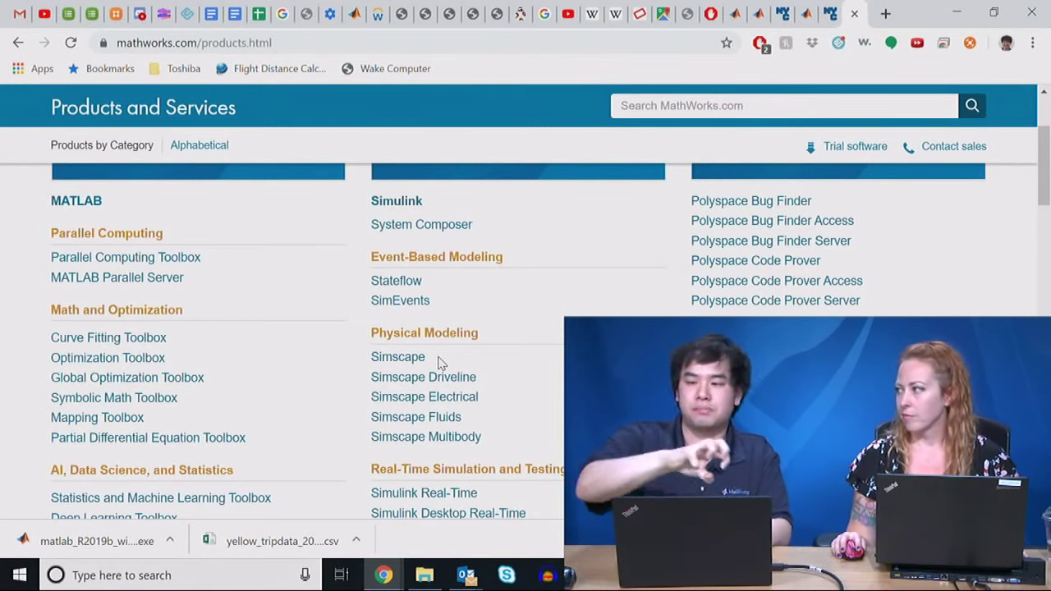
{"action": "scroll", "coordinate": [441, 363], "scroll_direction": "down", "scroll_amount": 1}
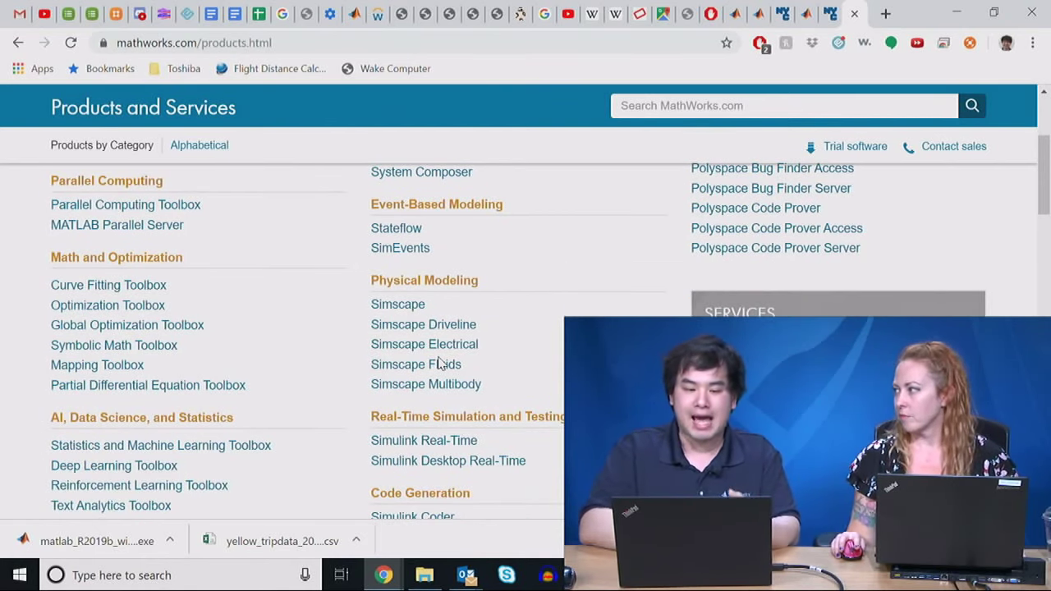
{"action": "scroll", "coordinate": [441, 363], "scroll_direction": "down", "scroll_amount": 1}
{"action": "key", "text": "ctrl+f"}
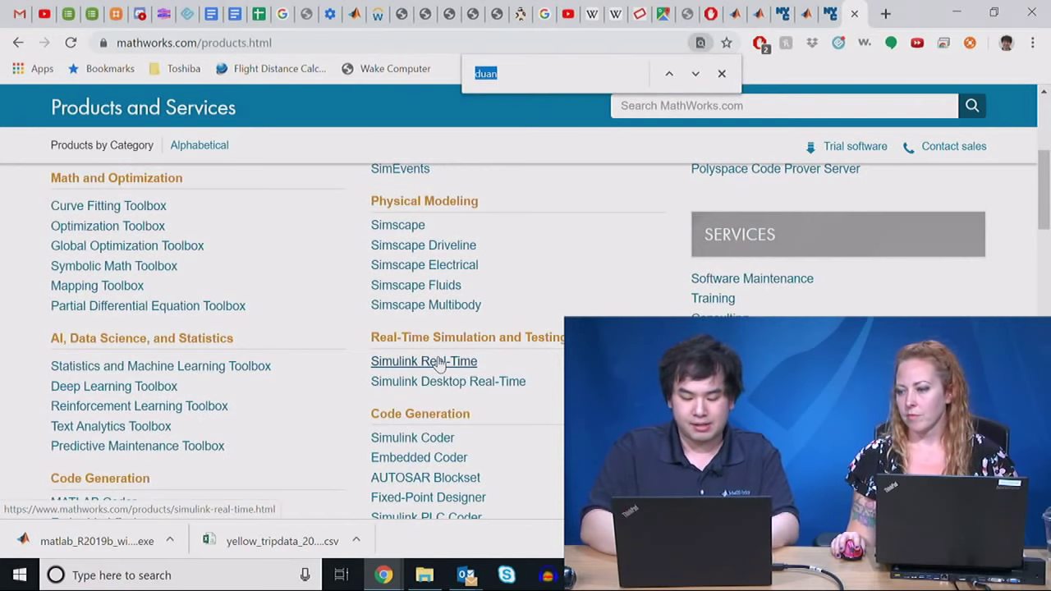
{"action": "type", "text": "stat"}
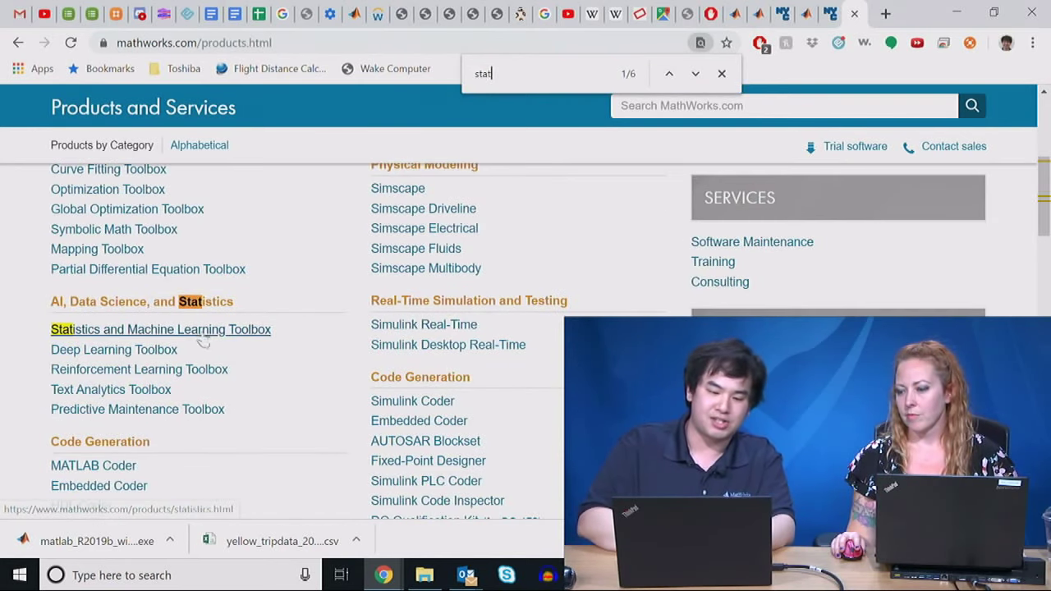
{"action": "scroll", "coordinate": [190, 332], "scroll_direction": "down", "scroll_amount": 1}
{"action": "scroll", "coordinate": [190, 332], "scroll_direction": "down", "scroll_amount": 8}
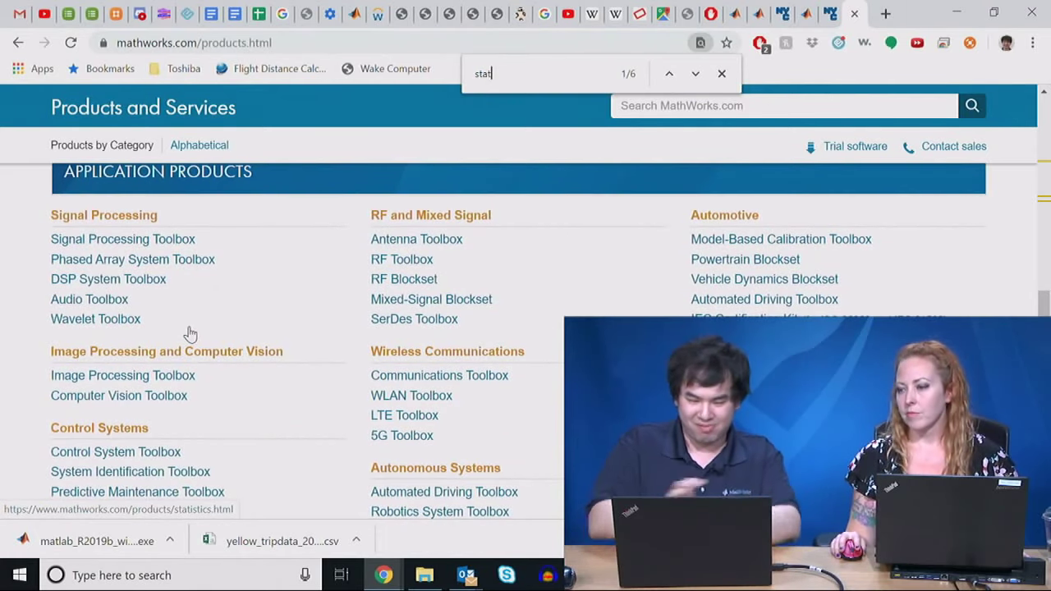
{"action": "scroll", "coordinate": [189, 332], "scroll_direction": "down", "scroll_amount": 4}
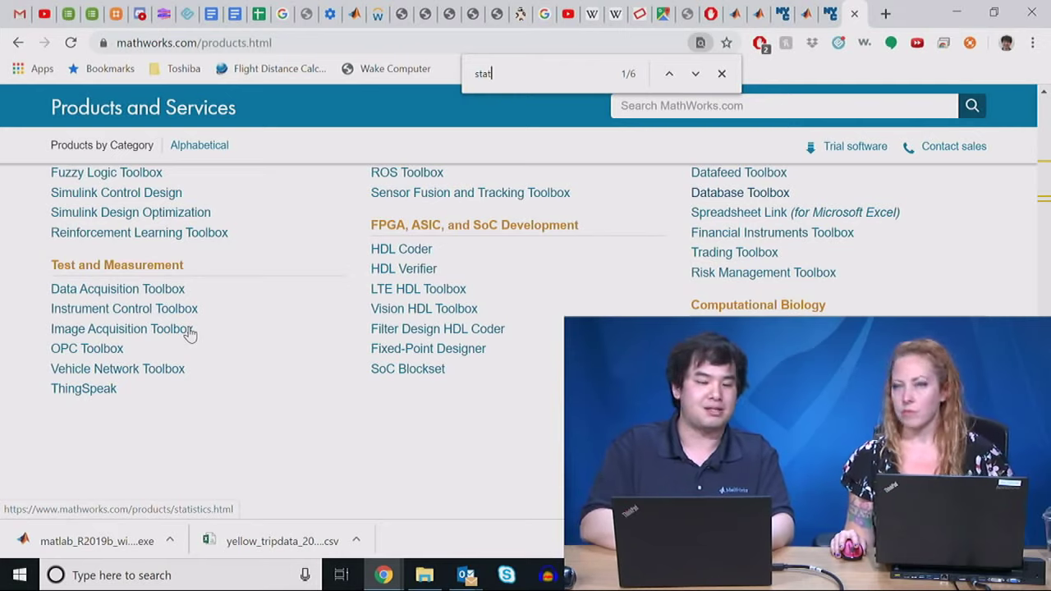
{"action": "key", "text": "alt+Tab"}
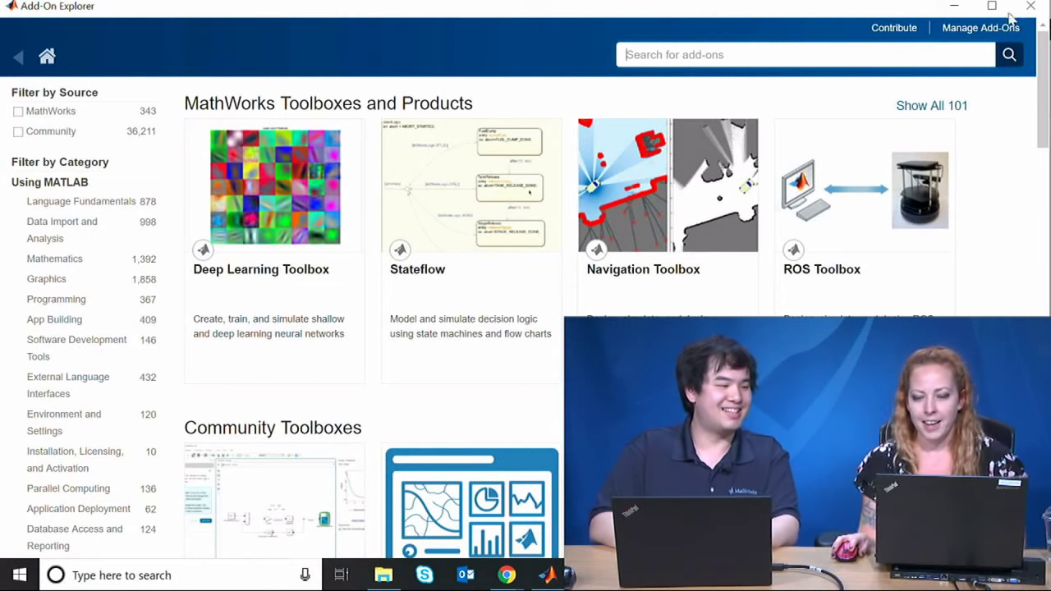
Step: Switch between MATLAB and Add-On Explorer, briefly opening and dismissing the add-on options list
{"action": "left_click", "coordinate": [955, 8]}
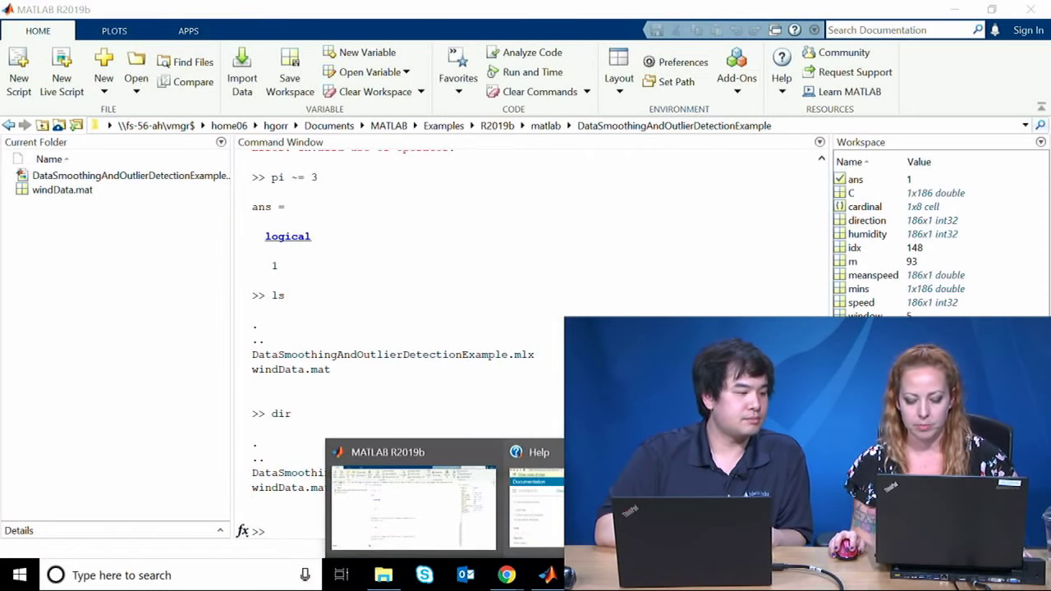
{"action": "left_click", "coordinate": [521, 493]}
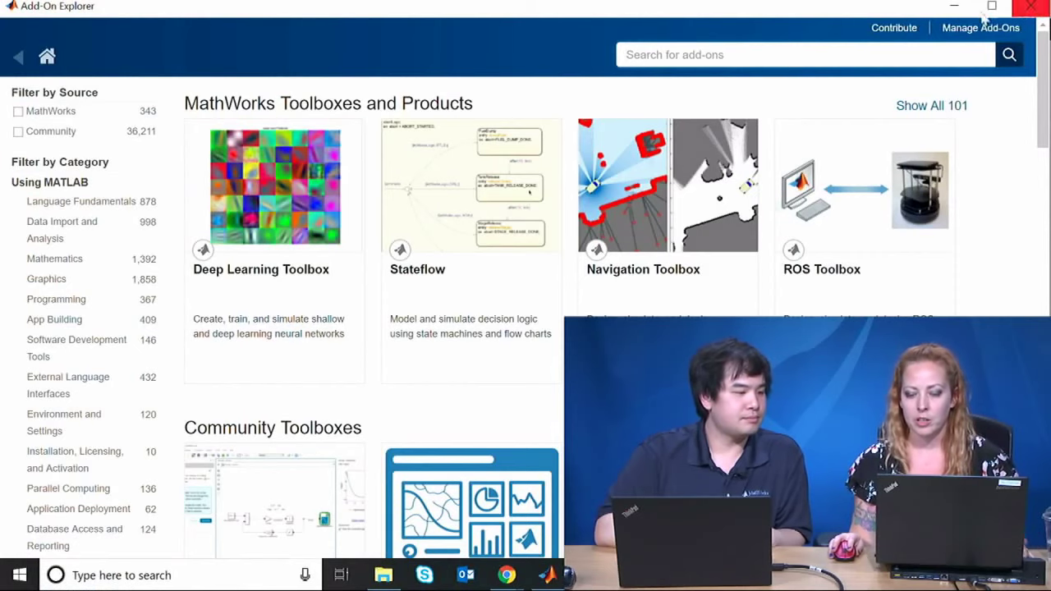
{"action": "left_click", "coordinate": [957, 6]}
{"action": "left_click", "coordinate": [735, 92]}
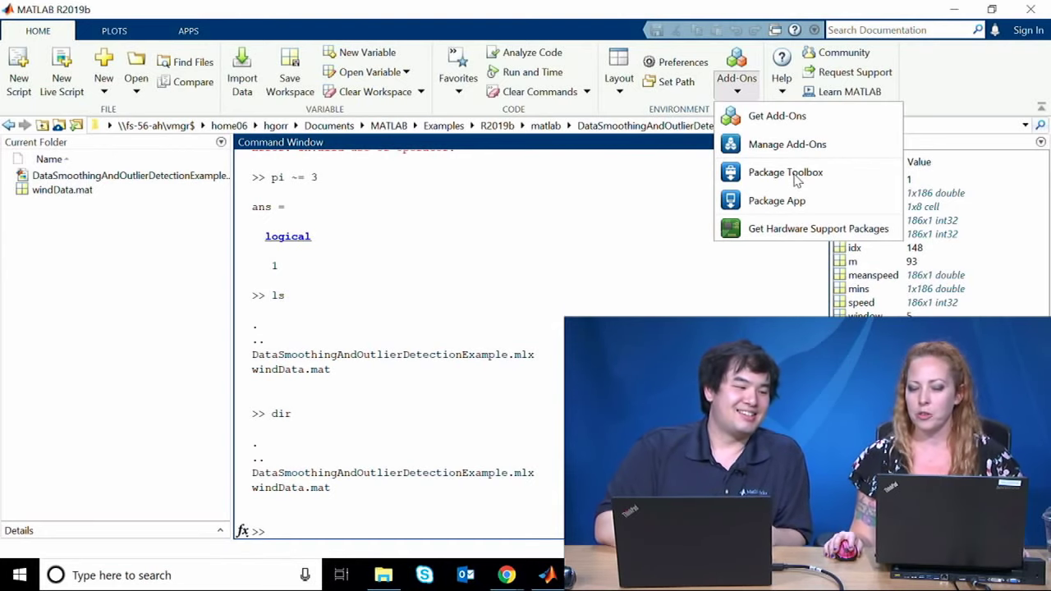
{"action": "key", "text": "Escape"}
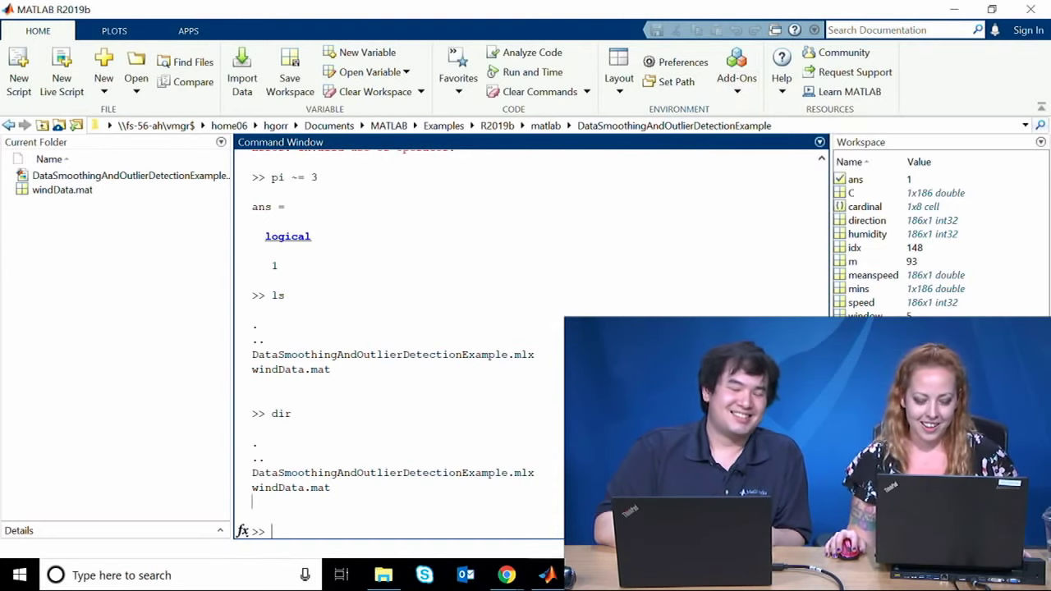
{"action": "mouse_move", "coordinate": [548, 575]}
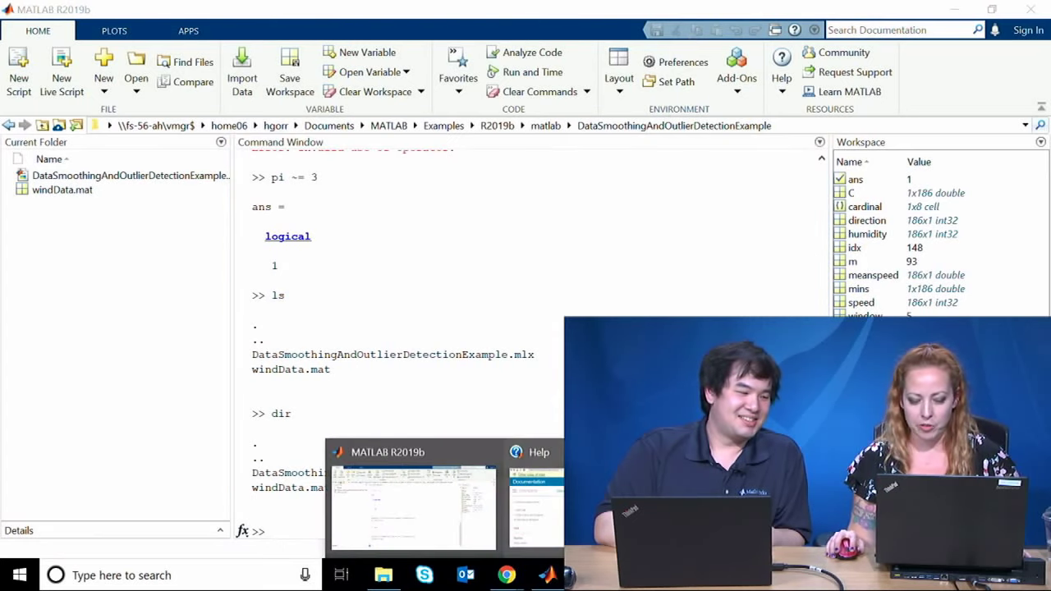
{"action": "left_click", "coordinate": [534, 493]}
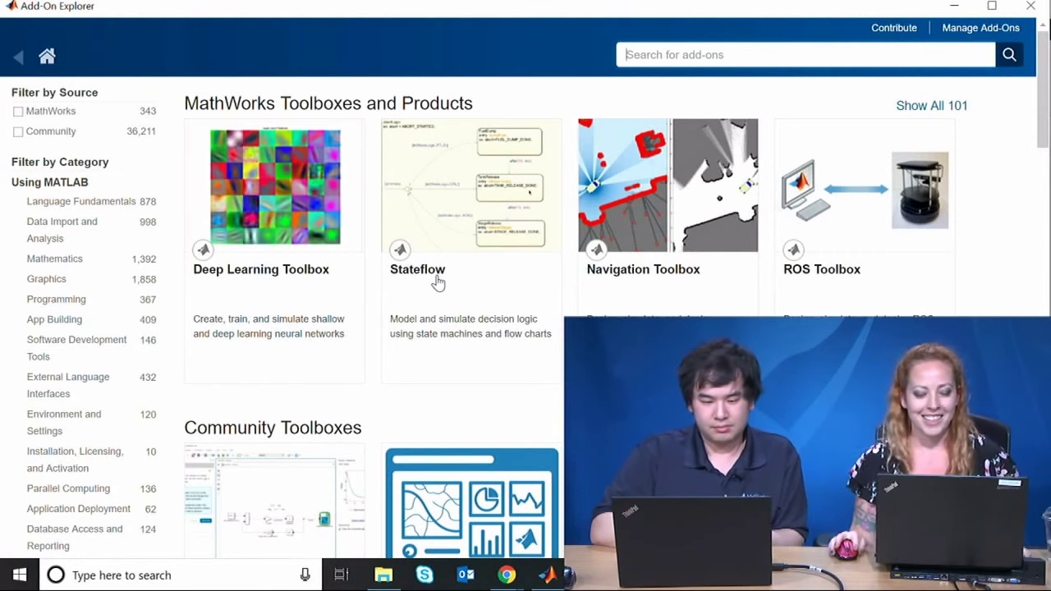
Step: Filter the Add-On Explorer listing to the Games category
{"action": "scroll", "coordinate": [549, 329], "scroll_direction": "down", "scroll_amount": 5}
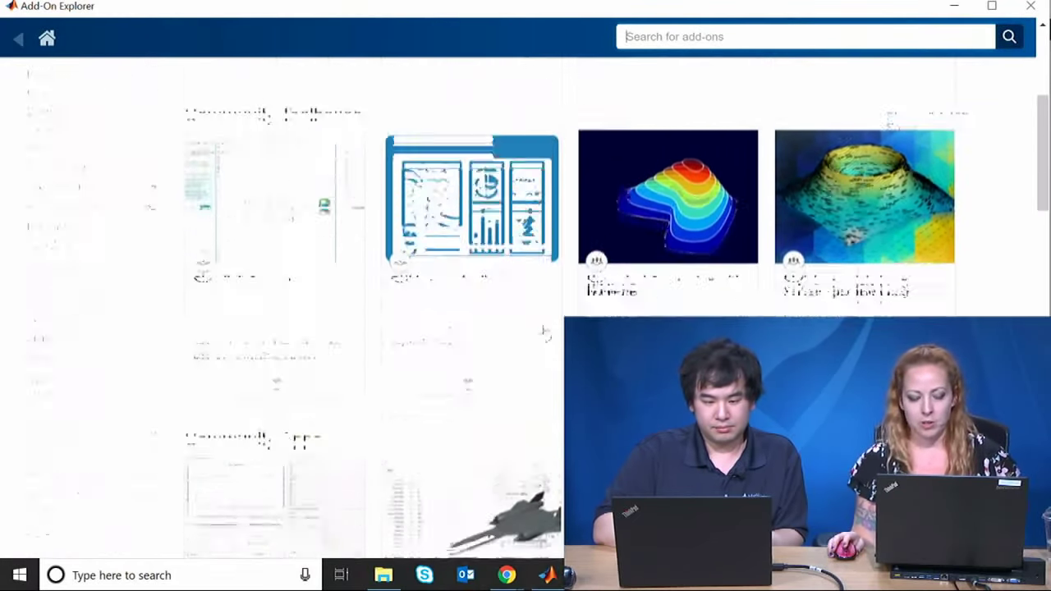
{"action": "scroll", "coordinate": [536, 341], "scroll_direction": "up", "scroll_amount": 3}
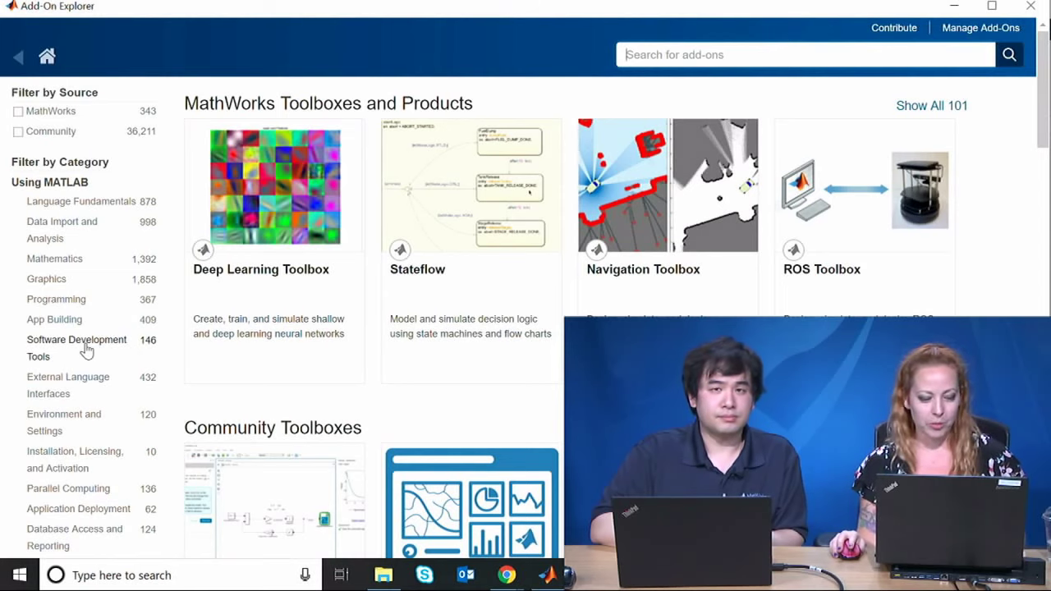
{"action": "scroll", "coordinate": [86, 351], "scroll_direction": "down", "scroll_amount": 2}
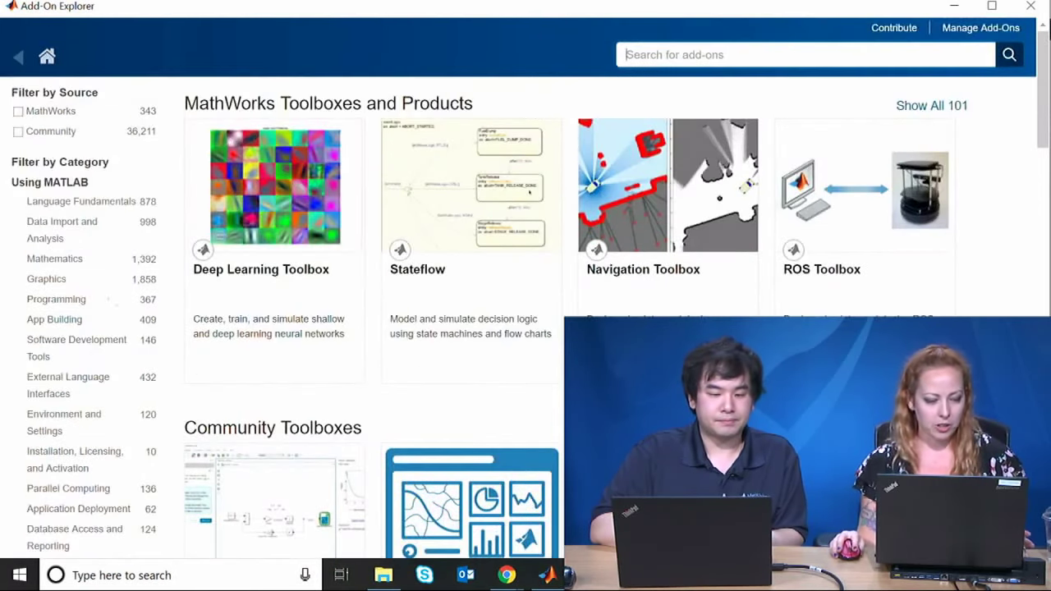
{"action": "scroll", "coordinate": [99, 276], "scroll_direction": "down", "scroll_amount": 8}
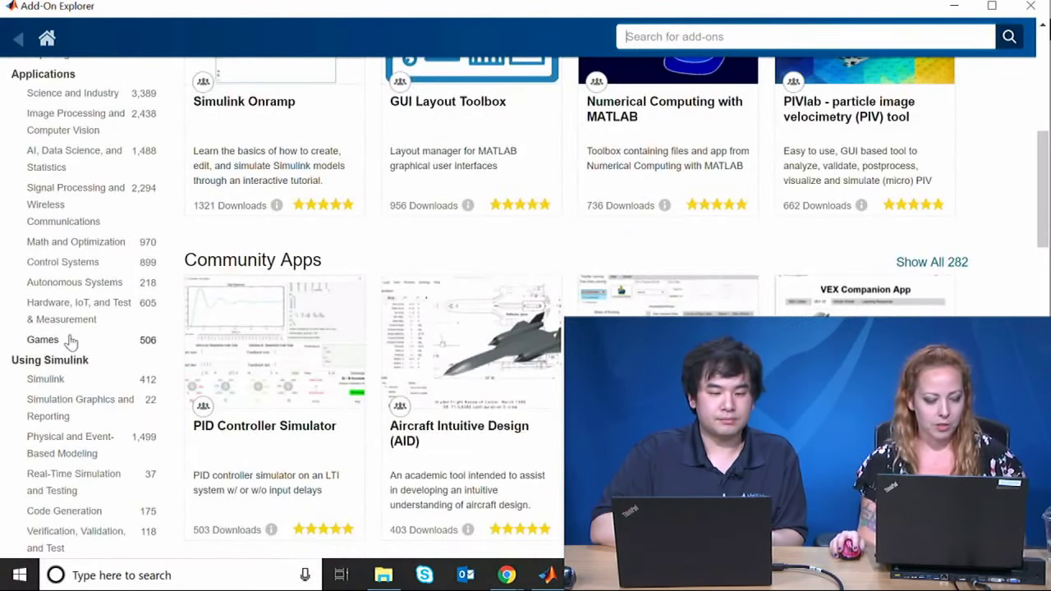
{"action": "left_click", "coordinate": [70, 340]}
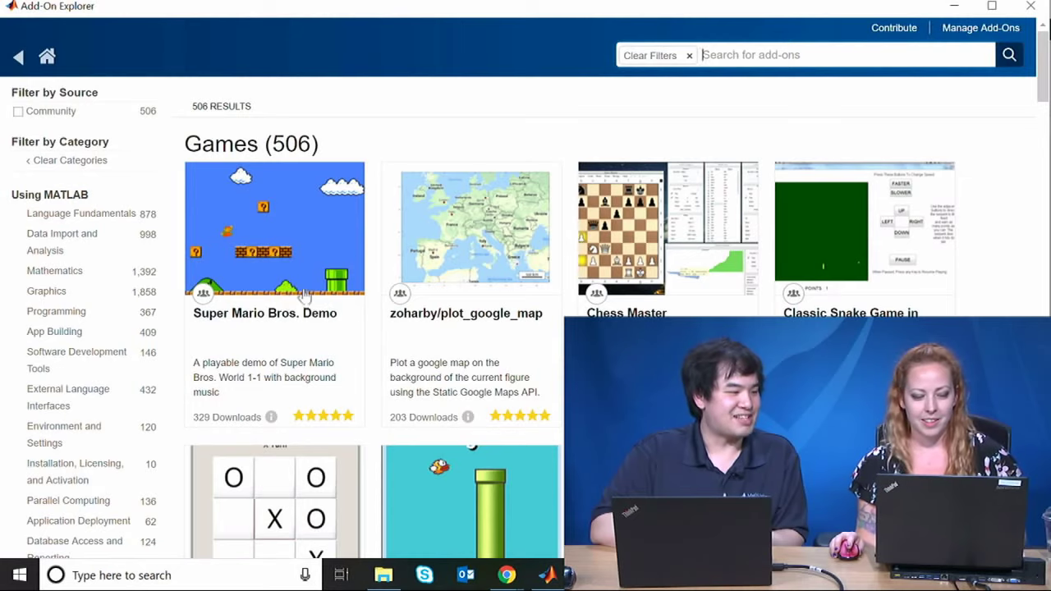
{"action": "scroll", "coordinate": [305, 294], "scroll_direction": "down", "scroll_amount": 2}
{"action": "scroll", "coordinate": [305, 294], "scroll_direction": "up", "scroll_amount": 2}
Step: Open the Super Mario Bros. Demo add-on and choose Add to MATLAB
{"action": "left_click", "coordinate": [296, 315]}
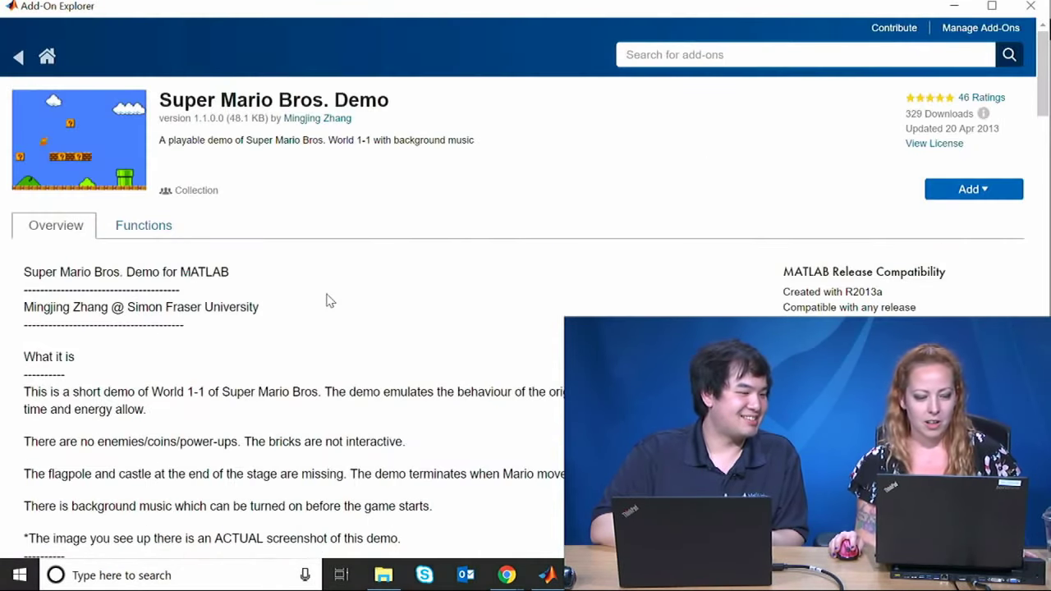
{"action": "left_click", "coordinate": [958, 195]}
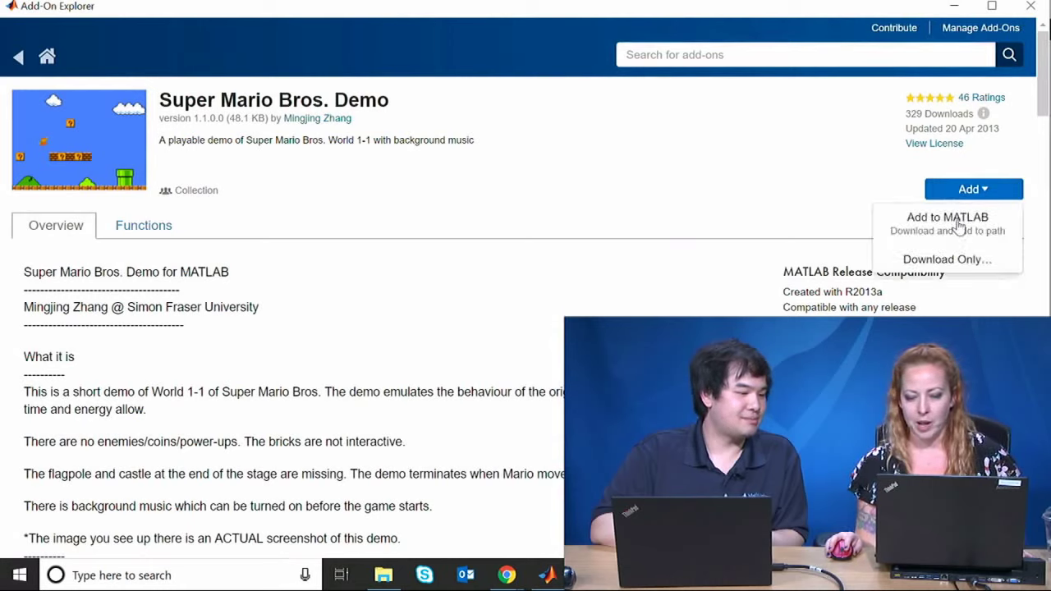
{"action": "left_click", "coordinate": [927, 224]}
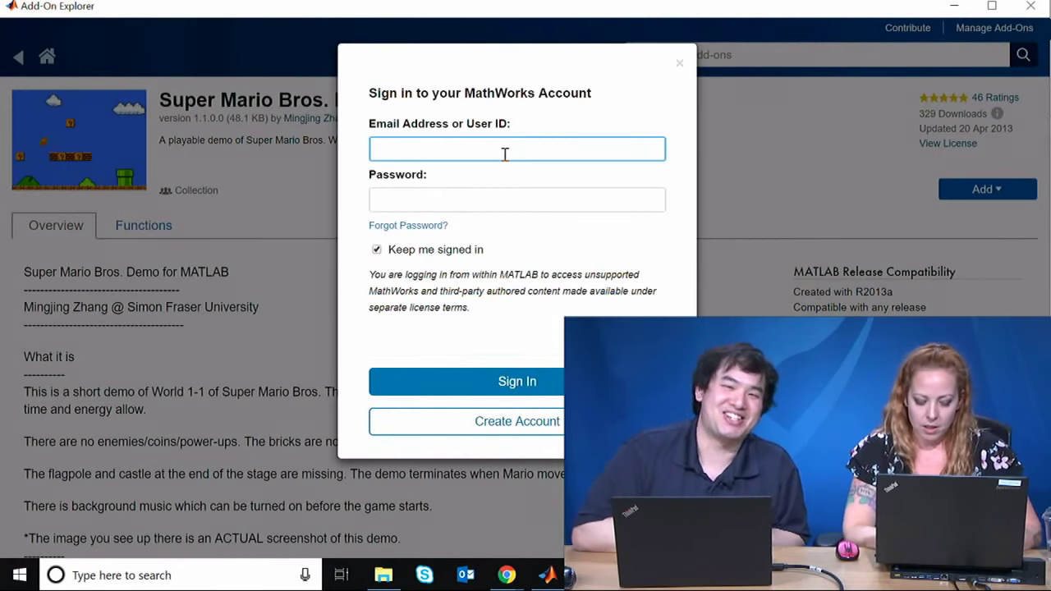
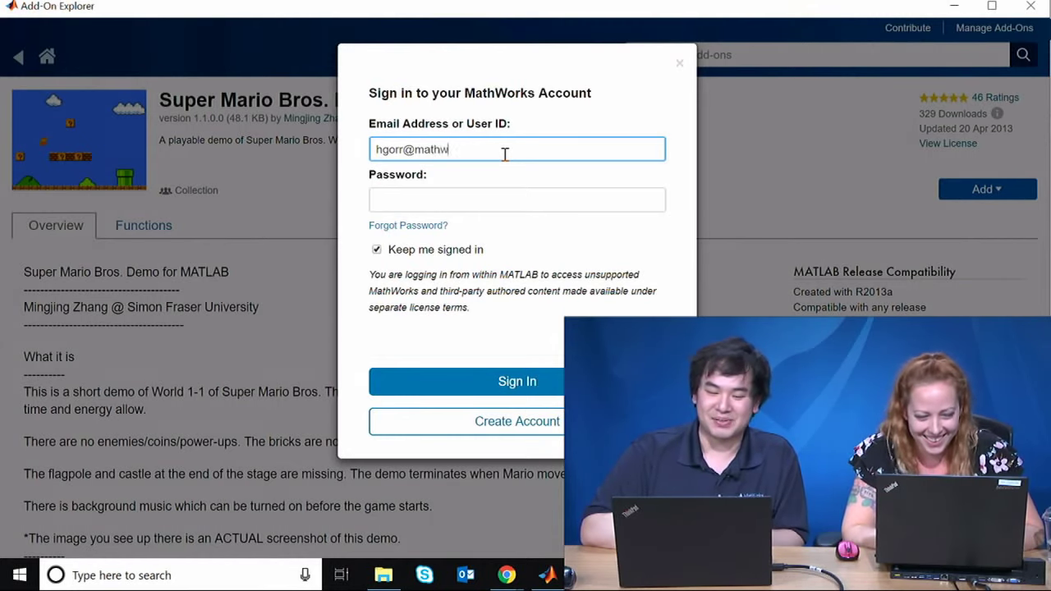
Step: Enter the MathWorks account e-mail address in the sign-in dialog
{"action": "key", "text": "Tab"}
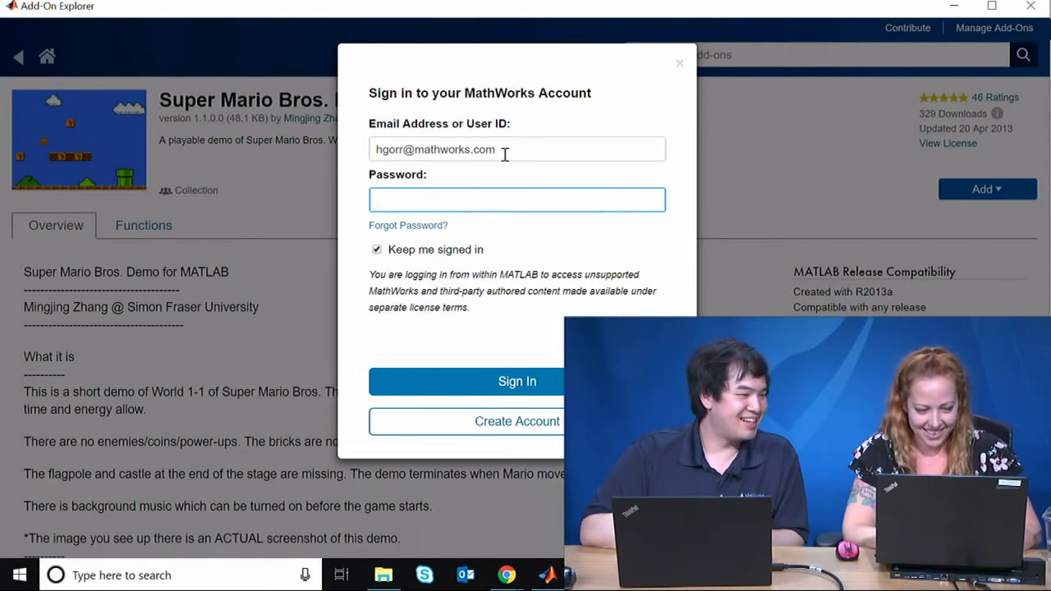
Step: Cancel sign-in, go back to the Games results, and open the flappybird-for-matlab add-on page
{"action": "left_click", "coordinate": [680, 63]}
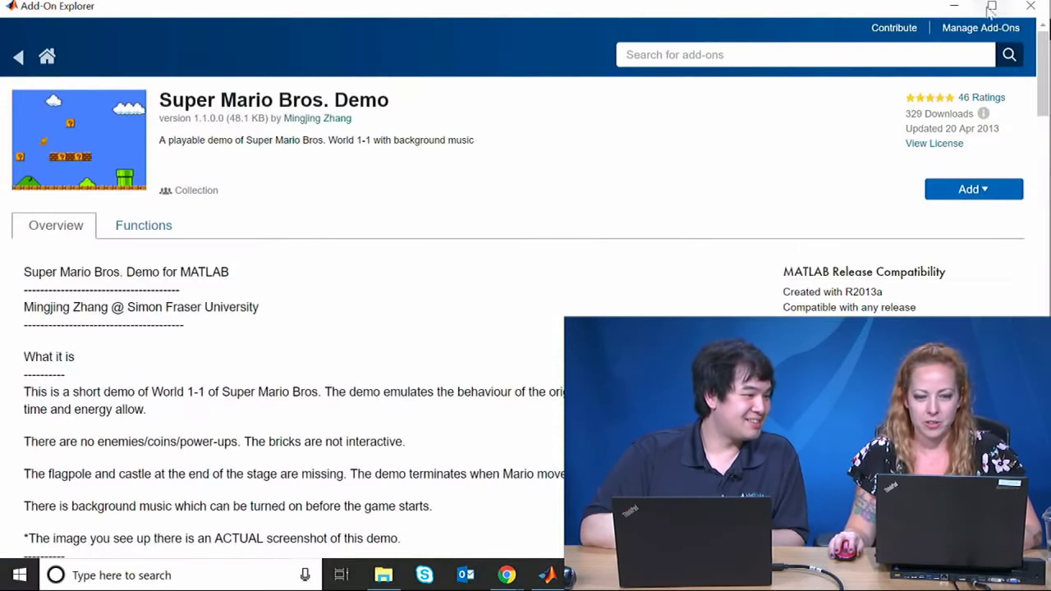
{"action": "left_click", "coordinate": [18, 56]}
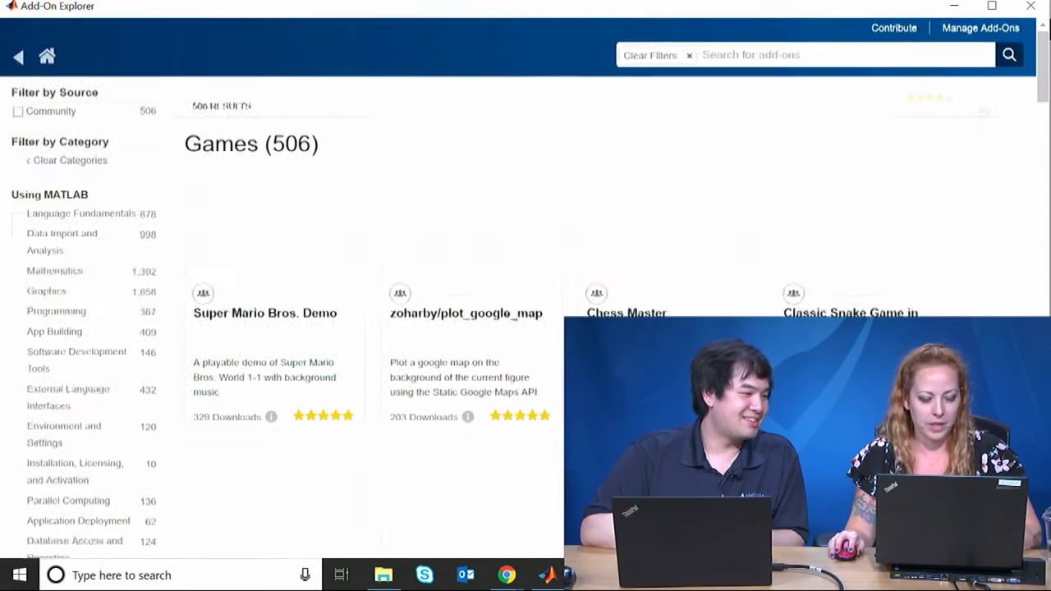
{"action": "scroll", "coordinate": [849, 303], "scroll_direction": "down", "scroll_amount": 3}
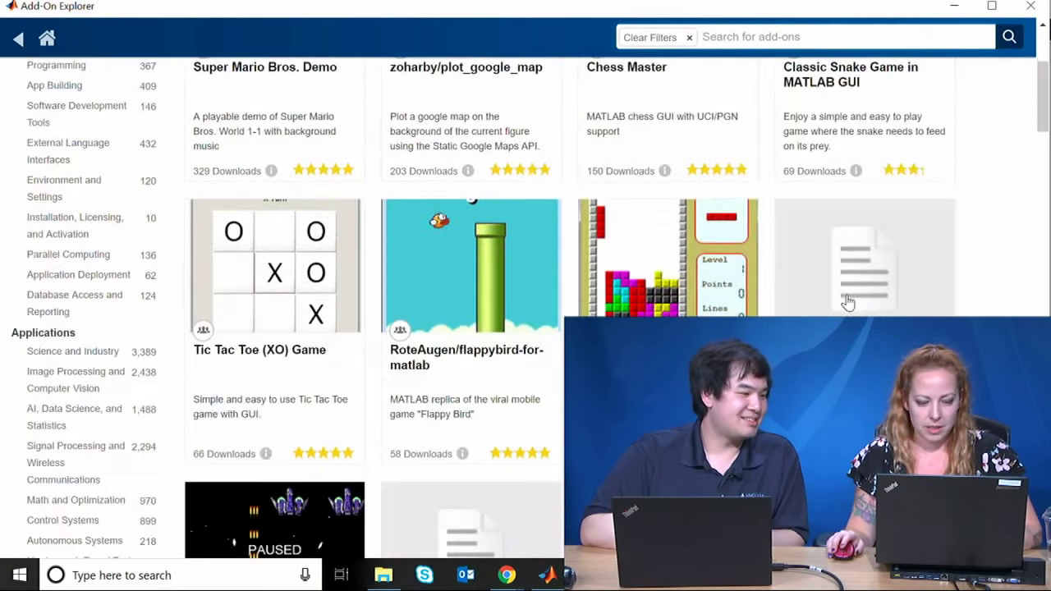
{"action": "left_click", "coordinate": [521, 308]}
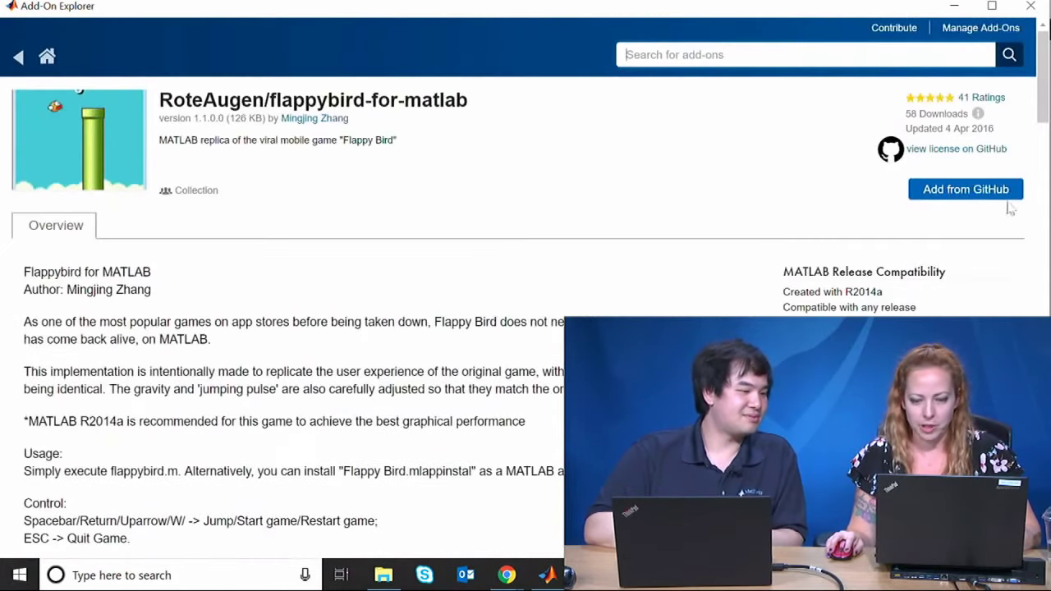
Step: Add Flappy Bird from GitHub, signing in with the account password
{"action": "left_click", "coordinate": [999, 193]}
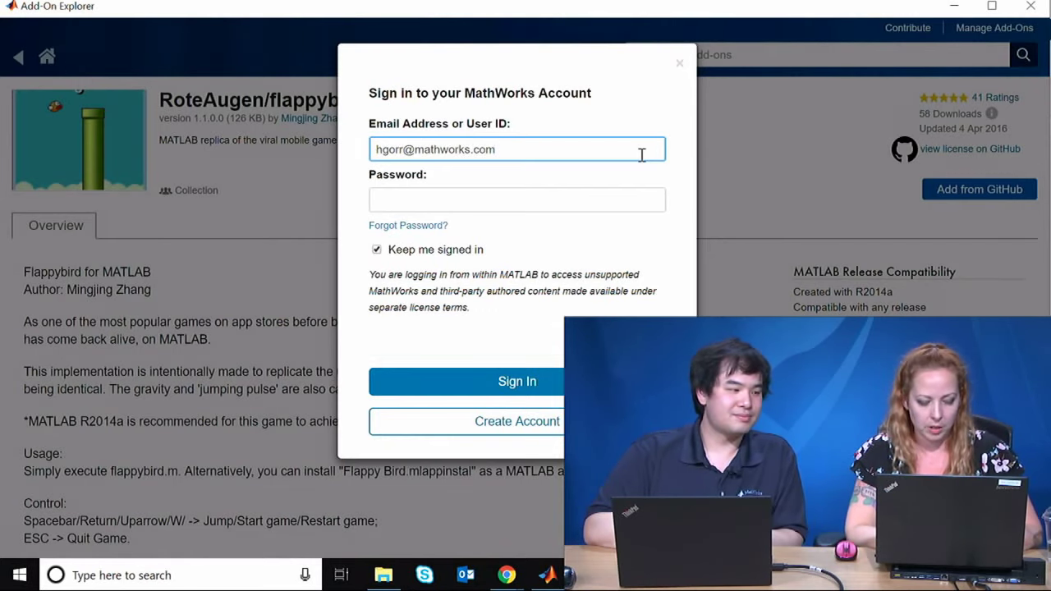
{"action": "key", "text": "Tab"}
{"action": "type", "text": "********"}
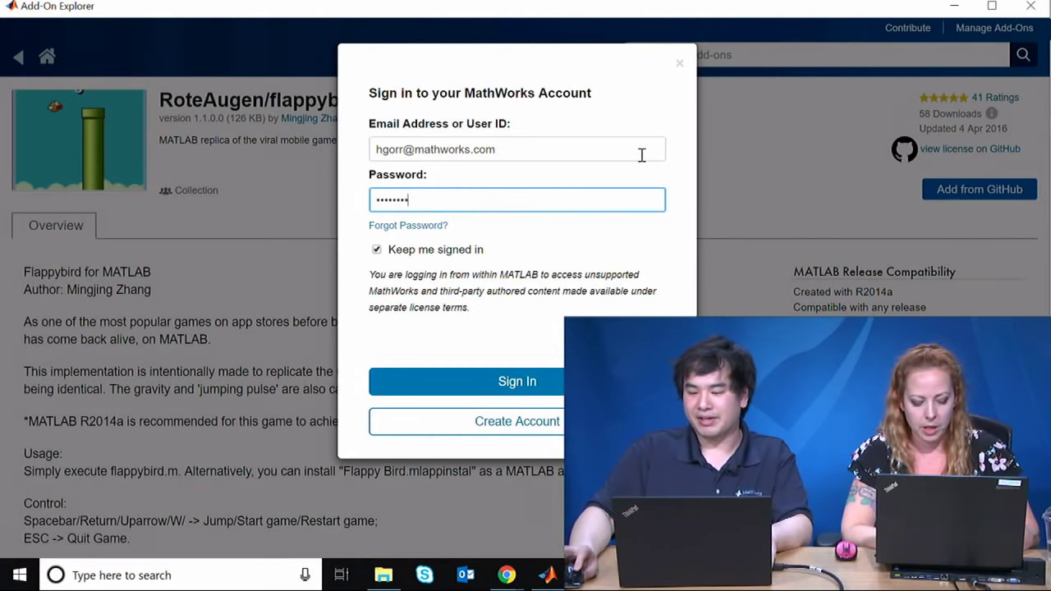
{"action": "type", "text": "*"}
{"action": "key", "text": "Return"}
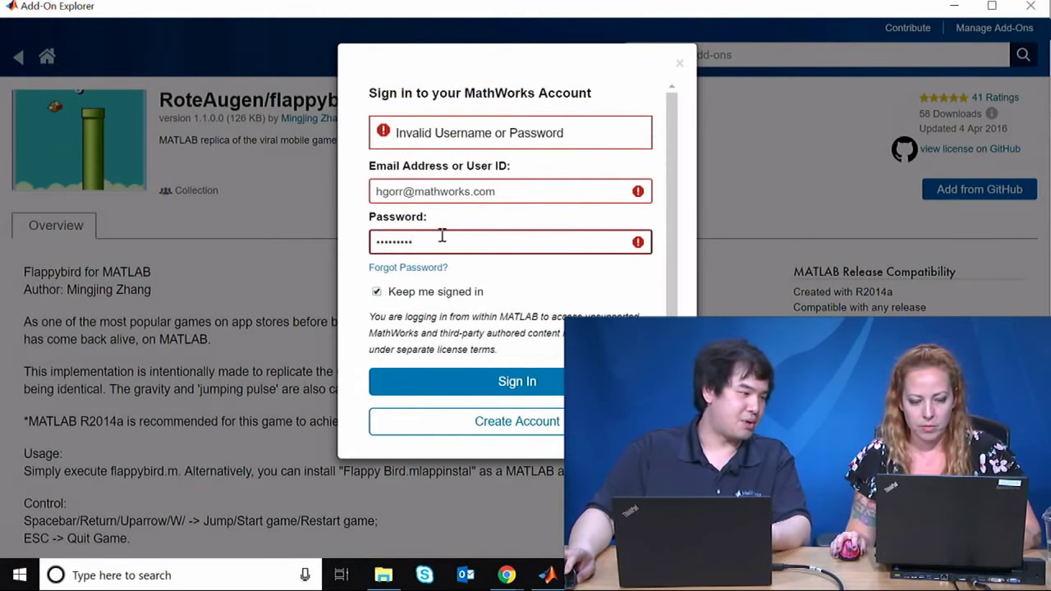
Step: Re-enter the corrected password, accept the download terms, and close Add-On Explorer
{"action": "left_click_drag", "start_coordinate": [443, 238], "coordinate": [371, 242]}
{"action": "type", "text": "***"}
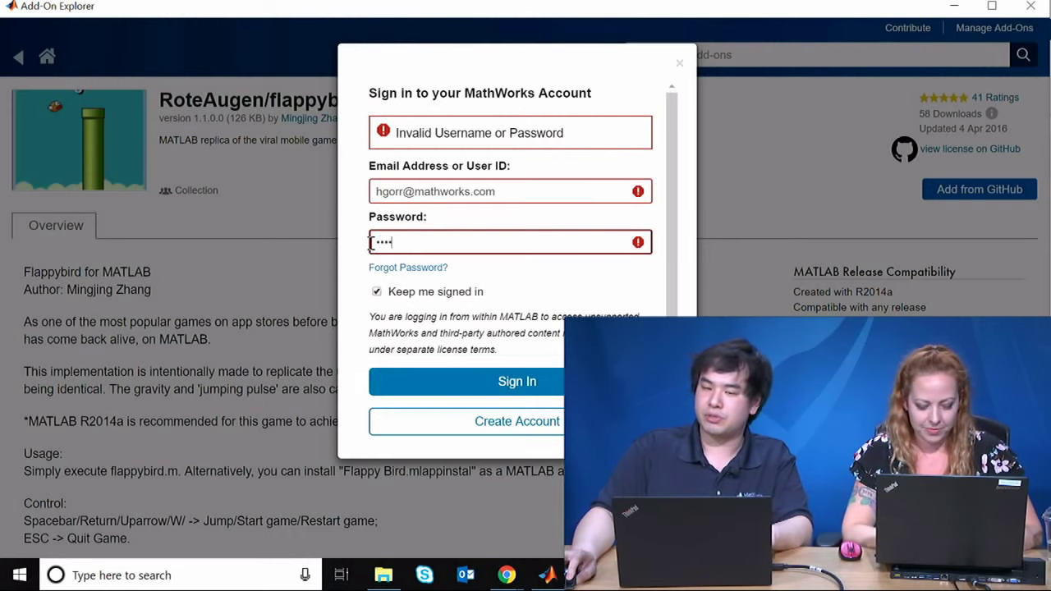
{"action": "type", "text": "*****"}
{"action": "key", "text": "Return"}
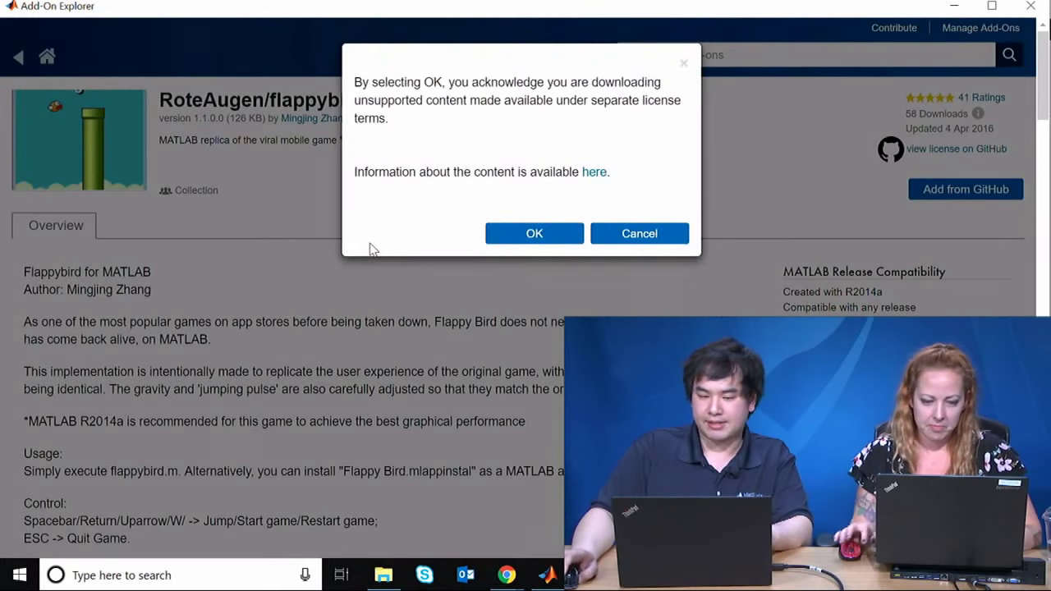
{"action": "left_click", "coordinate": [496, 236]}
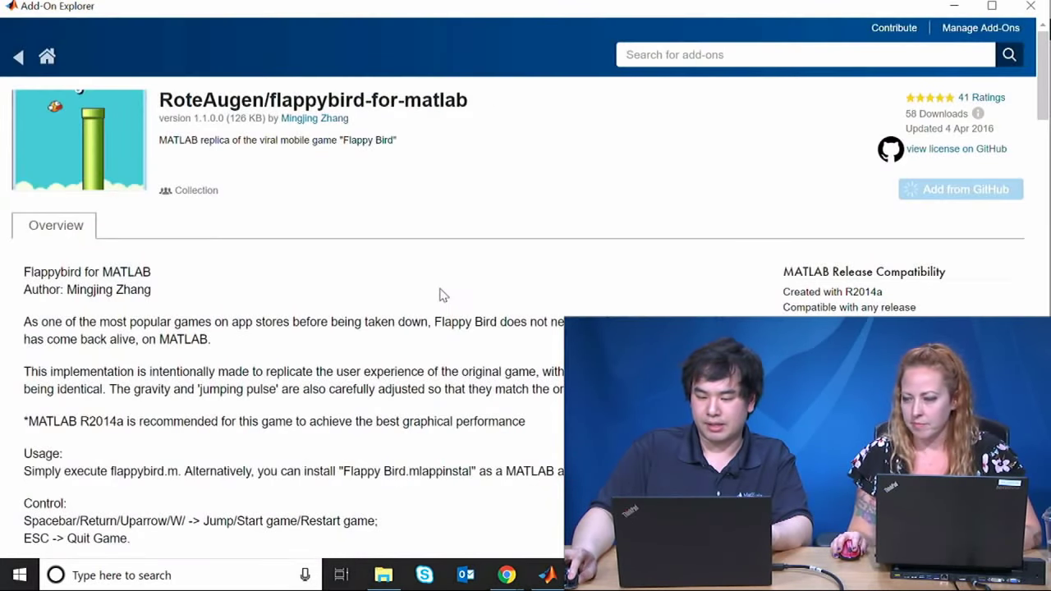
{"action": "left_click", "coordinate": [1030, 5]}
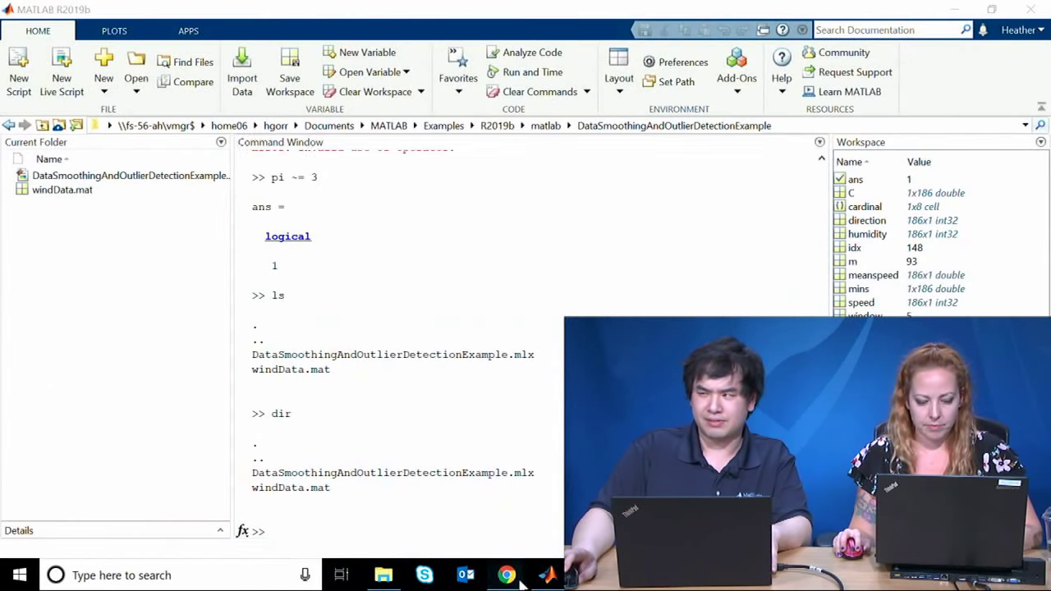
Step: Return to MATLAB and widen the Workspace panel to show variable values
{"action": "mouse_move", "coordinate": [507, 575]}
{"action": "left_click", "coordinate": [542, 493]}
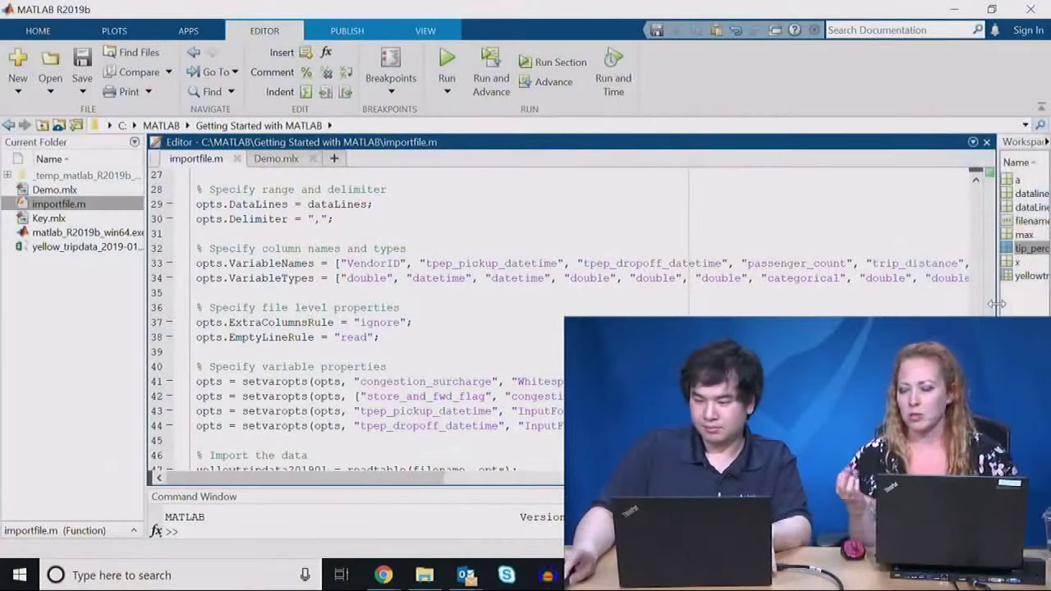
{"action": "left_click_drag", "start_coordinate": [996, 304], "coordinate": [708, 304]}
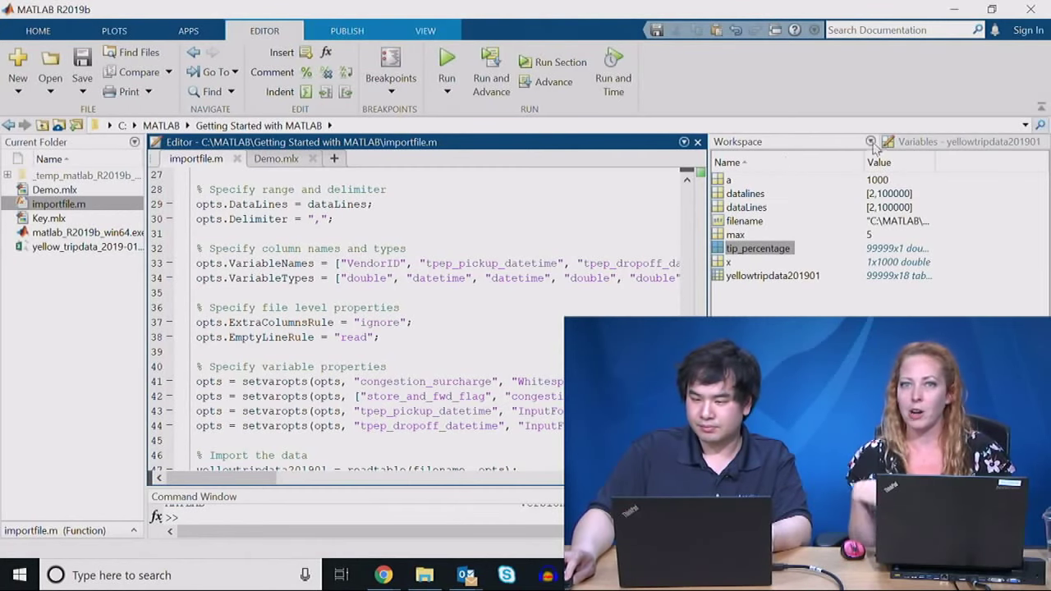
Step: Browse the yellowtripdata201901 table's columns, then return focus to the code editor
{"action": "left_click", "coordinate": [930, 143]}
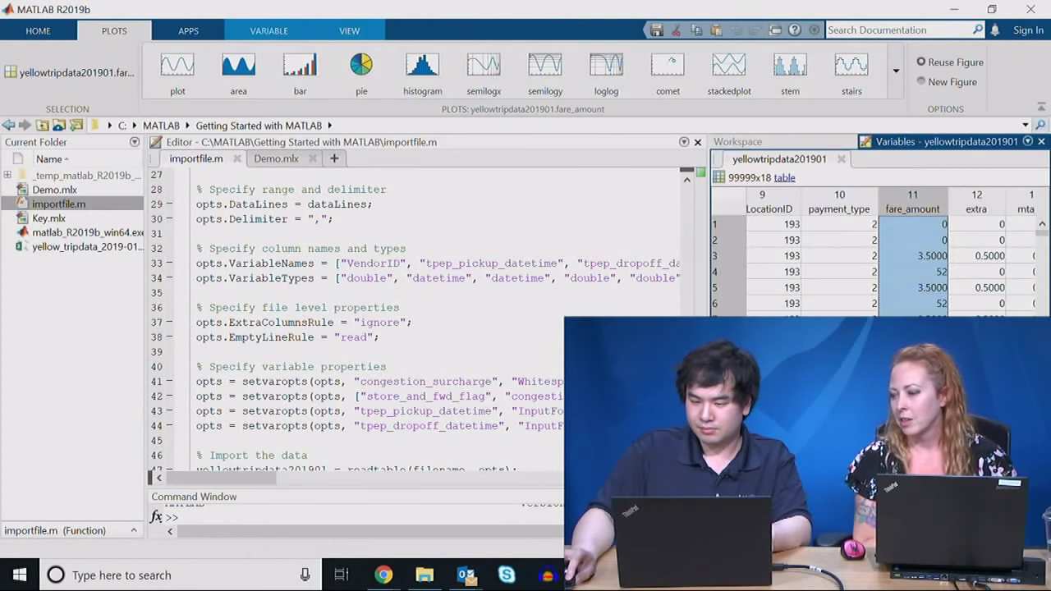
{"action": "scroll", "coordinate": [891, 254], "scroll_direction": "left", "scroll_amount": 8}
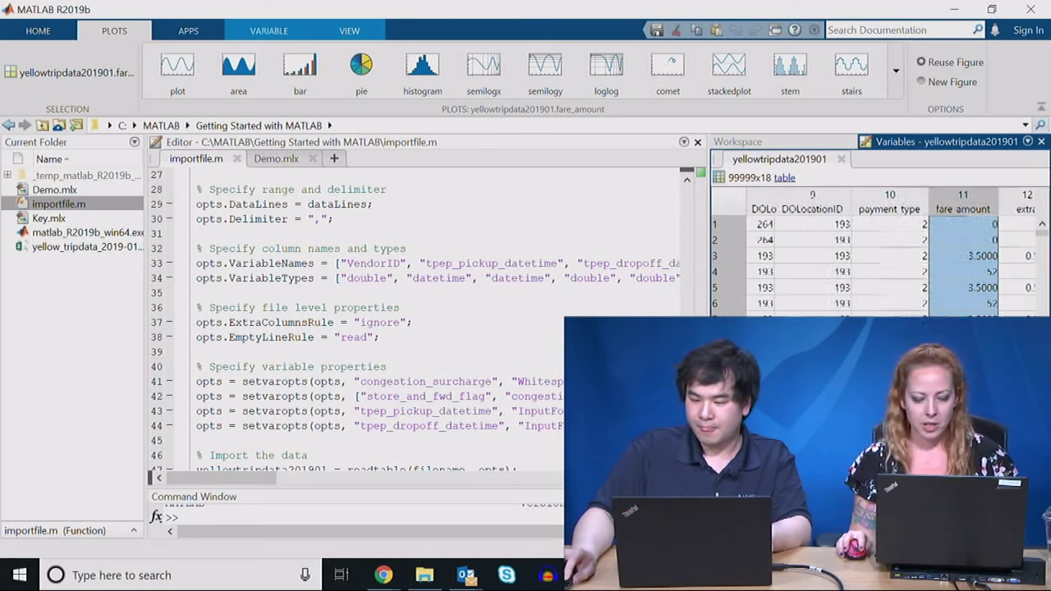
{"action": "scroll", "coordinate": [891, 255], "scroll_direction": "right", "scroll_amount": 2}
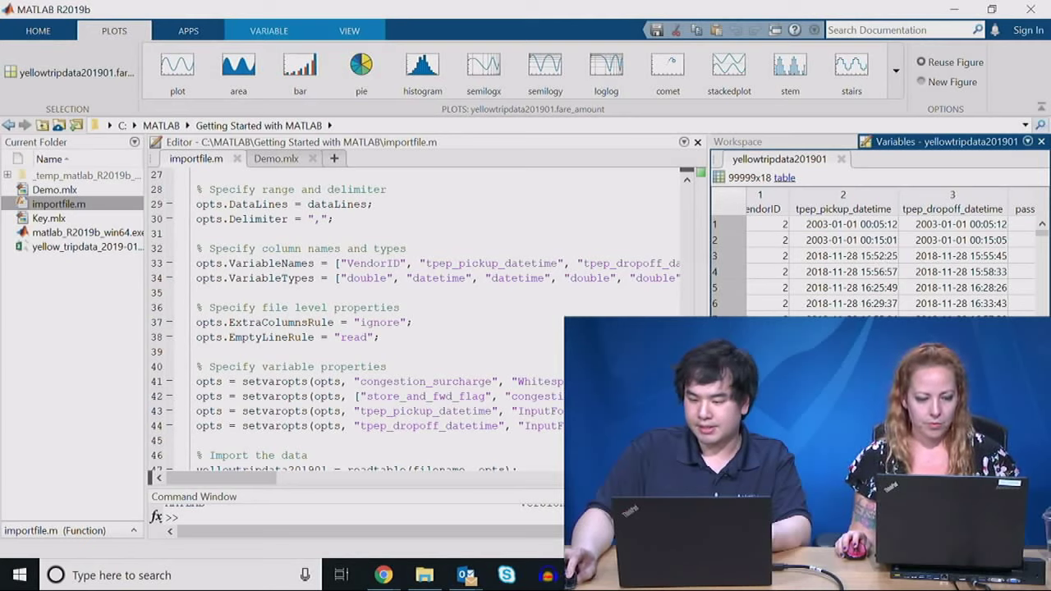
{"action": "scroll", "coordinate": [891, 254], "scroll_direction": "right", "scroll_amount": 8}
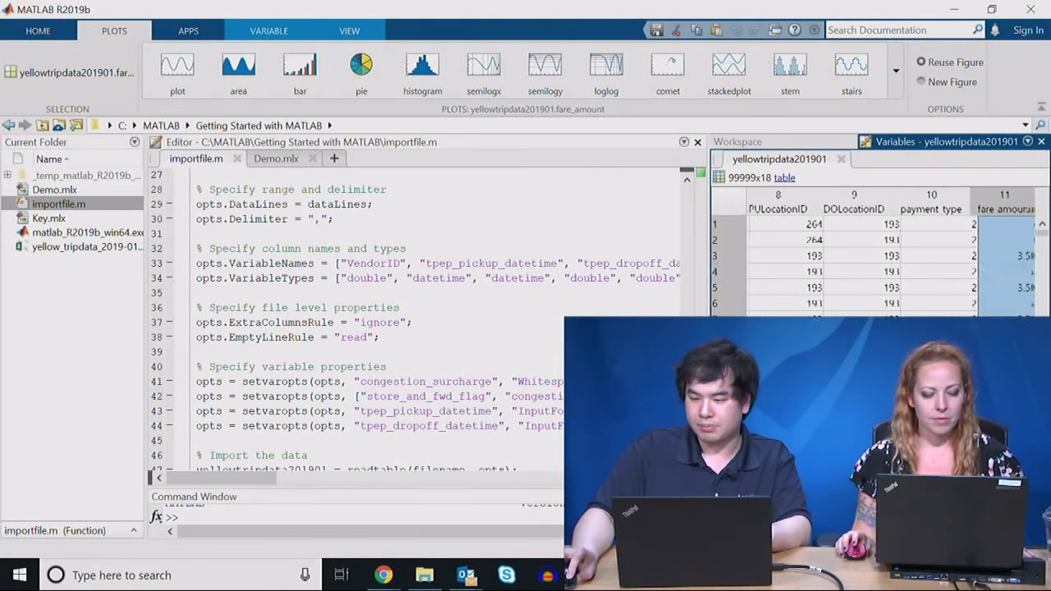
{"action": "scroll", "coordinate": [716, 295], "scroll_direction": "left", "scroll_amount": 1}
{"action": "left_click", "coordinate": [36, 30]}
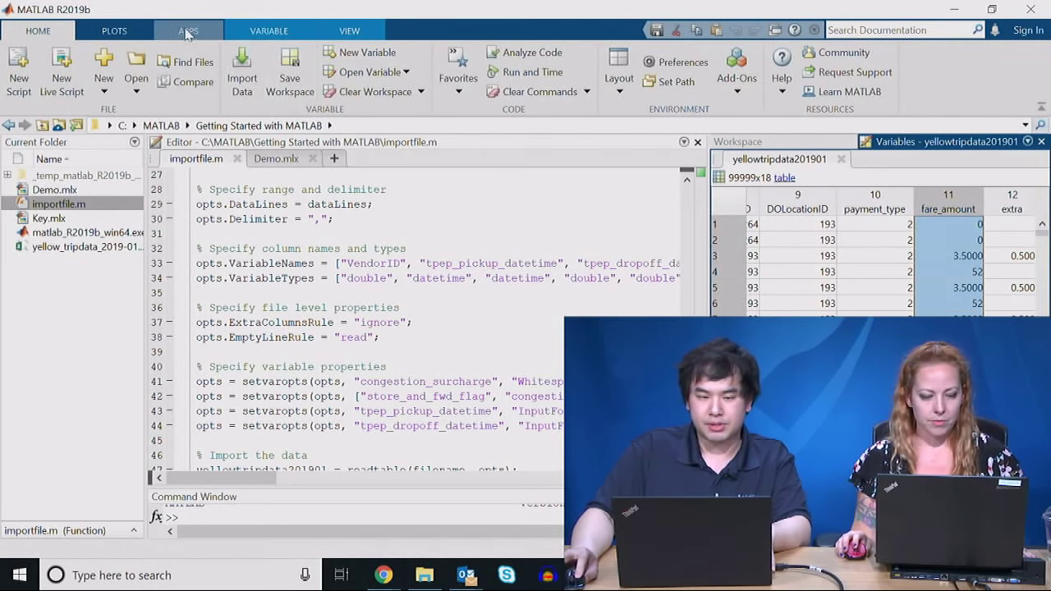
{"action": "left_click", "coordinate": [281, 183]}
Step: In Demo.mlx at the yellowtripdata201901 line, shrink the histogram output and open the Task gallery
{"action": "left_click", "coordinate": [287, 160]}
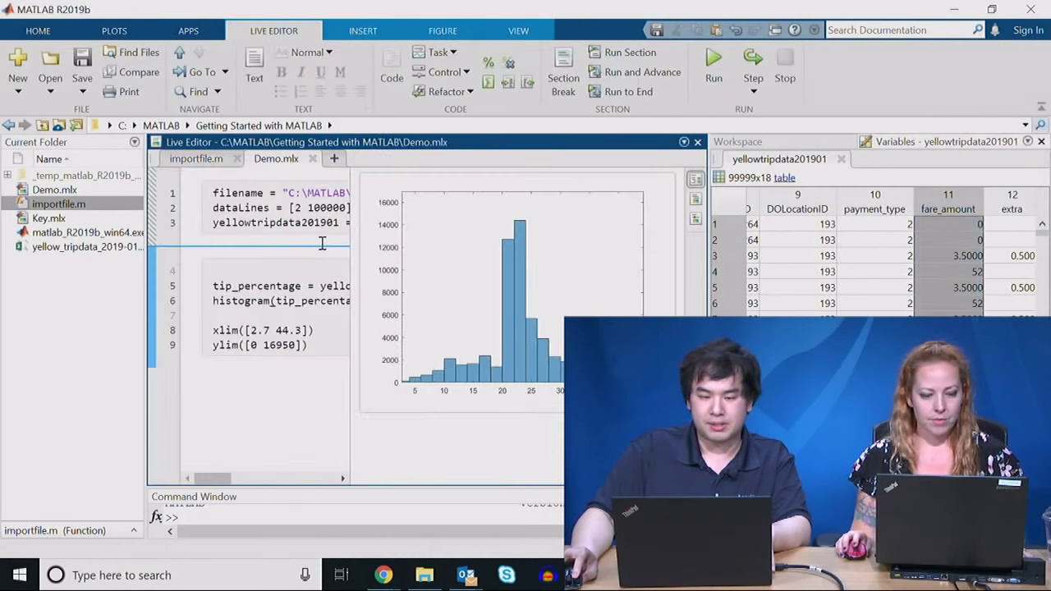
{"action": "left_click", "coordinate": [320, 222]}
{"action": "left_click_drag", "start_coordinate": [416, 227], "coordinate": [606, 245]}
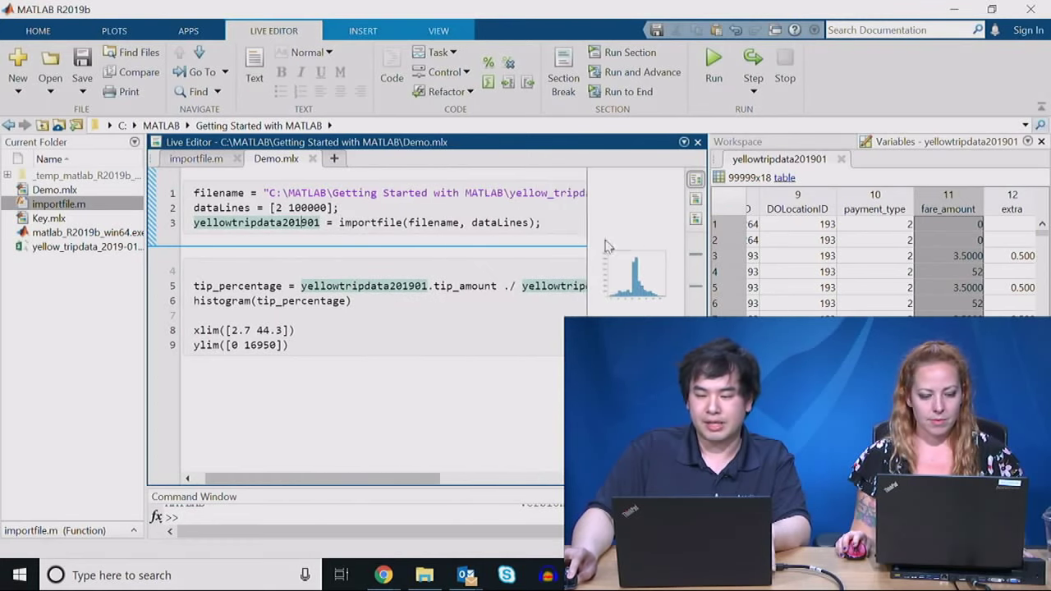
{"action": "left_click_drag", "start_coordinate": [705, 252], "coordinate": [903, 246]}
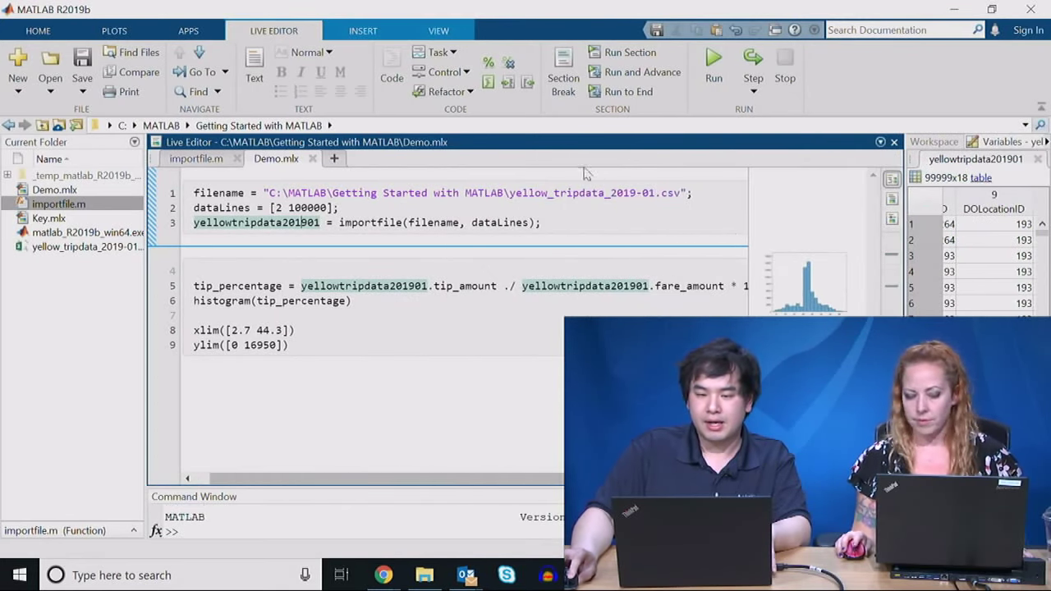
{"action": "left_click", "coordinate": [445, 54]}
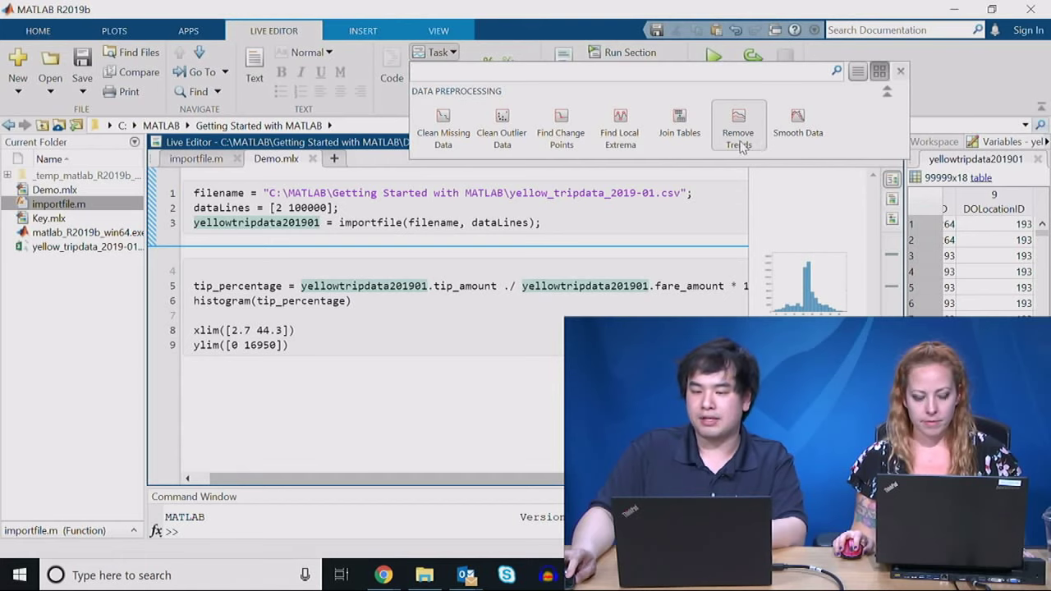
Step: Insert a Smooth Data task on yellowtripdata201901's trip_distance variable with the default x-axis
{"action": "left_click", "coordinate": [797, 131]}
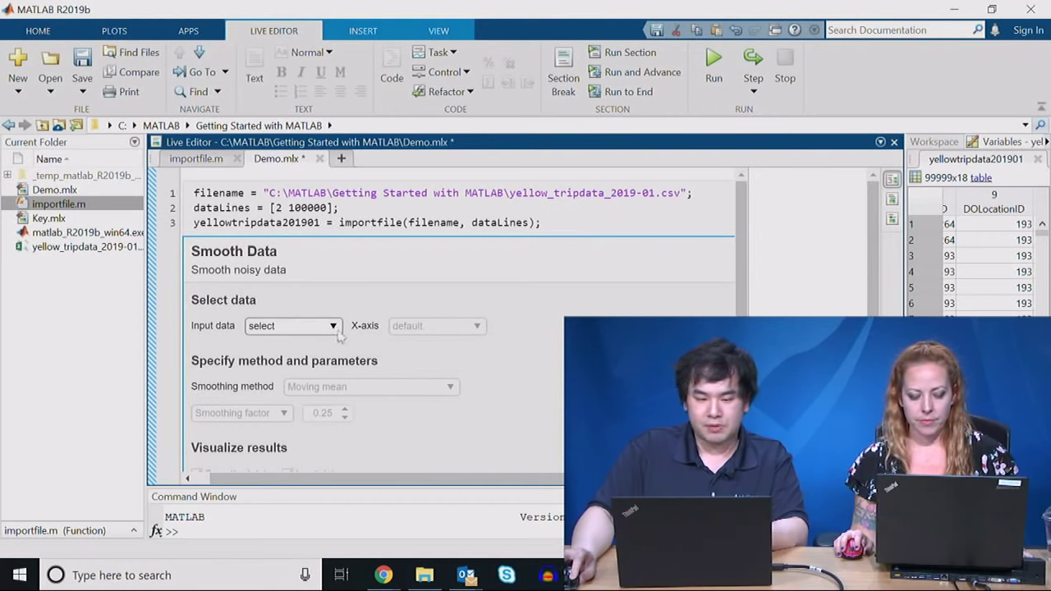
{"action": "left_click", "coordinate": [339, 332]}
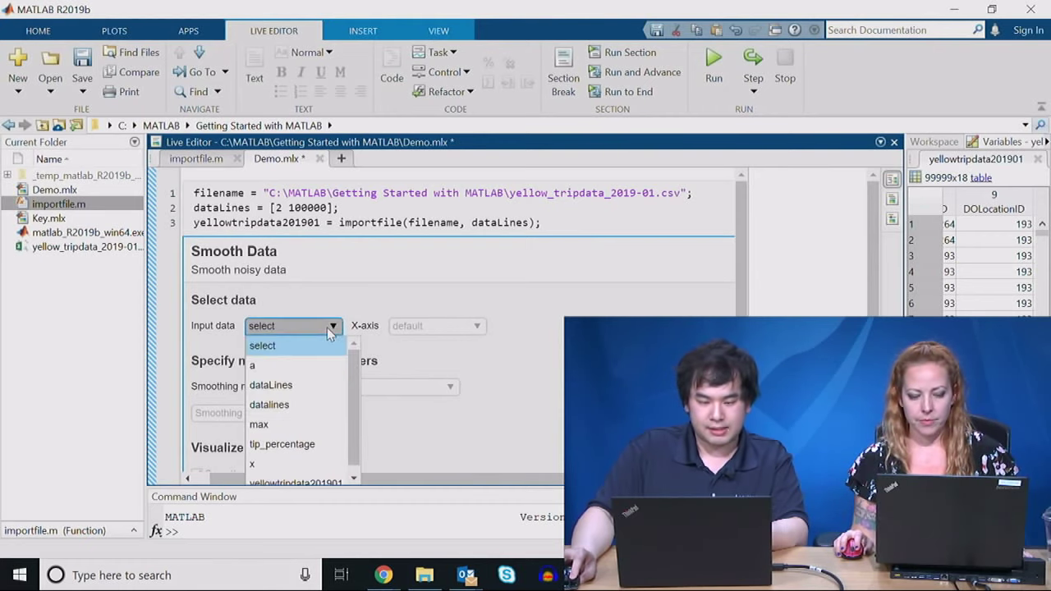
{"action": "left_click", "coordinate": [297, 477]}
{"action": "left_click", "coordinate": [413, 332]}
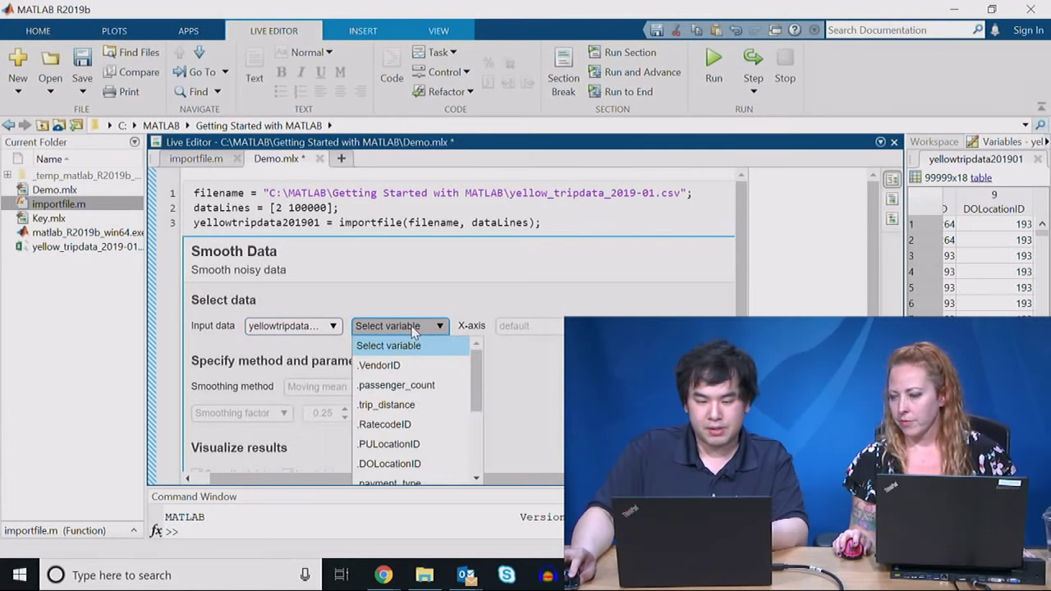
{"action": "scroll", "coordinate": [433, 376], "scroll_direction": "down", "scroll_amount": 2}
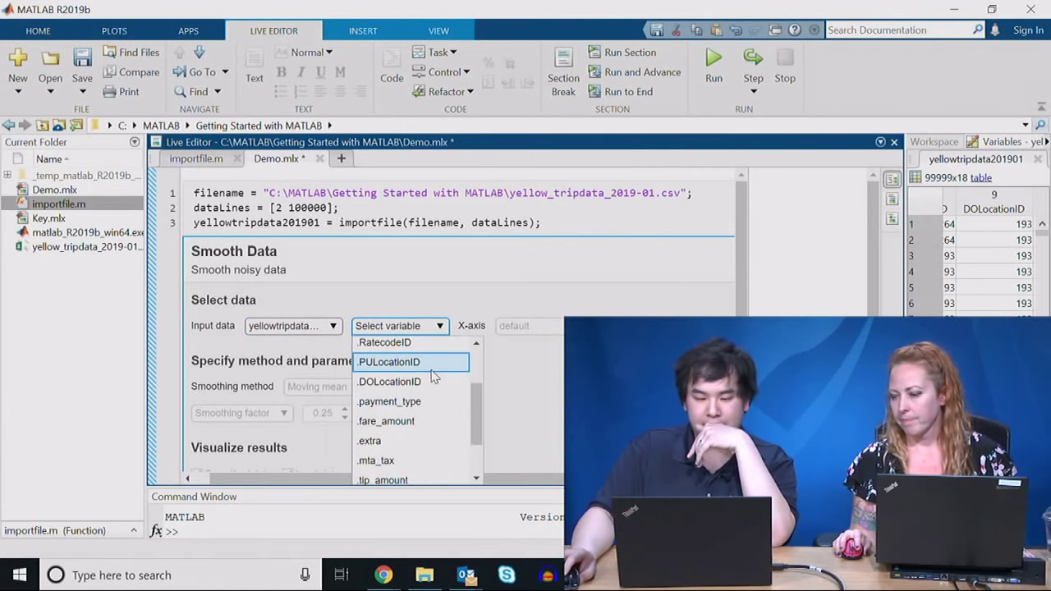
{"action": "scroll", "coordinate": [432, 373], "scroll_direction": "down", "scroll_amount": 2}
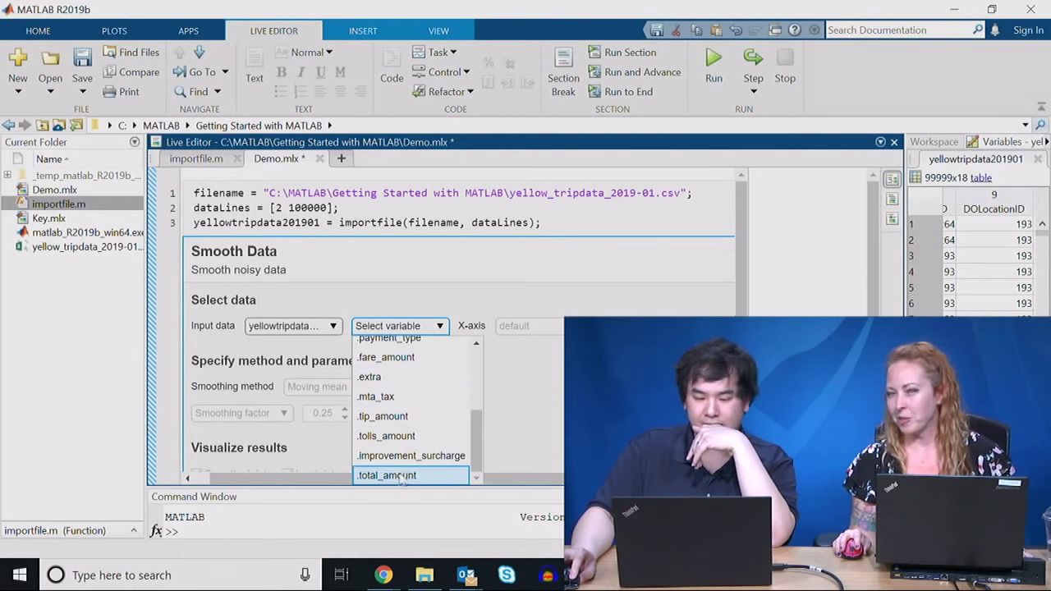
{"action": "scroll", "coordinate": [401, 444], "scroll_direction": "up", "scroll_amount": 5}
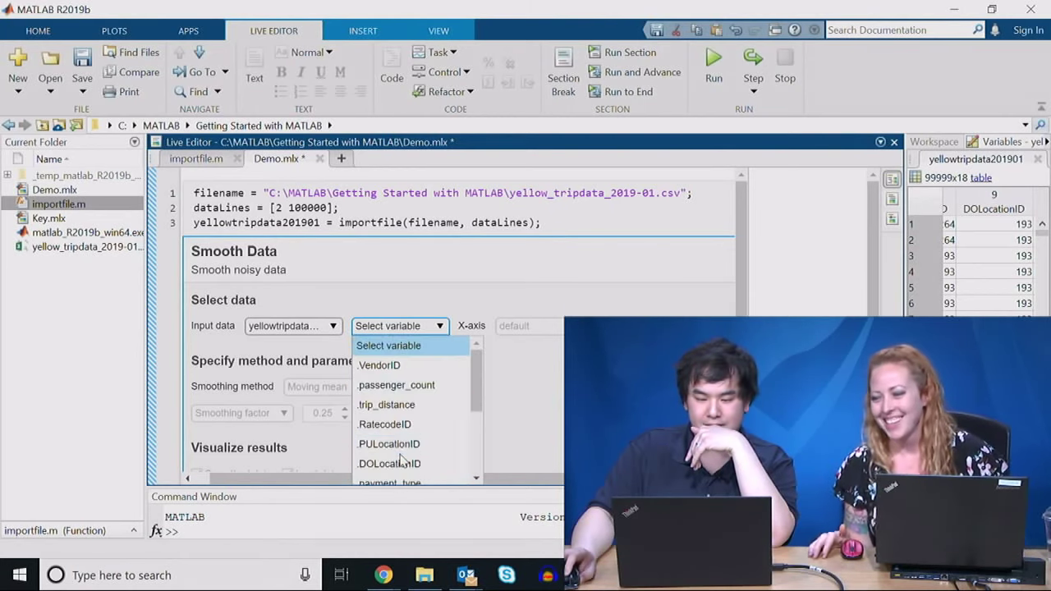
{"action": "left_click", "coordinate": [390, 401]}
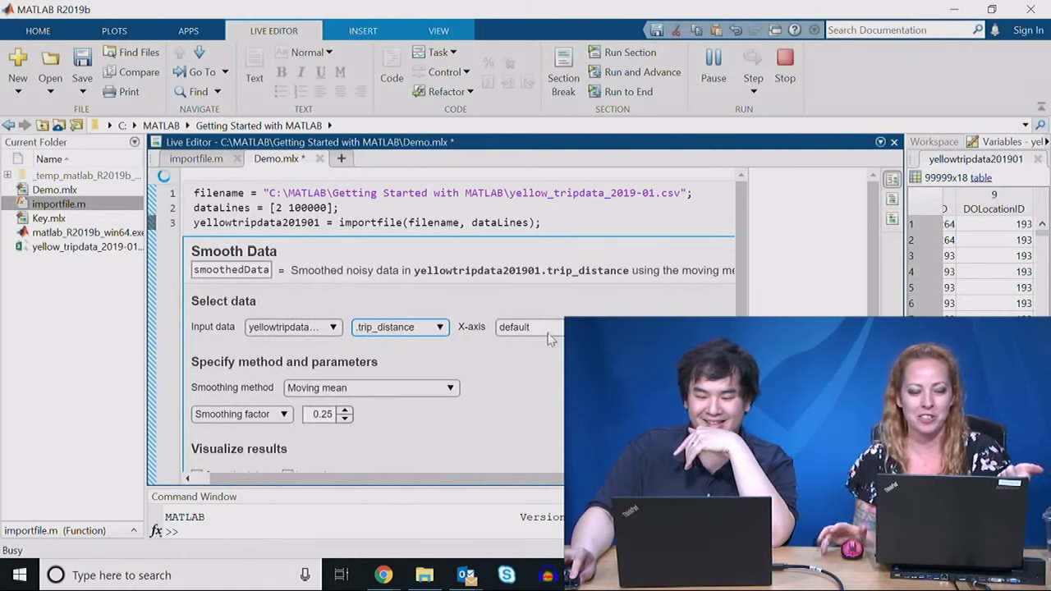
{"action": "left_click", "coordinate": [551, 330]}
{"action": "left_click", "coordinate": [548, 344]}
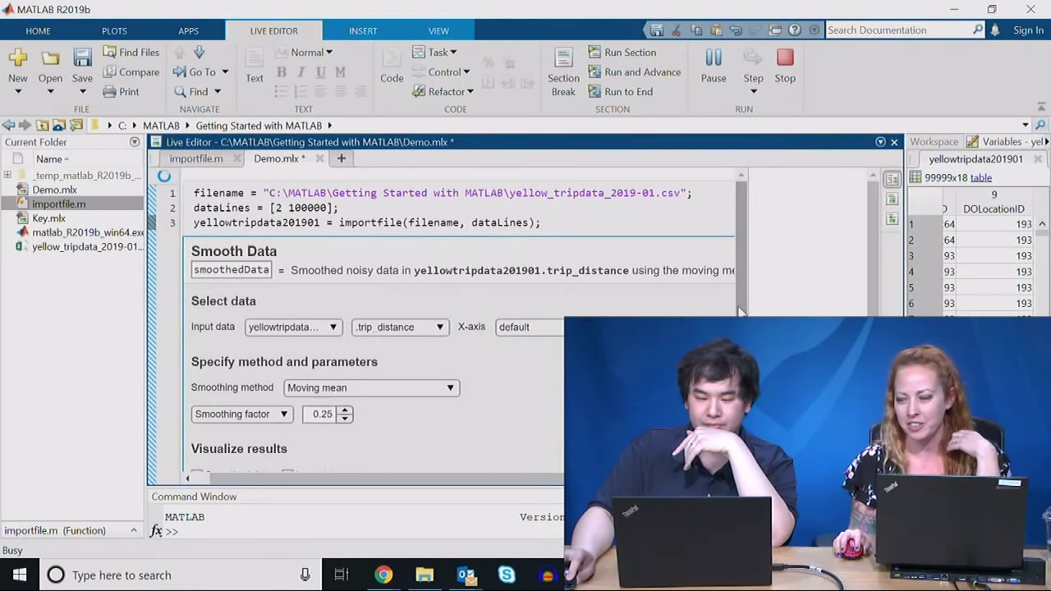
{"action": "scroll", "coordinate": [544, 380], "scroll_direction": "down", "scroll_amount": 4}
{"action": "scroll", "coordinate": [559, 341], "scroll_direction": "up", "scroll_amount": 2}
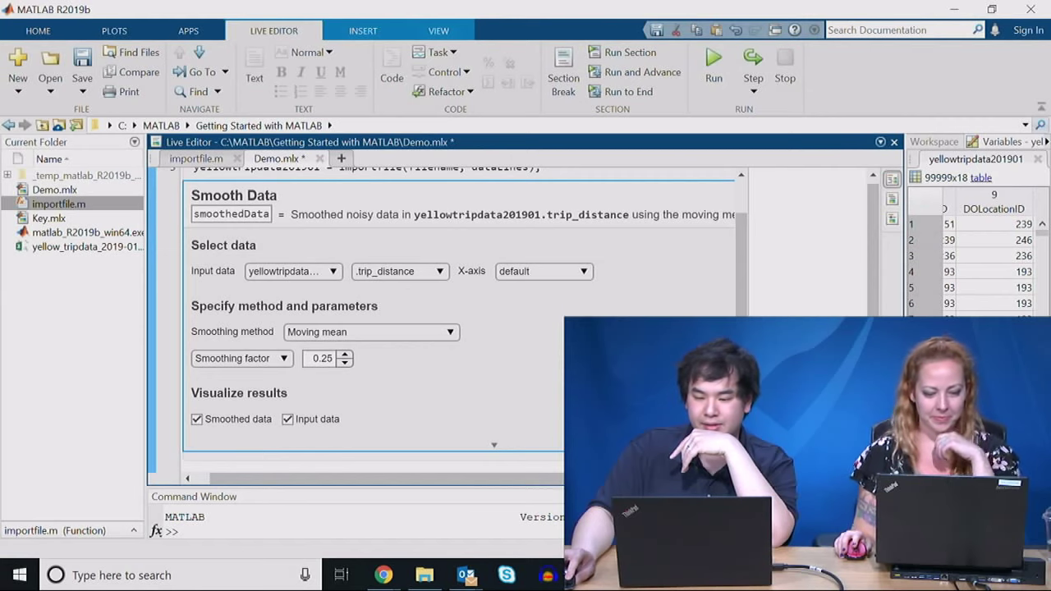
Step: Switch the Smooth Data task to inline output, keeping the Moving mean method
{"action": "left_click", "coordinate": [892, 201]}
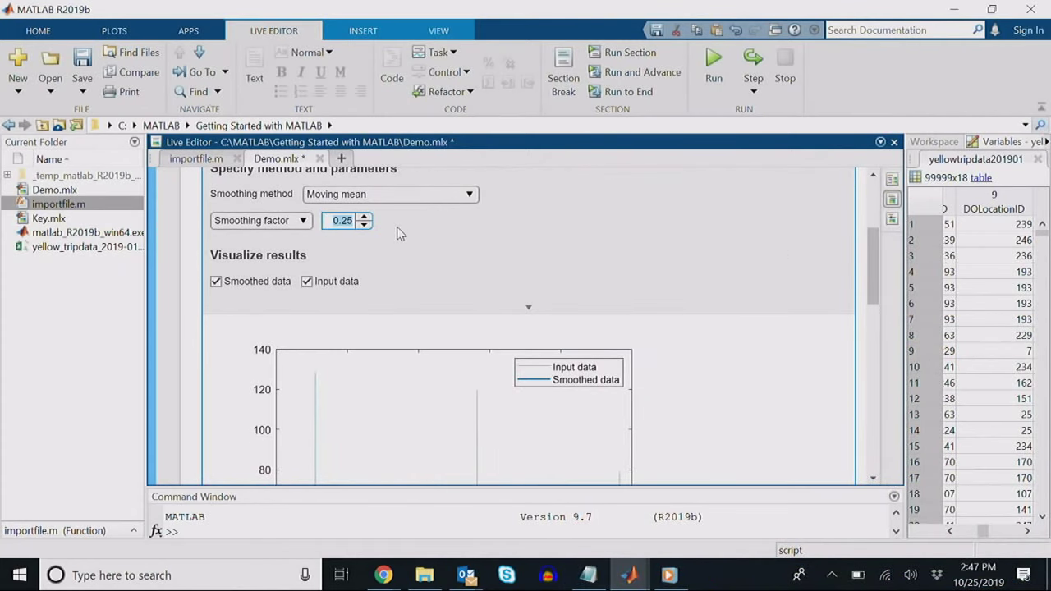
{"action": "left_click", "coordinate": [405, 199]}
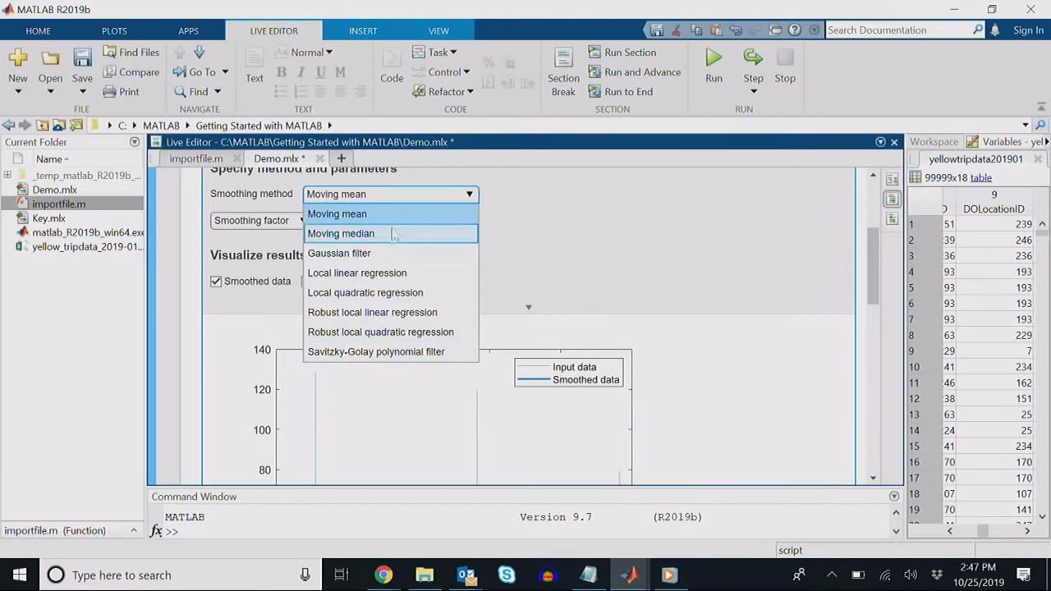
{"action": "key", "text": "Escape"}
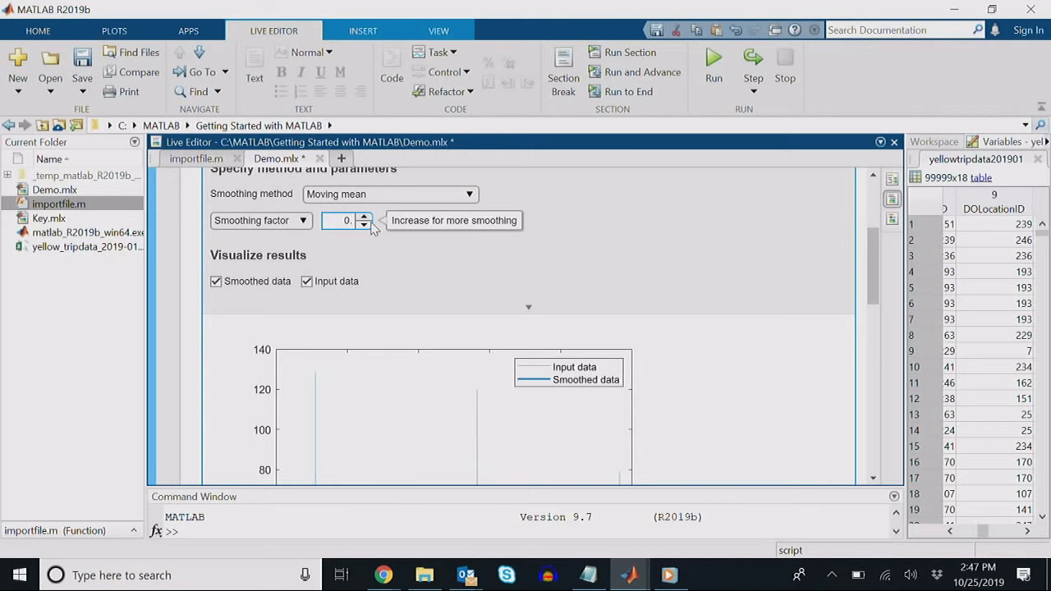
Step: Set the smoothing factor to 0.9 and reveal the task's generated code
{"action": "left_click", "coordinate": [370, 223]}
{"action": "scroll", "coordinate": [581, 277], "scroll_direction": "down", "scroll_amount": 8}
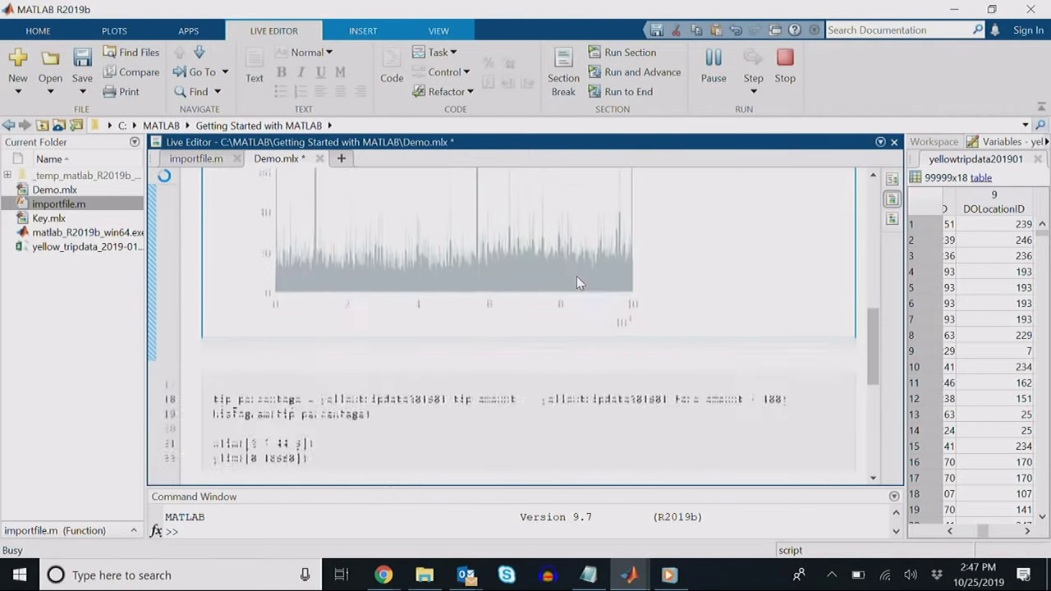
{"action": "scroll", "coordinate": [578, 283], "scroll_direction": "up", "scroll_amount": 3}
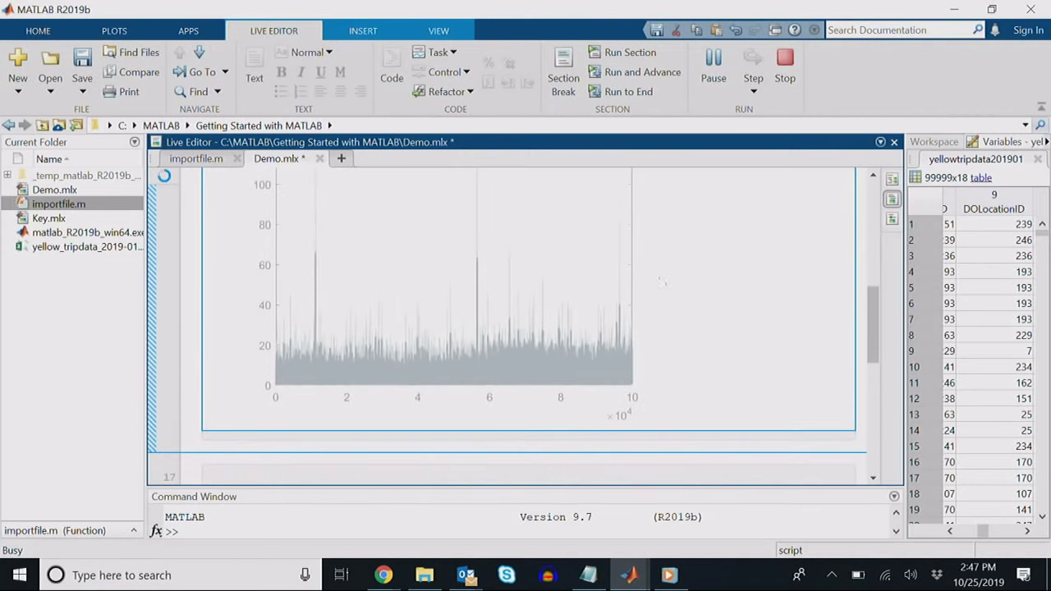
{"action": "scroll", "coordinate": [697, 294], "scroll_direction": "up", "scroll_amount": 3}
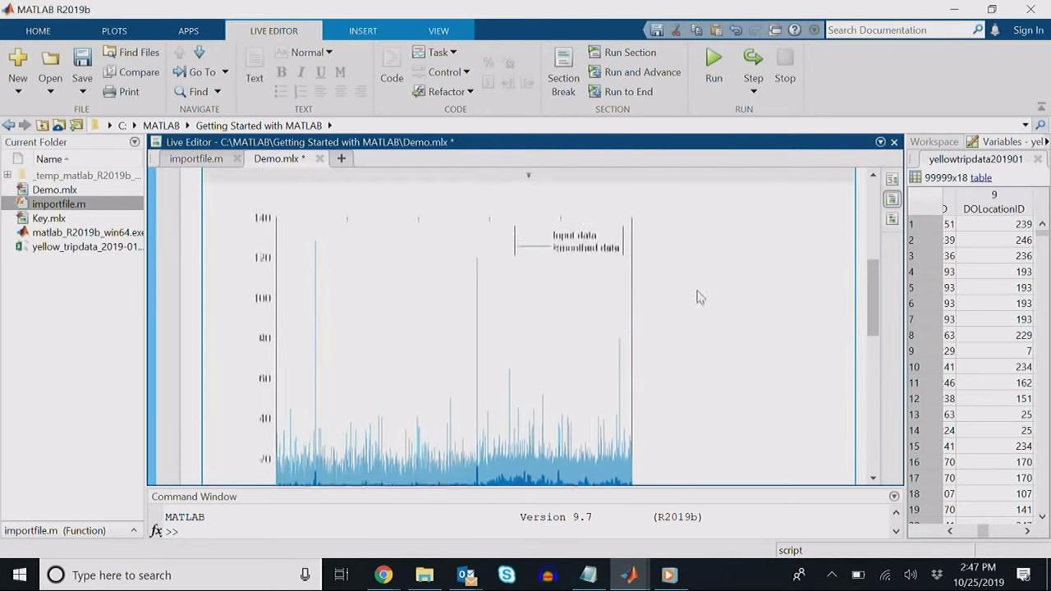
{"action": "scroll", "coordinate": [669, 315], "scroll_direction": "down", "scroll_amount": 3}
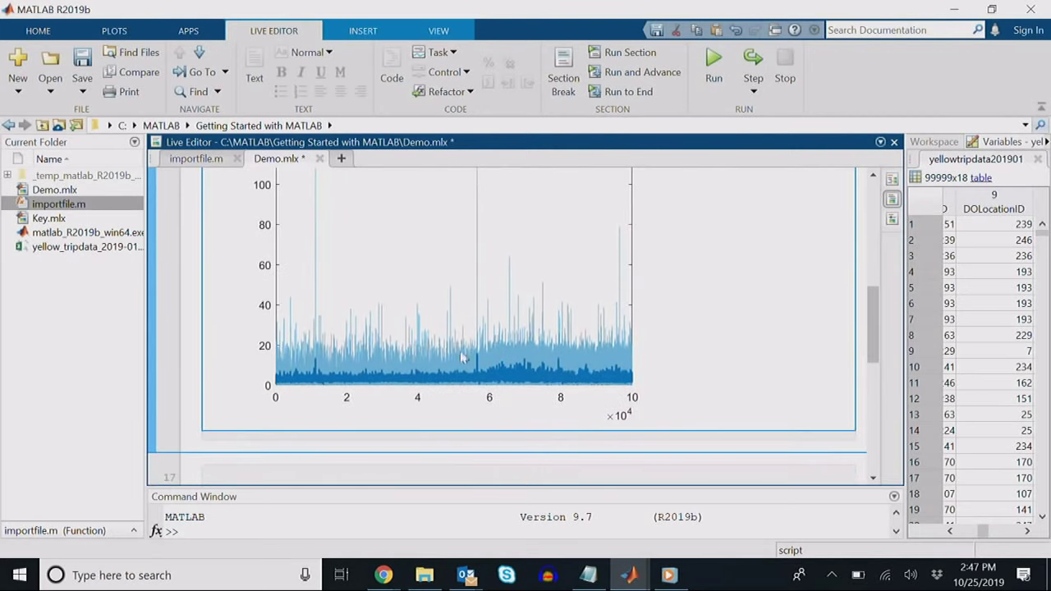
{"action": "scroll", "coordinate": [646, 353], "scroll_direction": "up", "scroll_amount": 5}
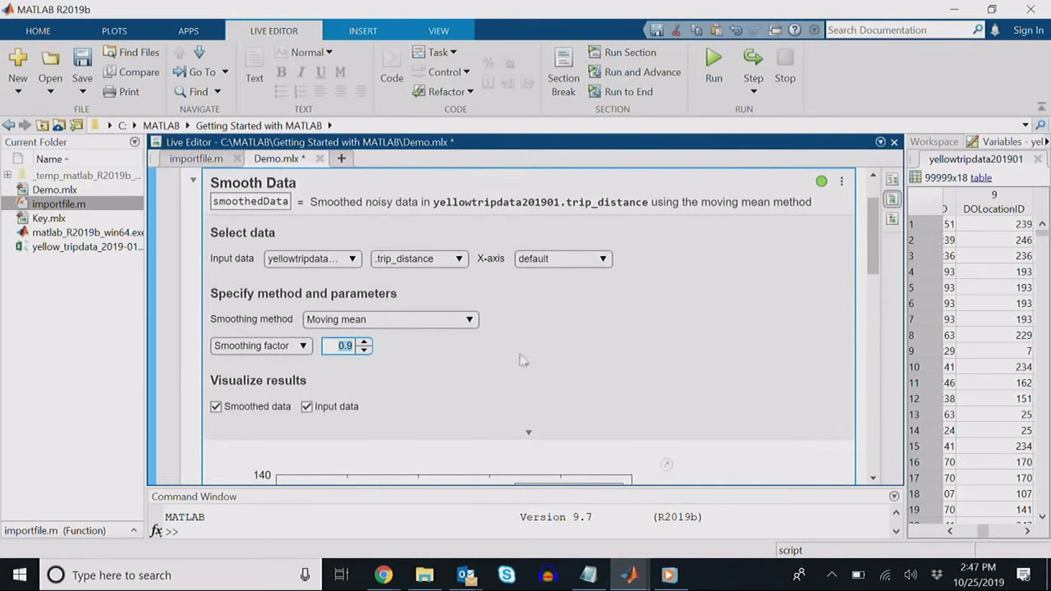
{"action": "scroll", "coordinate": [624, 366], "scroll_direction": "down", "scroll_amount": 5}
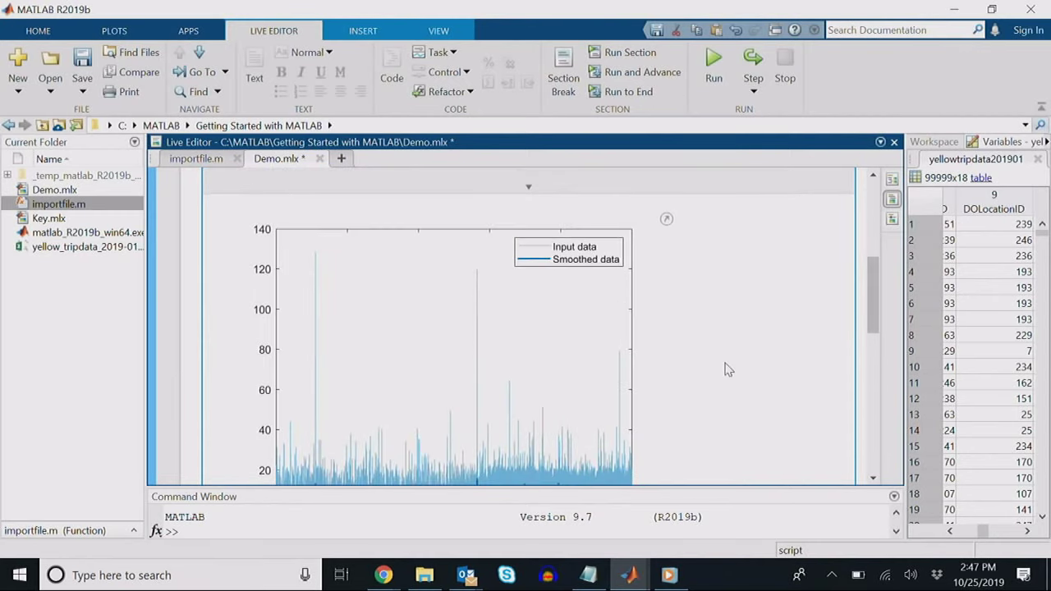
{"action": "scroll", "coordinate": [805, 379], "scroll_direction": "down", "scroll_amount": 3}
{"action": "scroll", "coordinate": [758, 375], "scroll_direction": "up", "scroll_amount": 6}
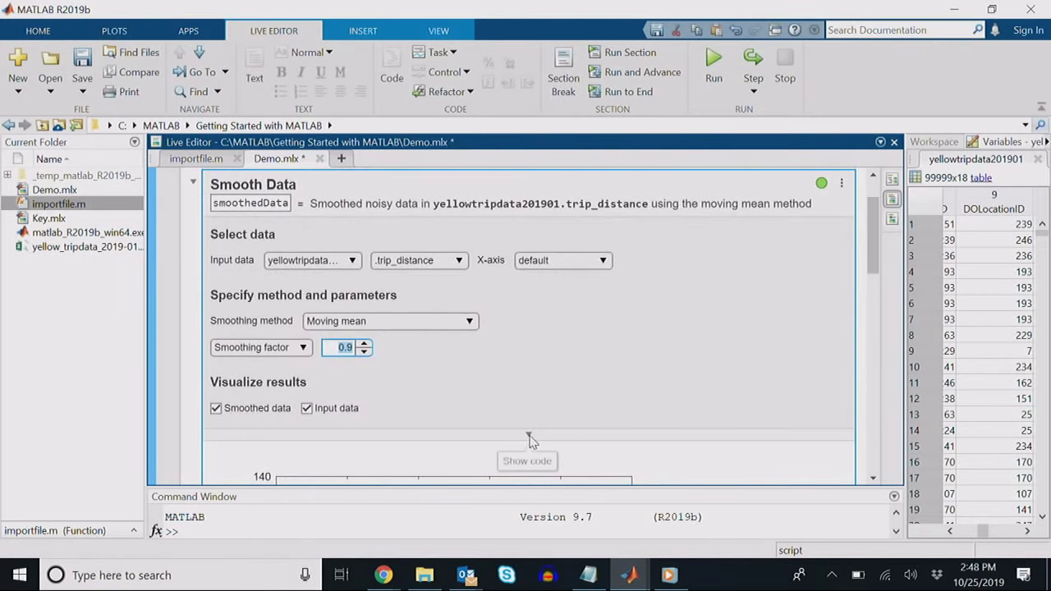
{"action": "left_click", "coordinate": [529, 431]}
{"action": "scroll", "coordinate": [594, 386], "scroll_direction": "down", "scroll_amount": 3}
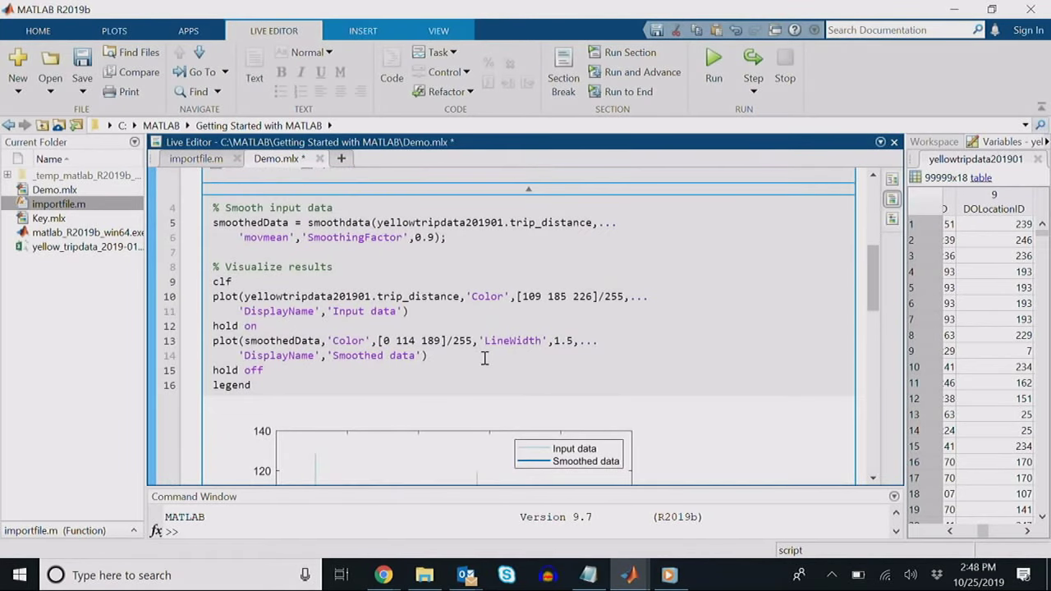